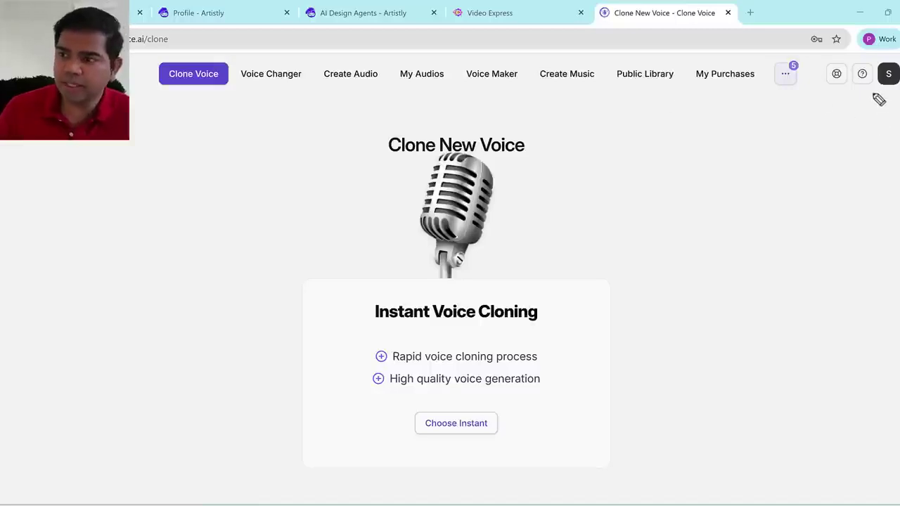
Open the profile settings of the Clone Voice account
mouse_move(884, 63)
left_mouse_down()
mouse_move(898, 57)
mouse_move(898, 109)
mouse_move(872, 95)
left_mouse_up()
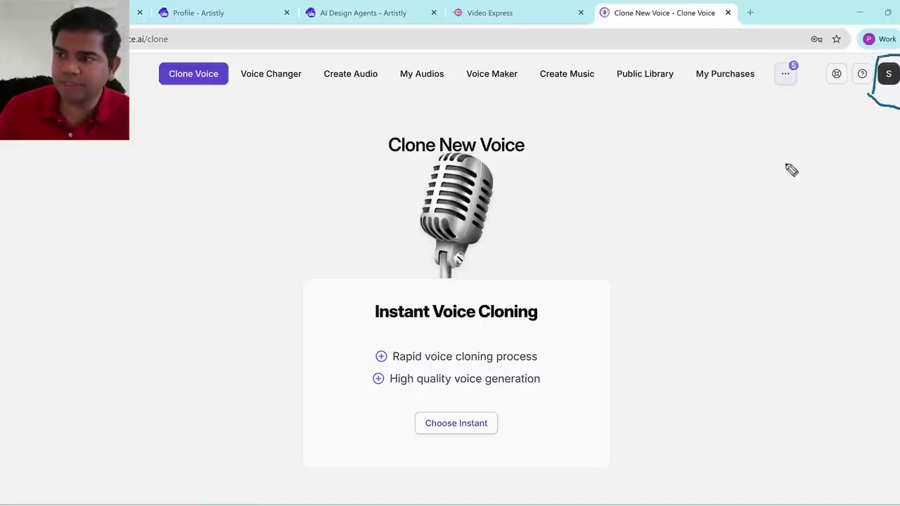
mouse_move(751, 185)
left_mouse_down()
mouse_move(822, 126)
mouse_move(871, 102)
left_mouse_up()
mouse_move(847, 104)
left_mouse_down()
mouse_move(869, 104)
mouse_move(859, 132)
left_mouse_up()
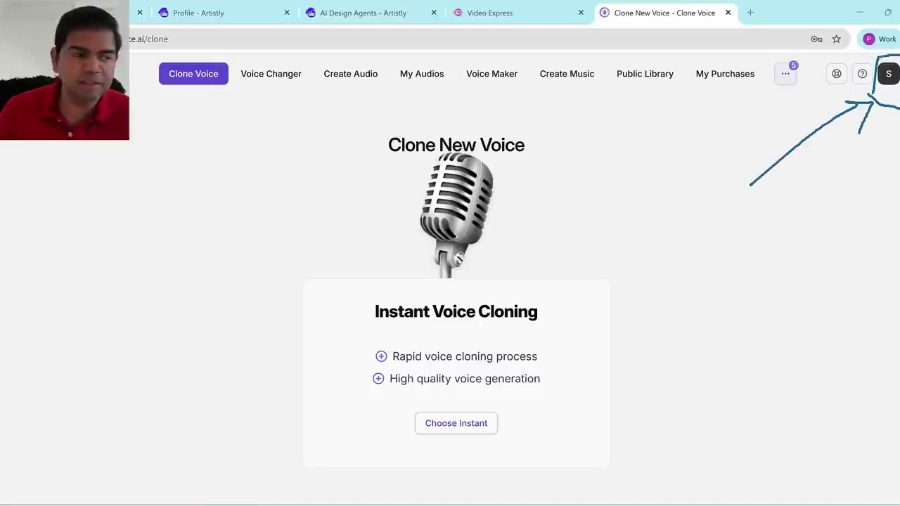
key("Escape")
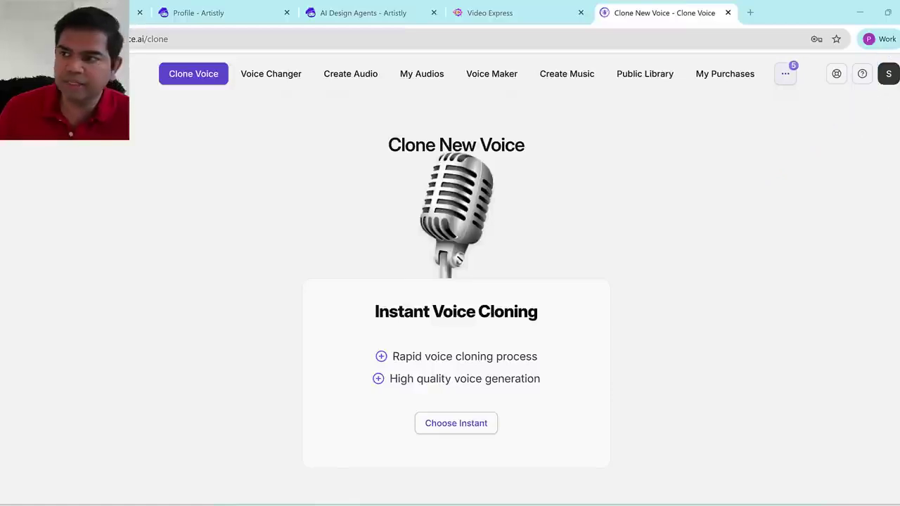
left_click(888, 73)
left_click(775, 161)
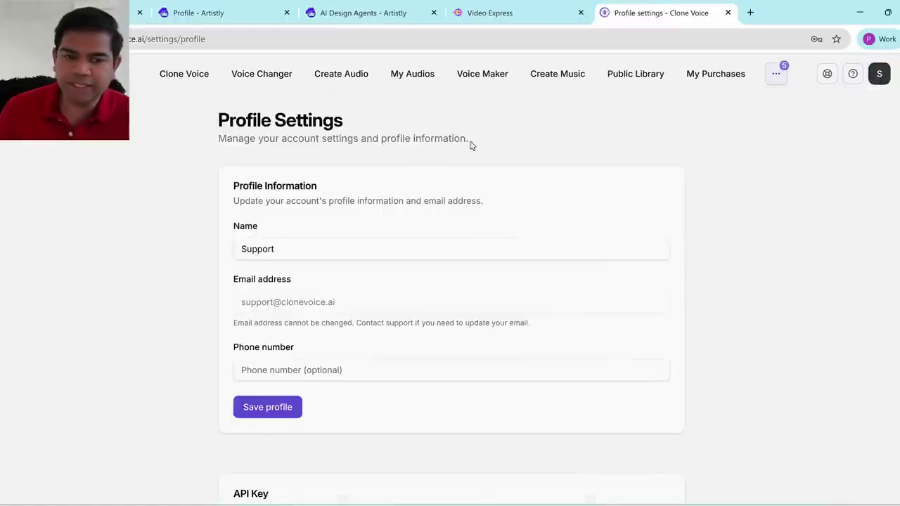
Copy the account's API key from the API Key section of the profile settings
scroll(408, 237, "down", 3)
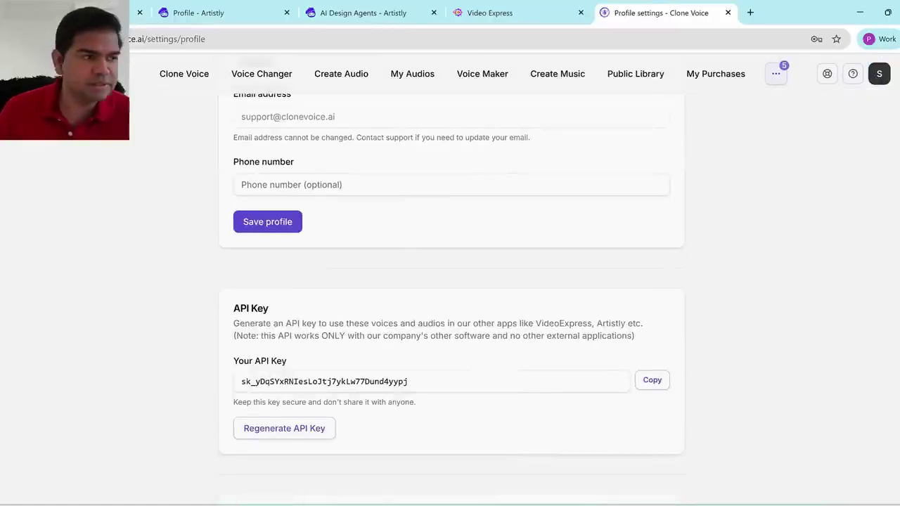
mouse_move(287, 279)
left_mouse_down()
mouse_move(133, 342)
mouse_move(763, 422)
mouse_move(85, 210)
left_mouse_up()
left_click_drag(242, 457, 359, 456)
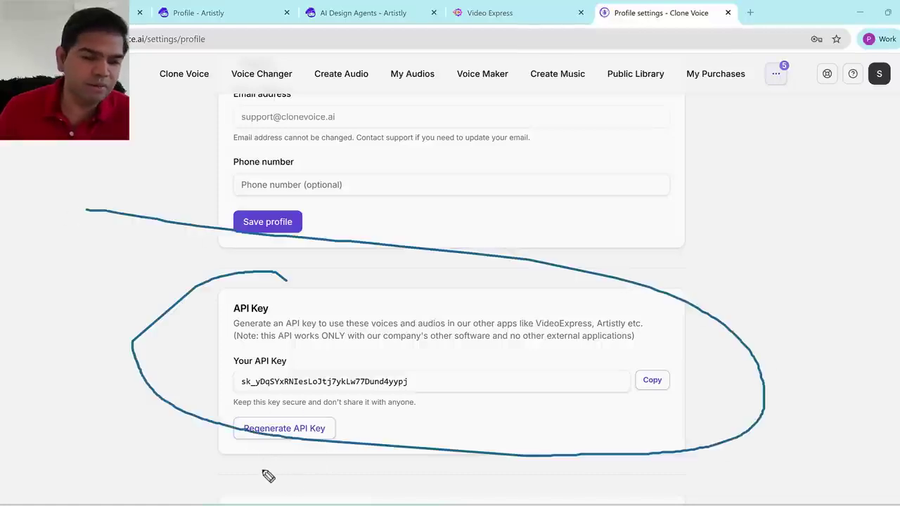
key("Escape")
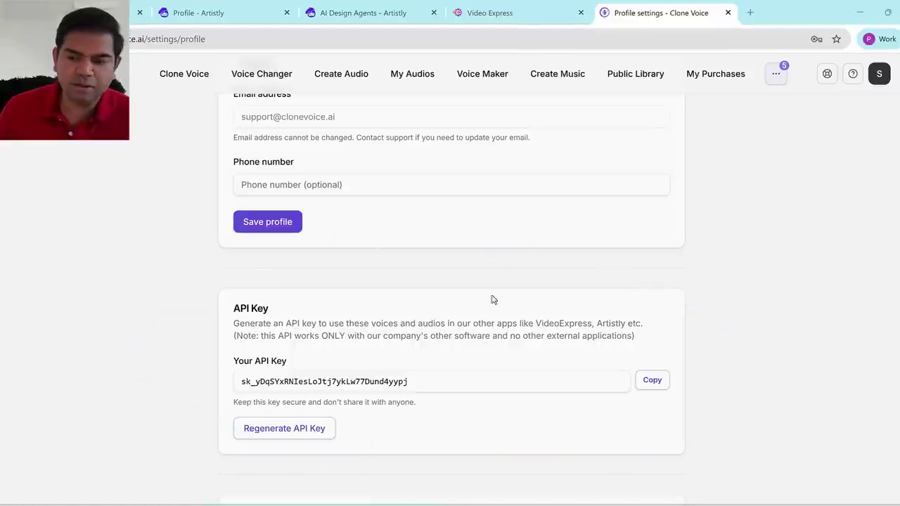
left_click(652, 381)
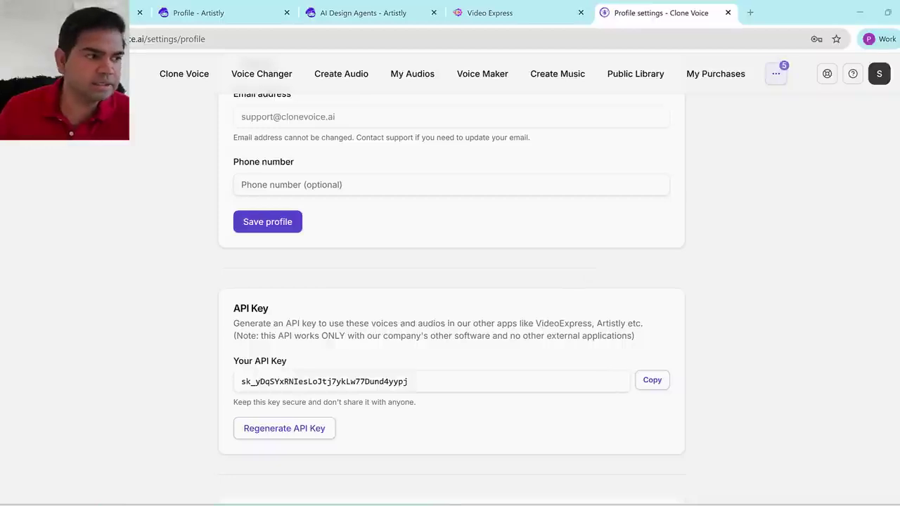
mouse_move(618, 367)
left_mouse_down()
mouse_move(702, 372)
mouse_move(621, 373)
left_mouse_up()
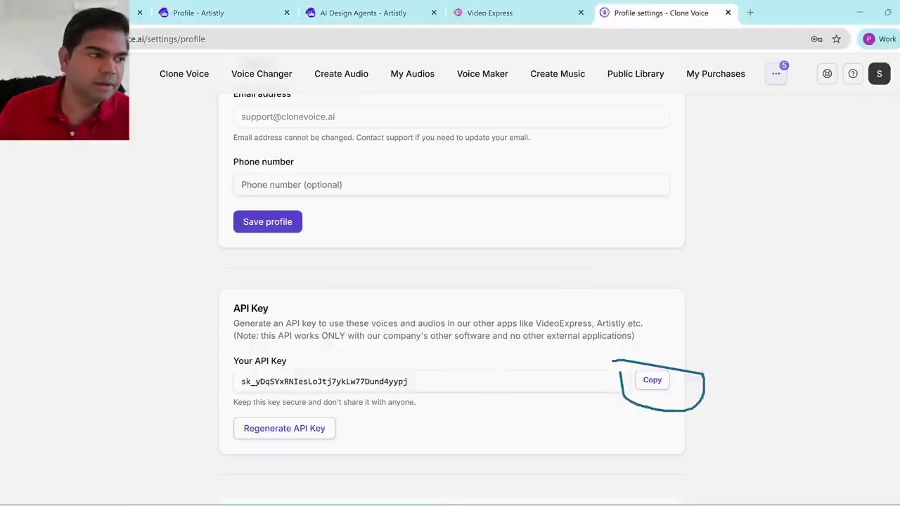
key("Escape")
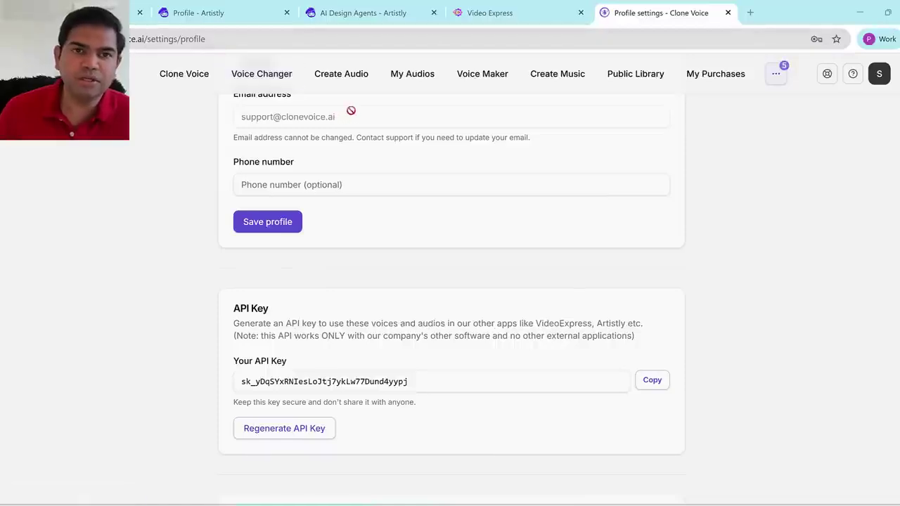
Switch to Artistly and open the account's profile page
left_click(335, 17)
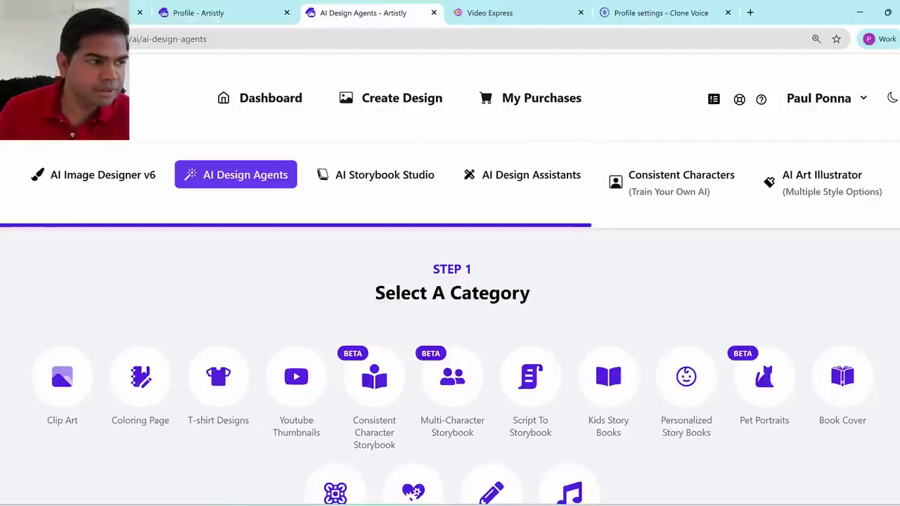
mouse_move(814, 118)
left_mouse_down()
mouse_move(798, 76)
mouse_move(855, 72)
mouse_move(895, 99)
mouse_move(815, 120)
left_mouse_up()
mouse_move(692, 156)
left_mouse_down()
mouse_move(783, 112)
mouse_move(781, 131)
left_mouse_up()
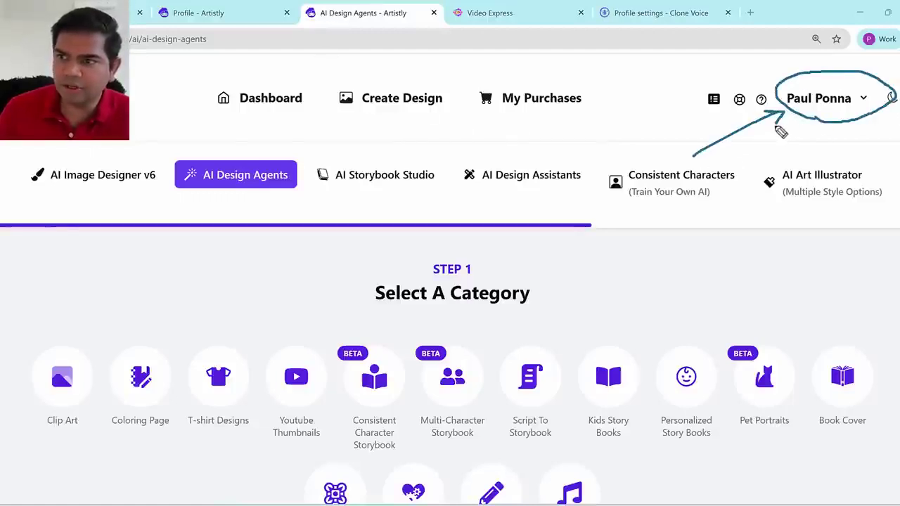
key("Escape")
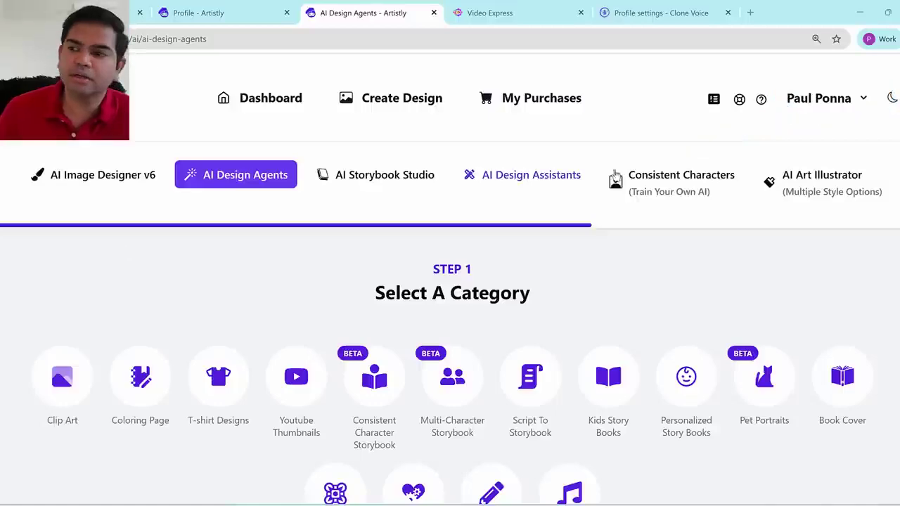
left_click(801, 102)
left_click(763, 134)
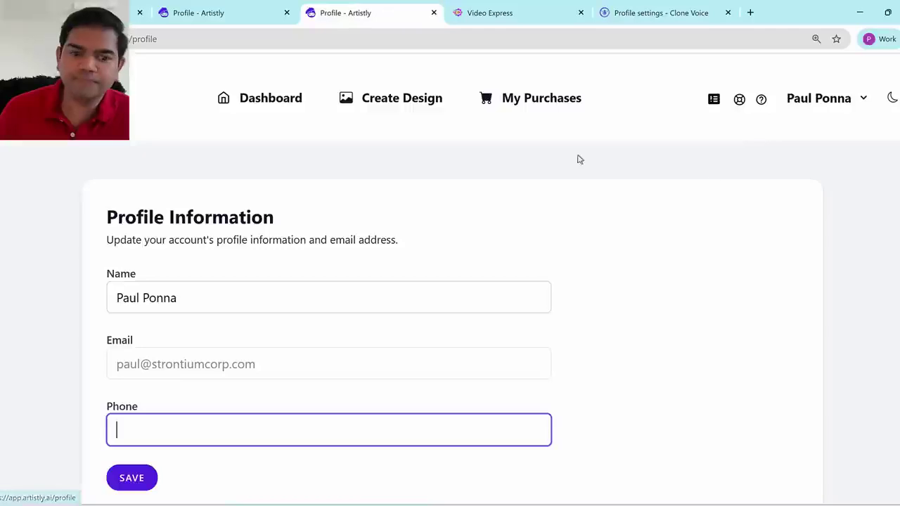
Paste the copied API key into the Clone Voice API Key field of the Clone Voice App section and save it
scroll(466, 246, "down", 4)
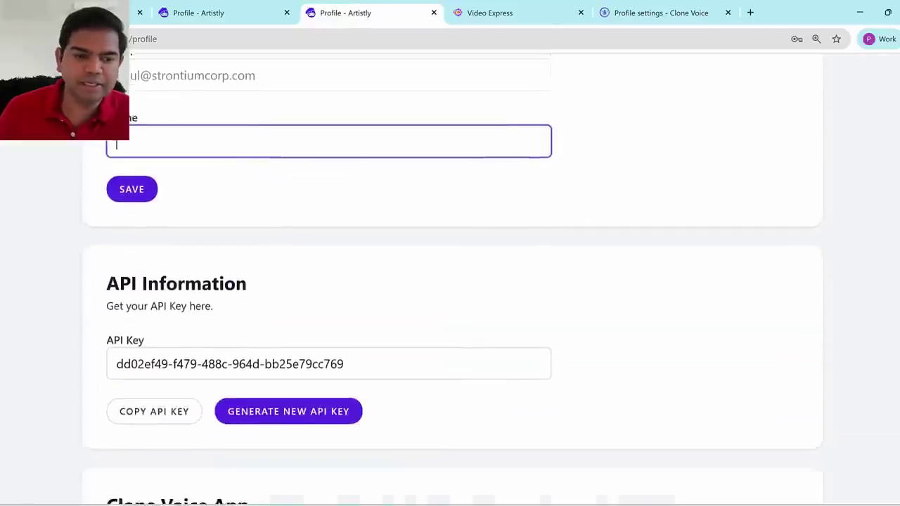
scroll(117, 145, "down", 5)
mouse_move(105, 187)
left_mouse_down()
mouse_move(275, 204)
mouse_move(277, 217)
left_mouse_up()
left_click(162, 260)
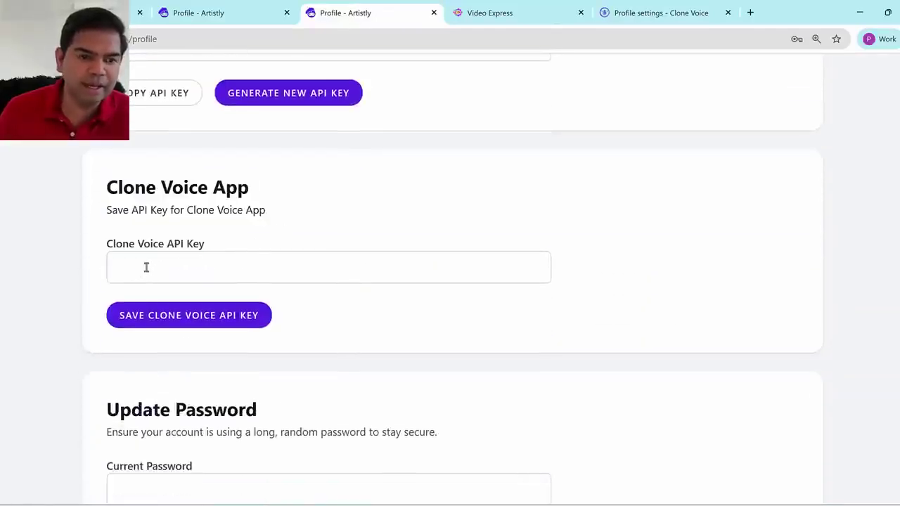
right_click(146, 267)
left_click(169, 361)
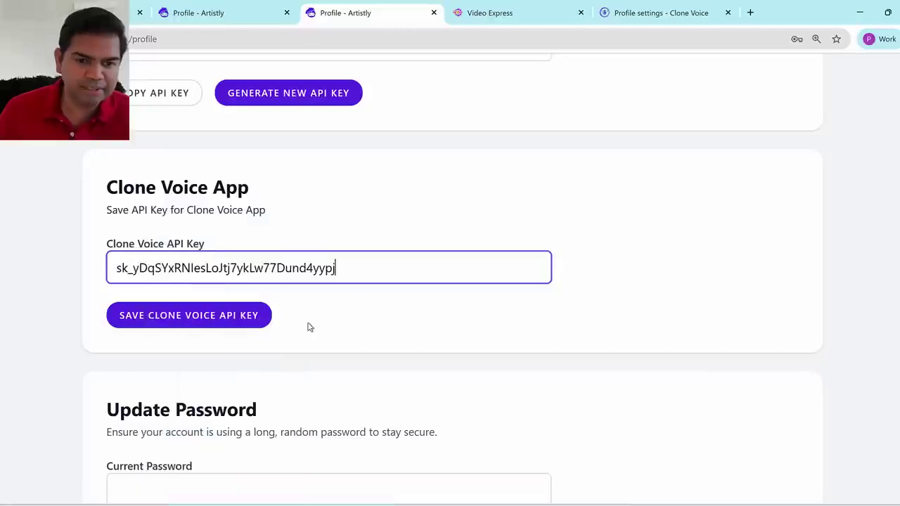
left_click_drag(368, 266, 76, 263)
left_click(226, 316)
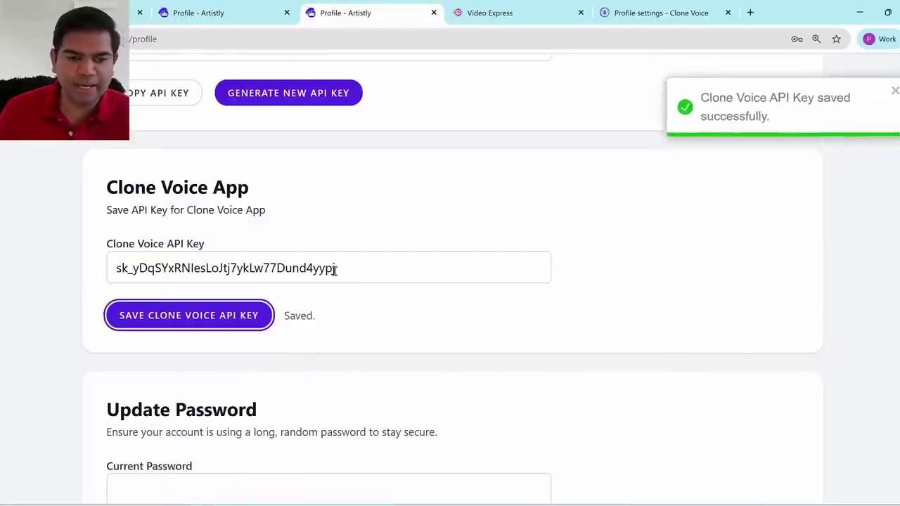
left_click_drag(394, 253, 116, 187)
left_click(372, 233)
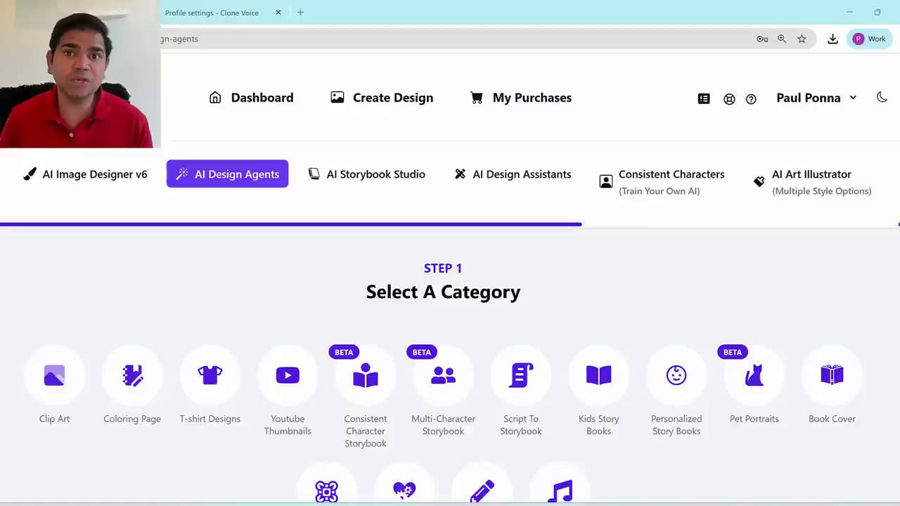
scroll(662, 239, "down", 2)
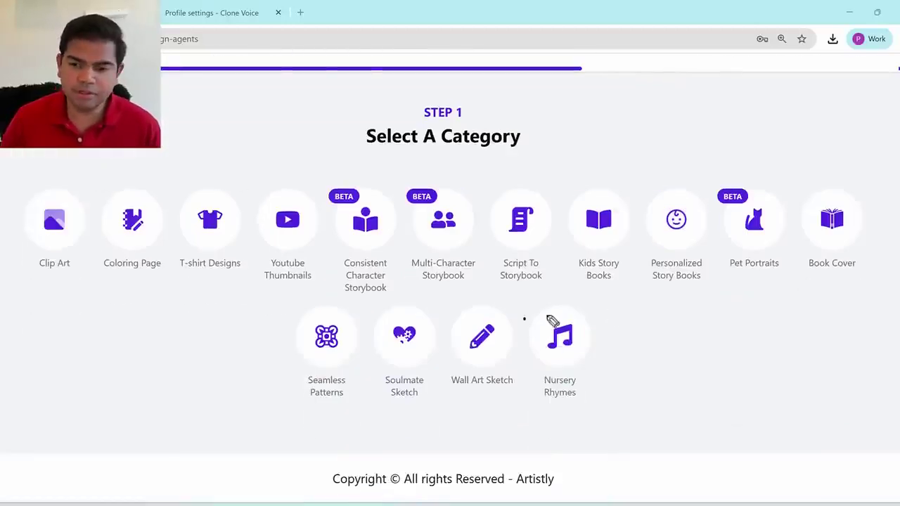
mouse_move(525, 319)
left_mouse_down()
mouse_move(609, 412)
mouse_move(528, 385)
mouse_move(536, 316)
left_mouse_up()
mouse_move(671, 320)
left_mouse_down()
mouse_move(605, 347)
mouse_move(612, 332)
mouse_move(616, 353)
left_mouse_up()
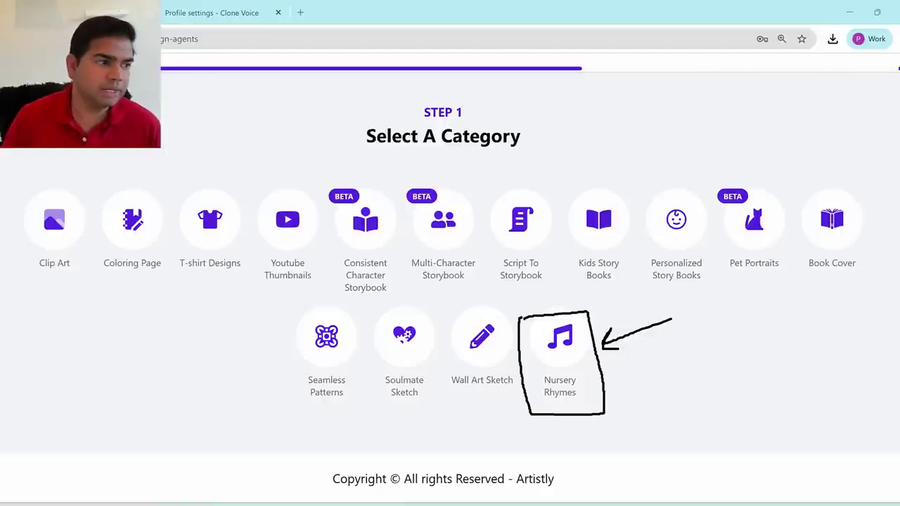
Open the Artistly profile page again and go to its Clone Voice App section
scroll(520, 219, "up", 3)
left_click(816, 99)
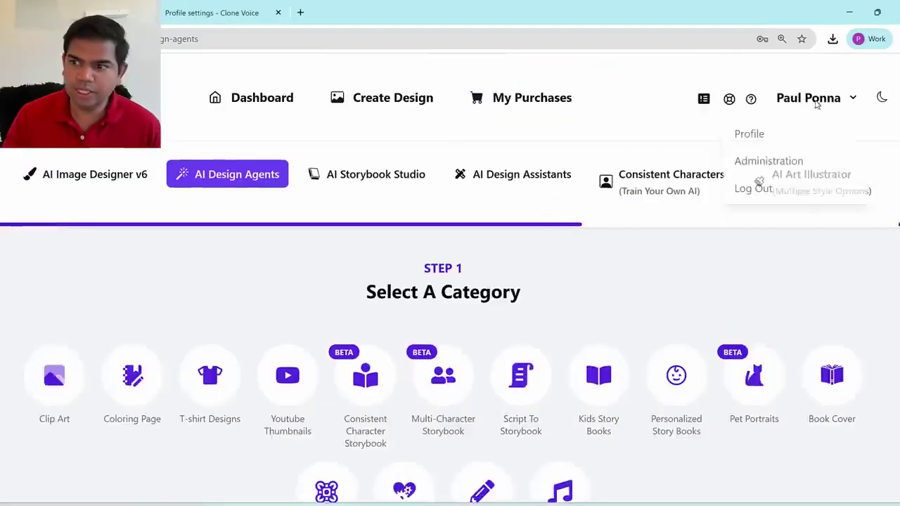
left_click(753, 134)
scroll(365, 227, "down", 3)
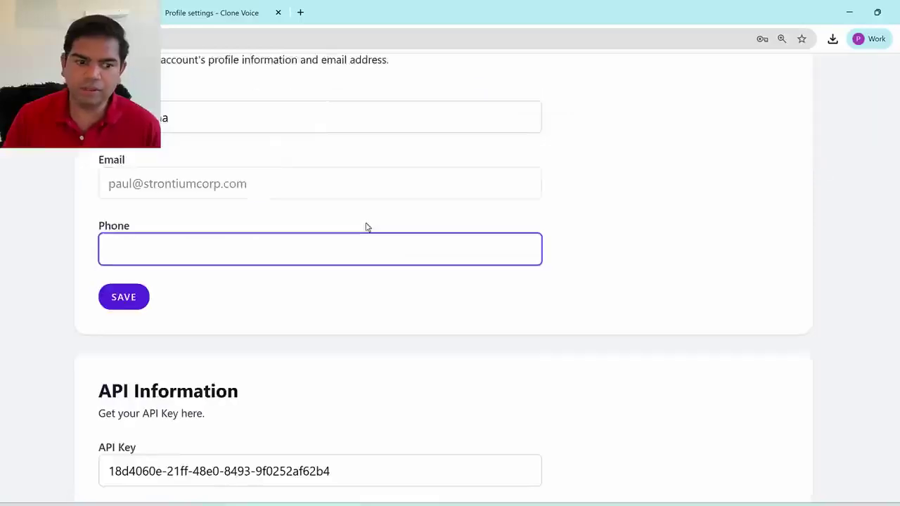
scroll(232, 354, "down", 5)
triple_click(176, 238)
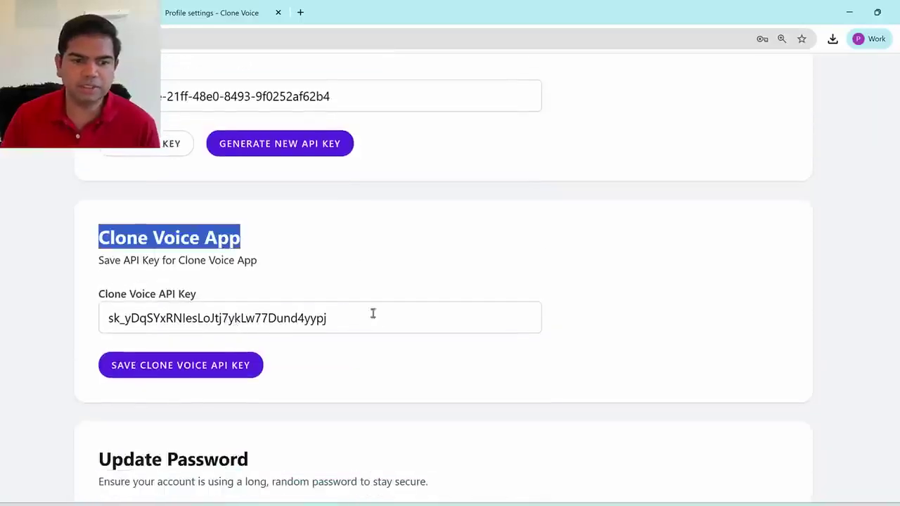
Clear the Clone Voice API Key field without saving the change
triple_click(376, 315)
key("BackSpace")
left_click_drag(99, 294, 306, 284)
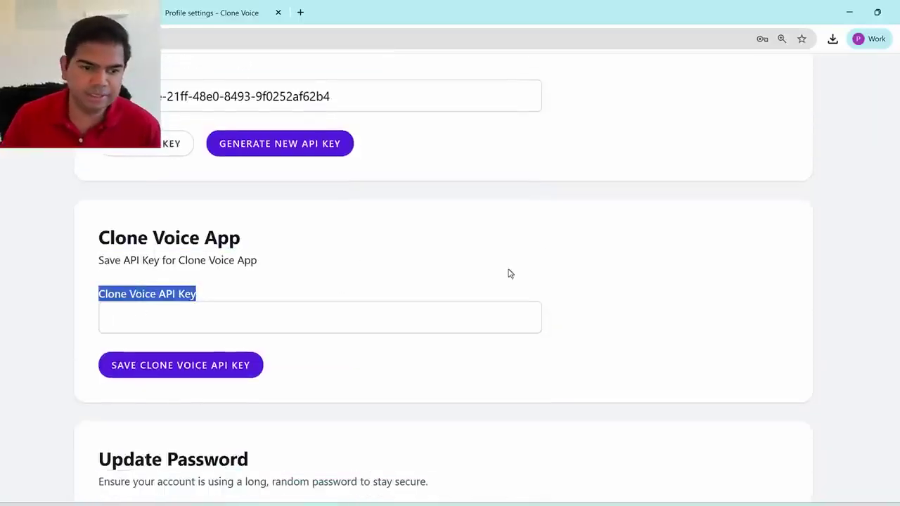
left_click(510, 274)
key("ctrl+2")
Look over the profile page from the Clone Voice App section up to the My Purchases link
mouse_move(76, 223)
left_mouse_down()
mouse_move(528, 232)
mouse_move(499, 391)
mouse_move(223, 400)
mouse_move(76, 391)
mouse_move(77, 221)
left_mouse_up()
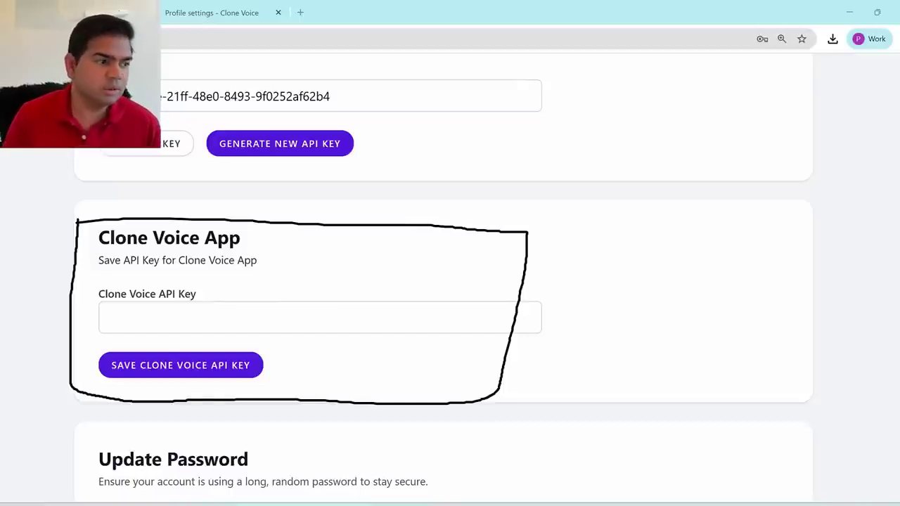
key("Escape")
scroll(456, 265, "up", 3)
scroll(516, 268, "up", 5)
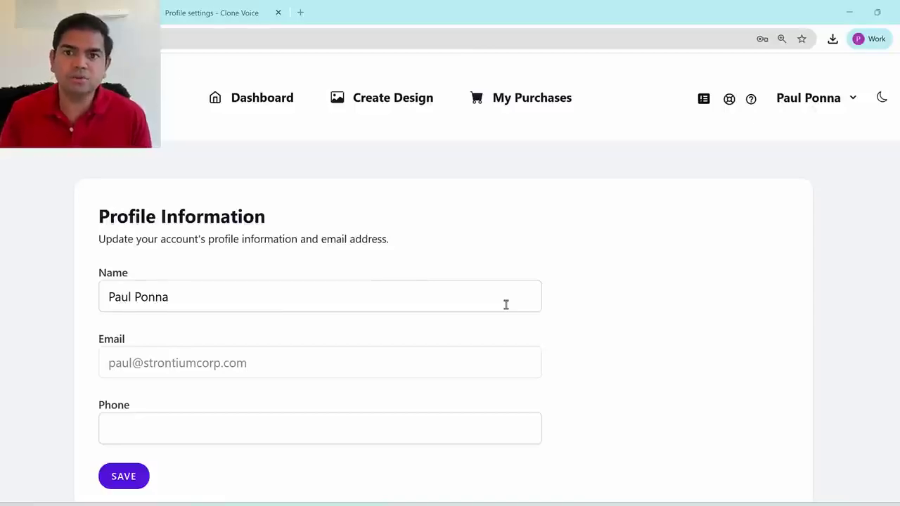
scroll(560, 245, "down", 5)
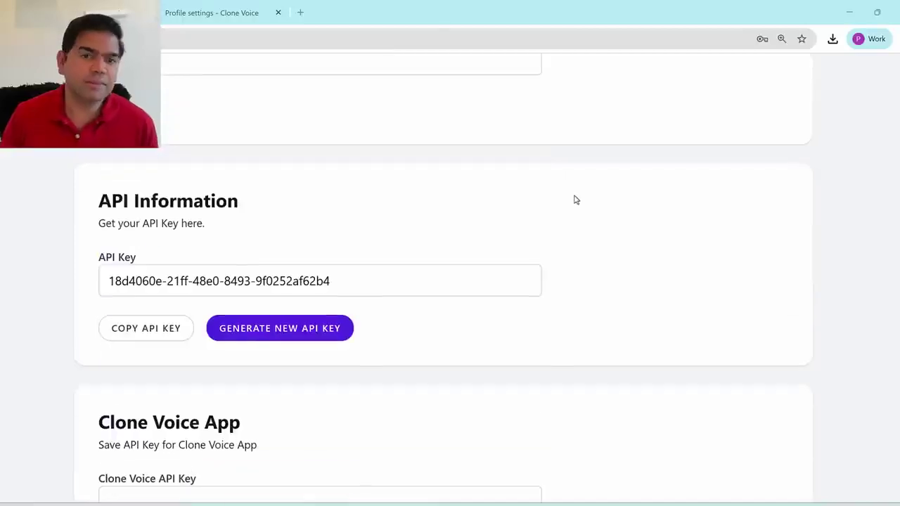
scroll(593, 250, "up", 5)
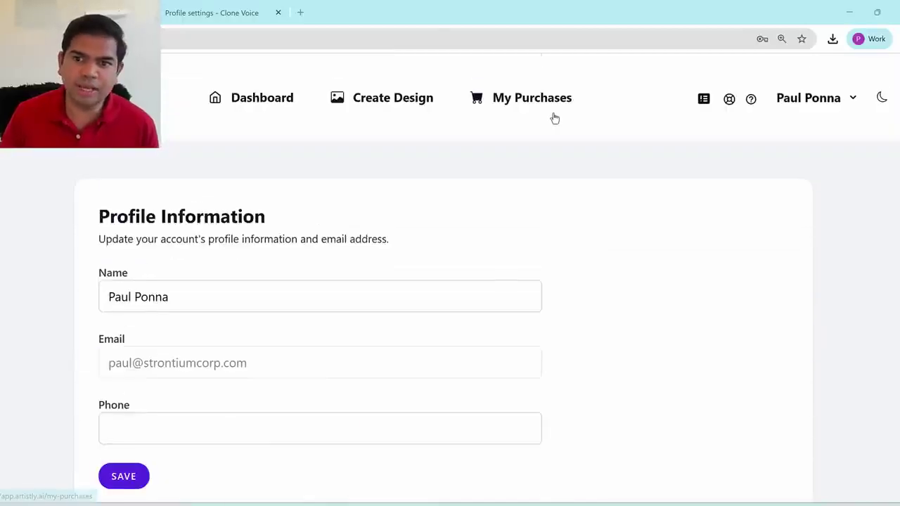
mouse_move(450, 118)
left_mouse_down()
mouse_move(613, 131)
mouse_move(432, 119)
left_mouse_up()
mouse_move(588, 260)
left_mouse_down()
mouse_move(552, 157)
mouse_move(577, 164)
mouse_move(547, 150)
mouse_move(577, 161)
left_mouse_up()
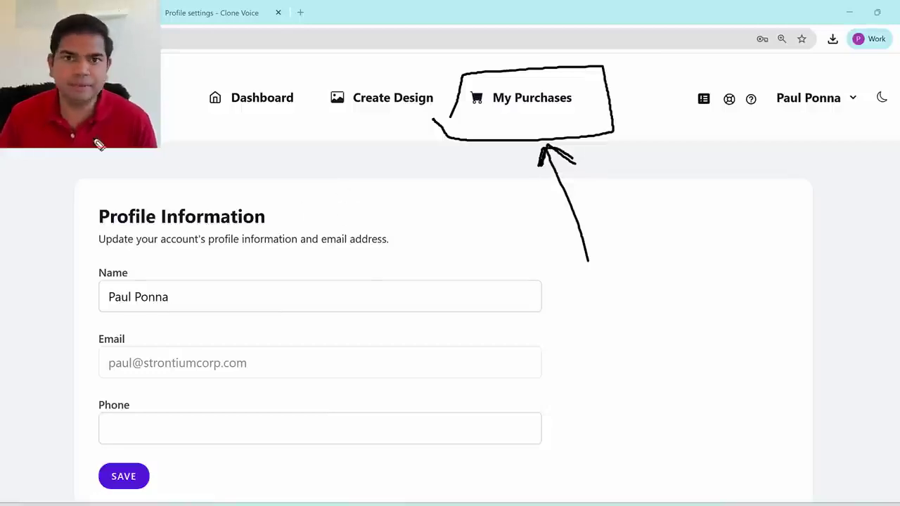
key("Escape")
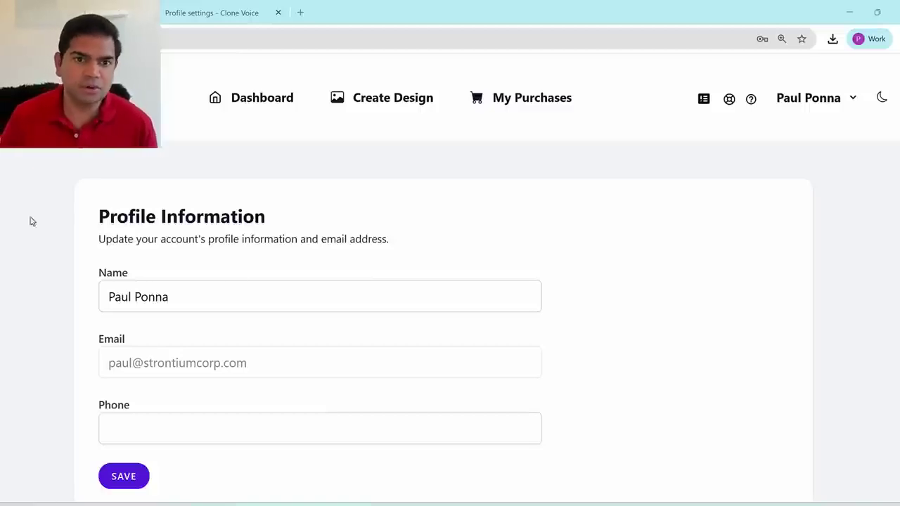
Return to the Clone Voice App section and examine its API key settings
scroll(558, 251, "down", 8)
scroll(199, 80, "down", 3)
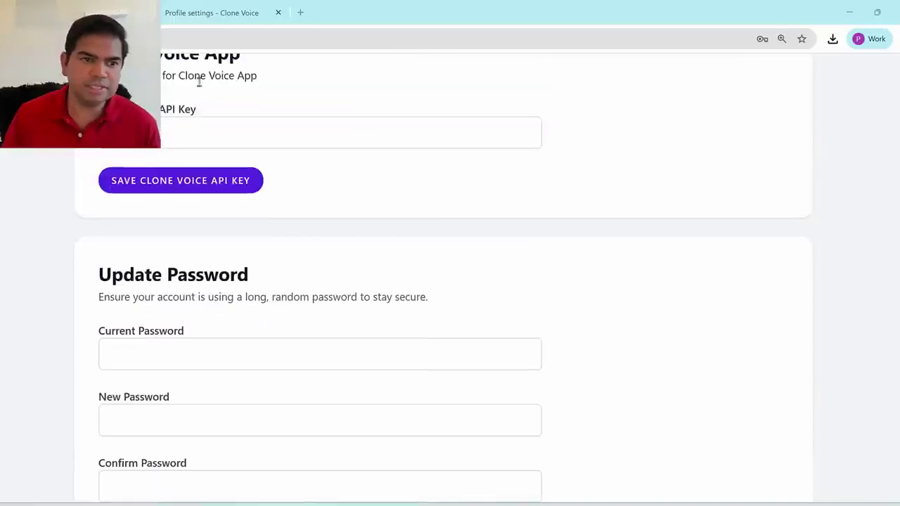
scroll(201, 217, "up", 3)
triple_click(103, 243)
scroll(406, 241, "down", 1)
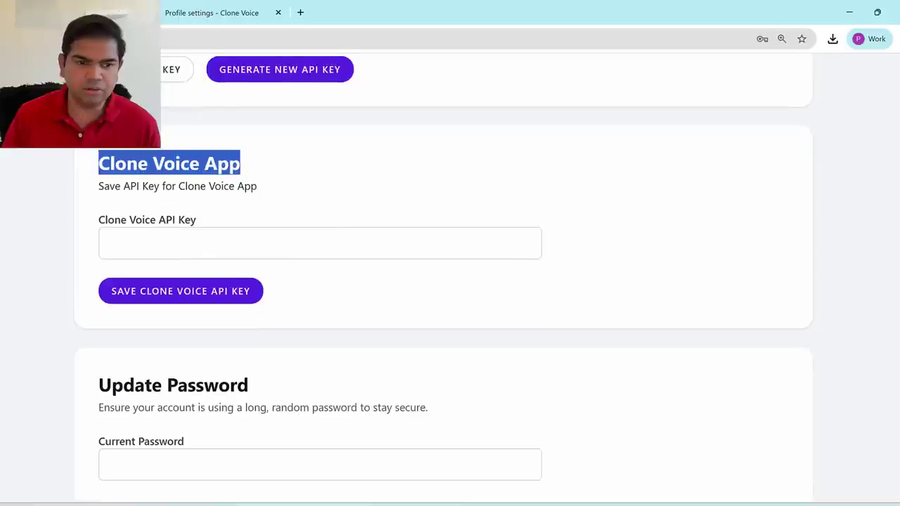
left_click(187, 159)
triple_click(190, 162)
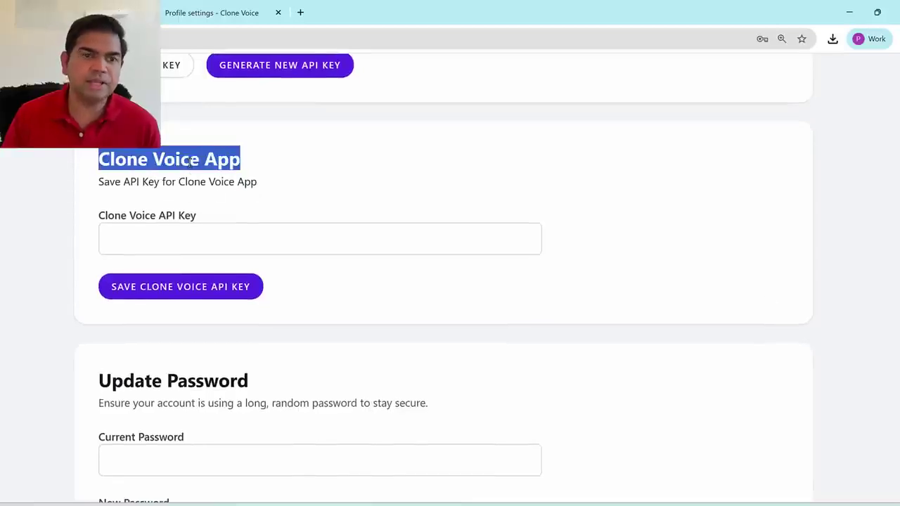
left_click(318, 173)
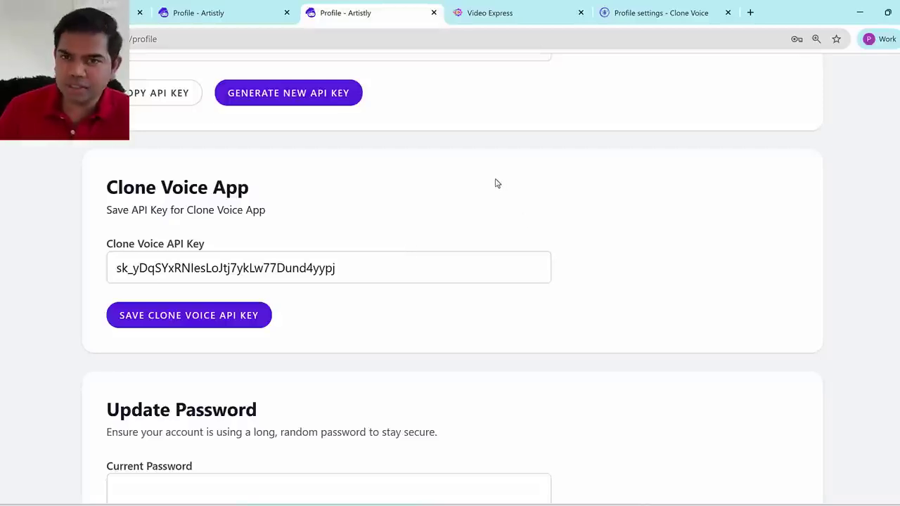
Switch to Video Express and close the Profile dialog without saving, along with the CloneVoice.ai text-to-speech panel
left_click(531, 20)
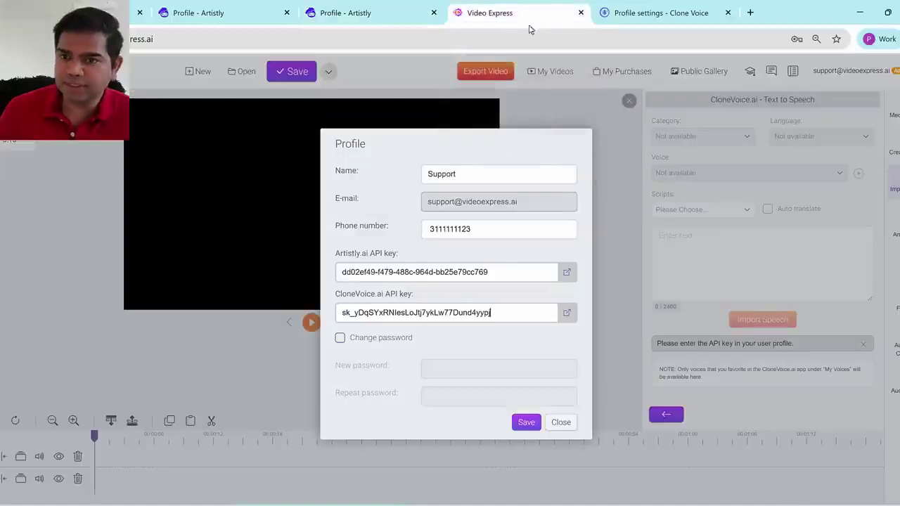
left_click(560, 423)
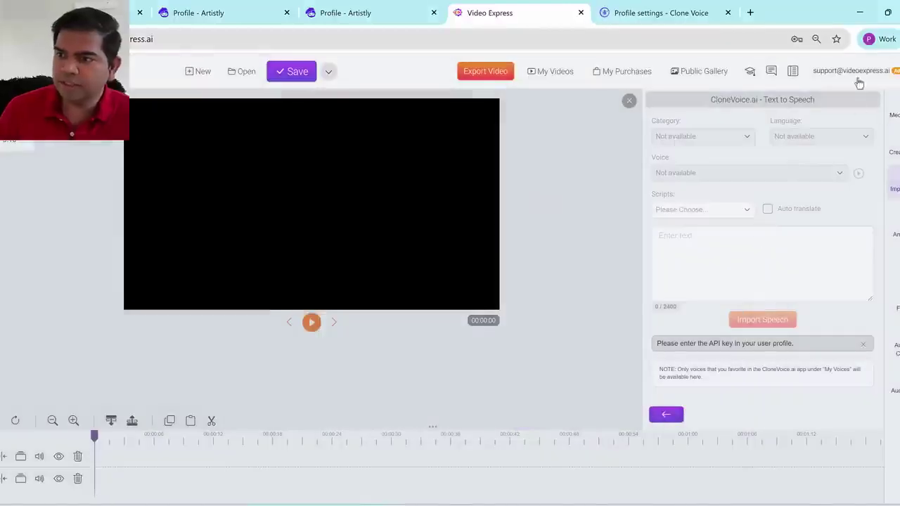
left_click(630, 101)
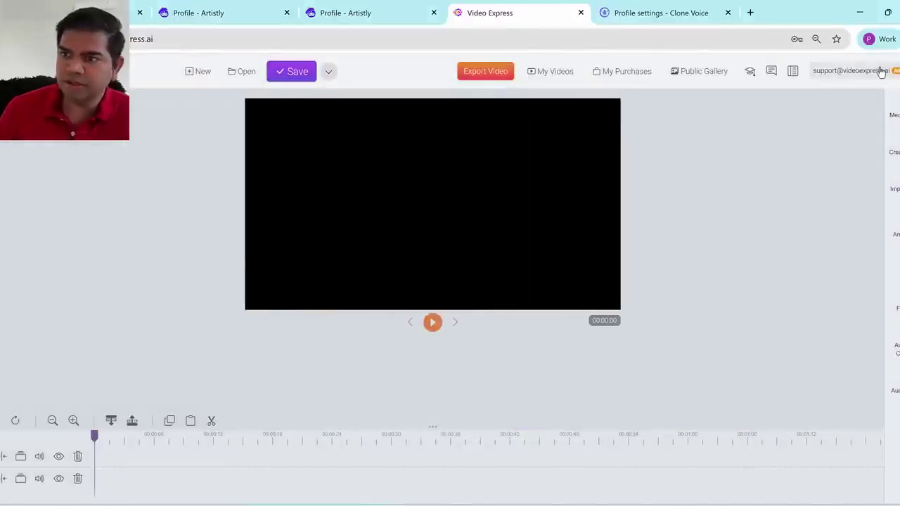
Open the account profile for editing and locate the Artistly.ai and CloneVoice.ai API key fields
left_click(851, 70)
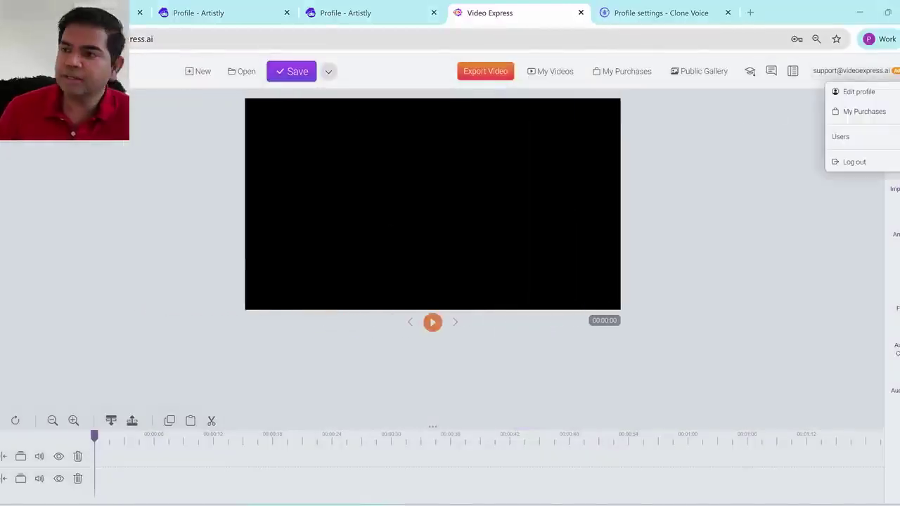
mouse_move(819, 82)
left_mouse_down()
mouse_move(859, 58)
mouse_move(883, 90)
left_mouse_up()
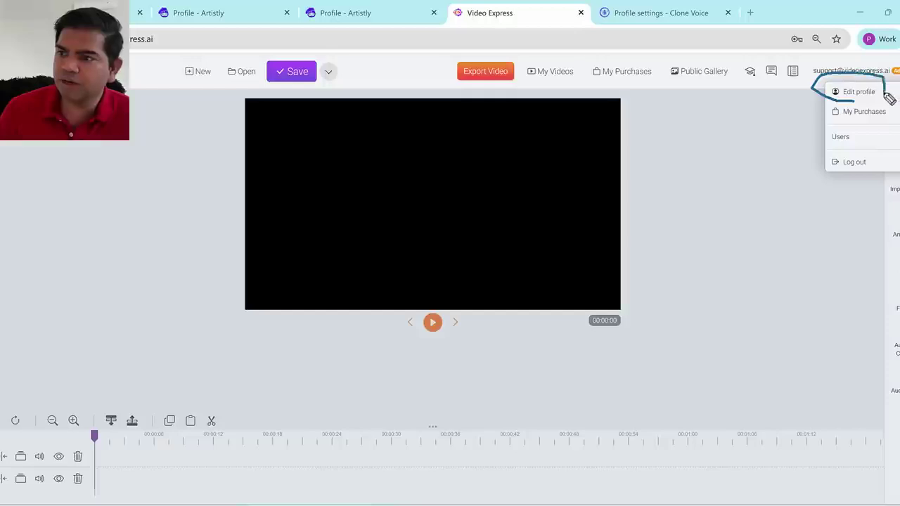
mouse_move(769, 97)
left_mouse_down()
mouse_move(810, 79)
mouse_move(806, 90)
left_mouse_up()
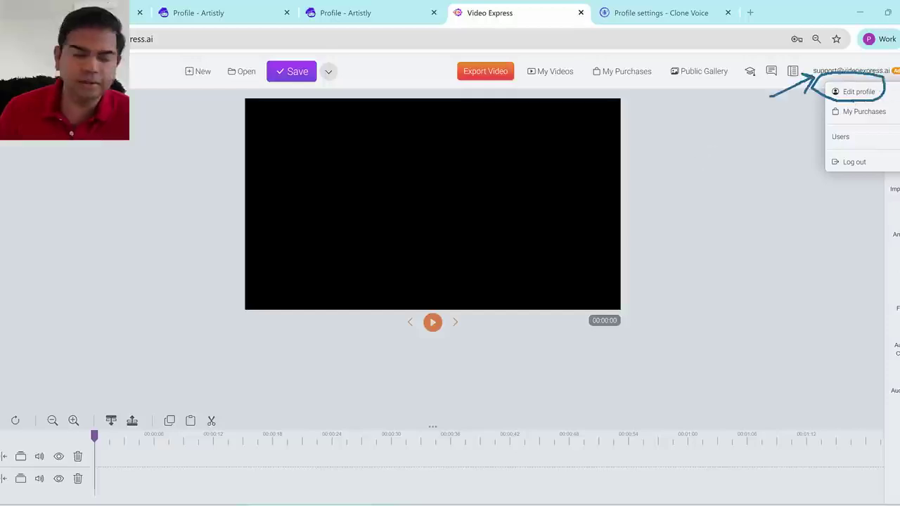
left_click(835, 91)
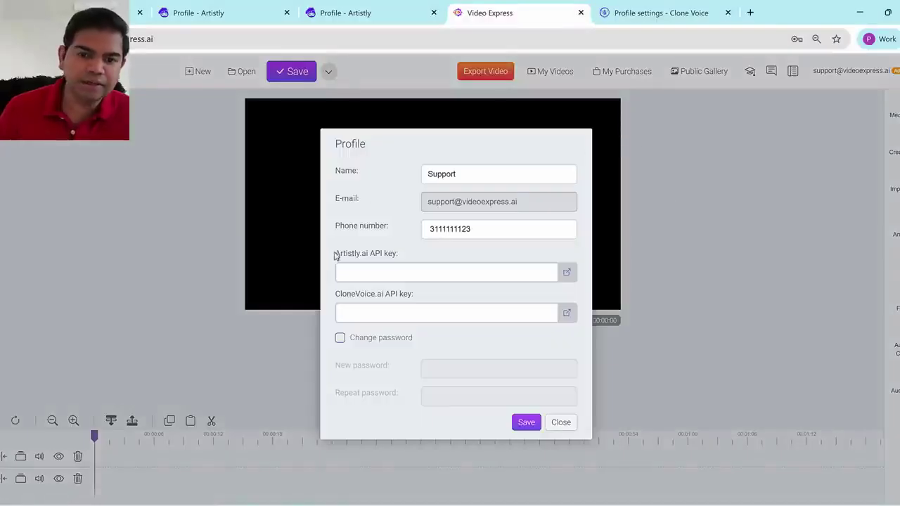
left_click_drag(336, 254, 400, 258)
left_click_drag(336, 295, 422, 299)
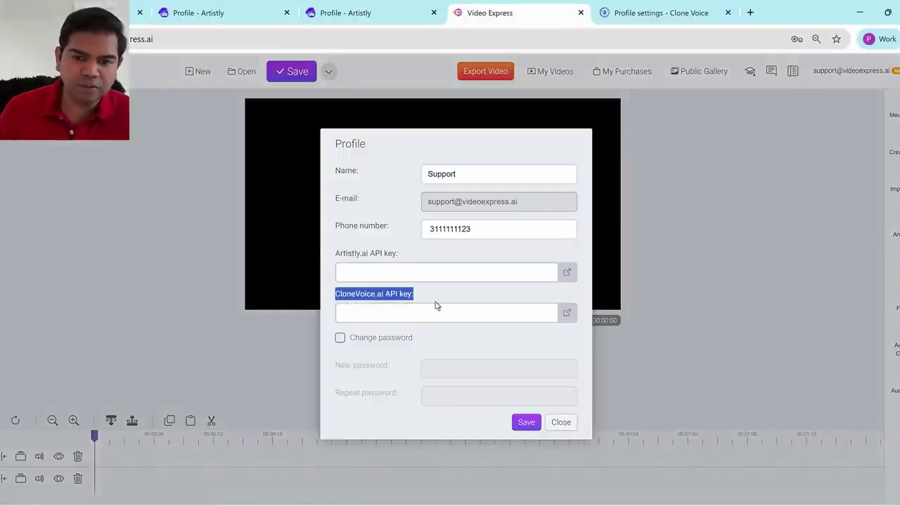
Switch to the Clone Voice profile settings and copy the key from the API Key section
left_click(647, 14)
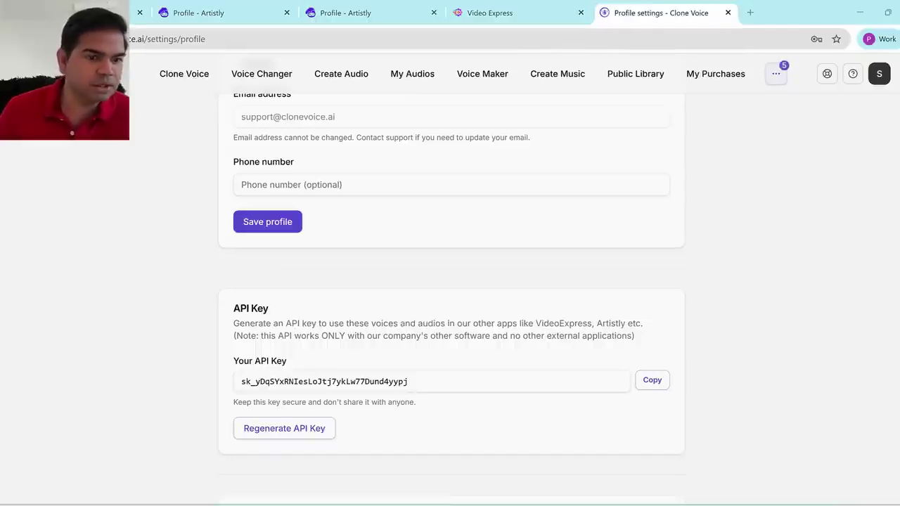
left_click_drag(182, 295, 168, 358)
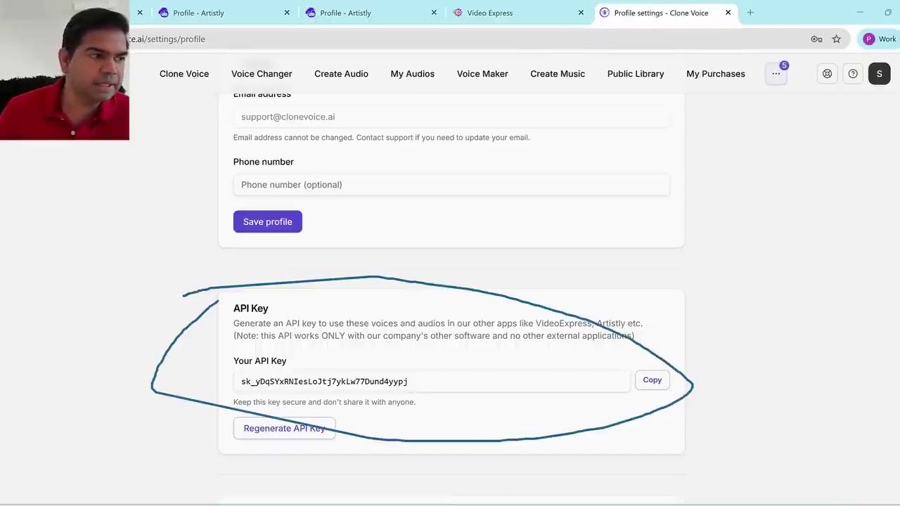
key("Escape")
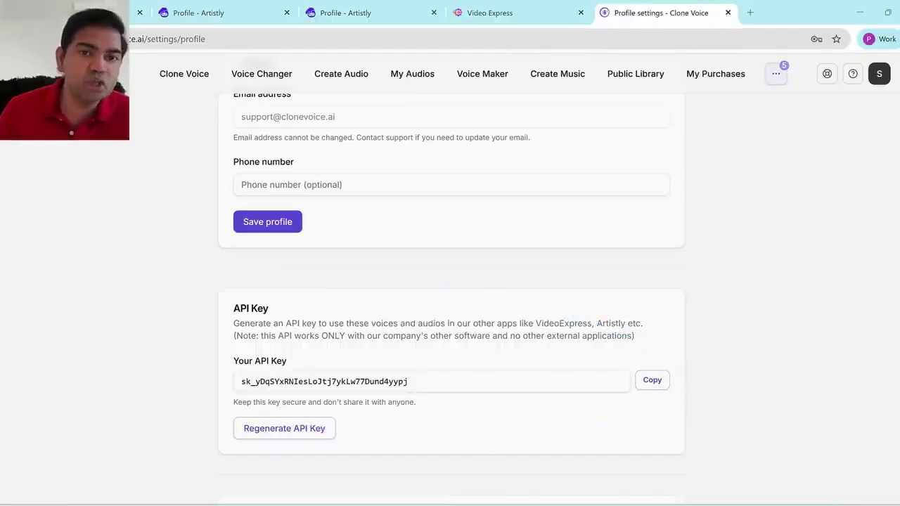
left_click(660, 379)
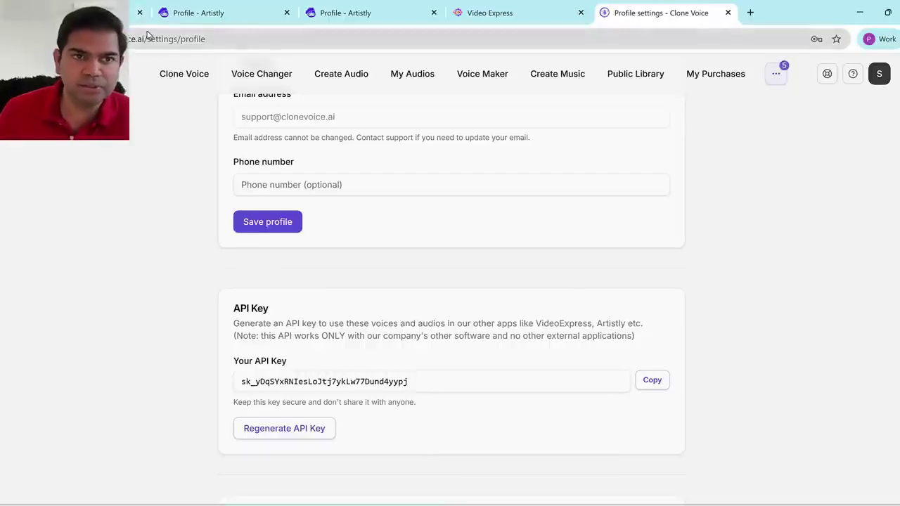
Switch to Video Express and paste the copied Clone Voice key into the profile's CloneVoice.ai API key field
left_click(513, 11)
left_click(395, 305)
left_click(383, 315)
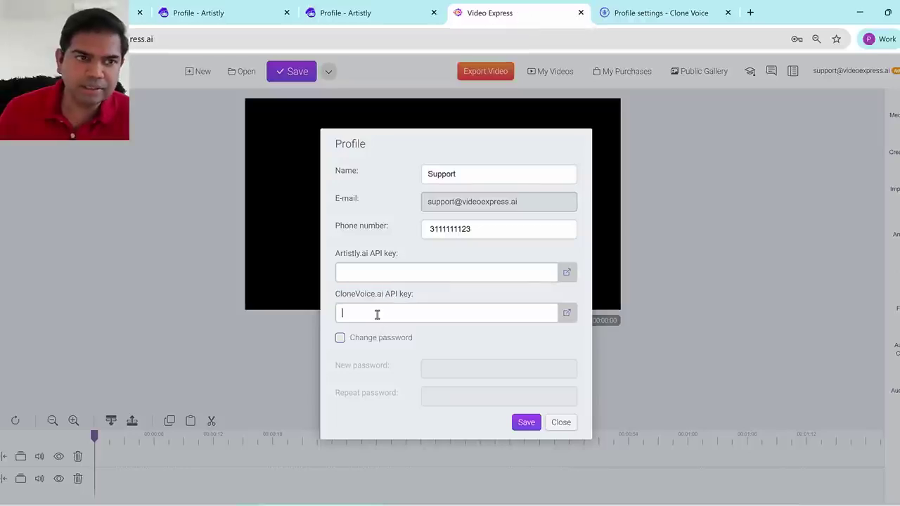
right_click(377, 314)
left_click(415, 192)
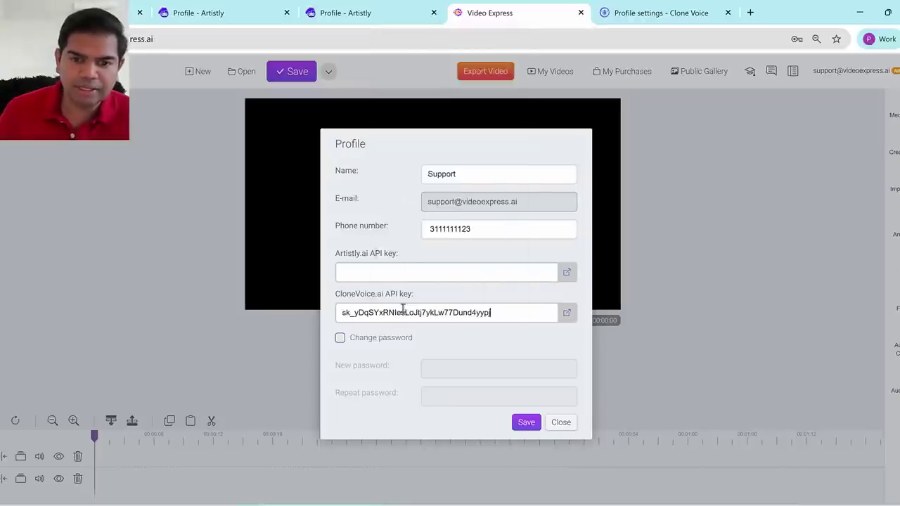
left_click_drag(409, 313, 220, 317)
left_click(444, 312)
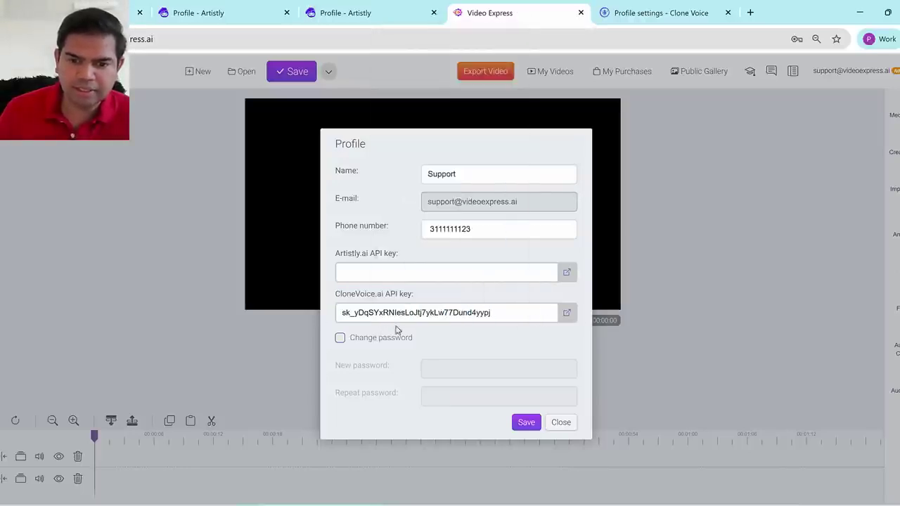
left_click_drag(378, 314, 502, 317)
Save the updated Video Express profile and close the Profile dialog
left_click(521, 424)
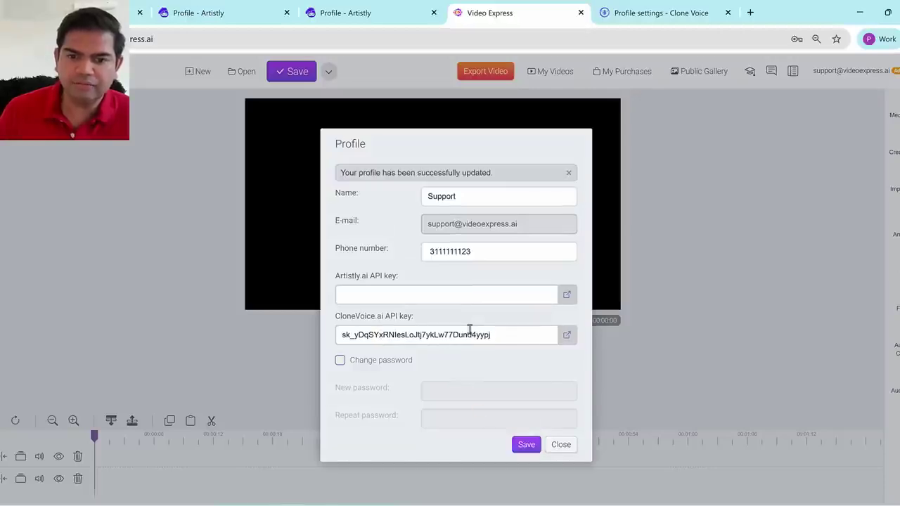
left_click_drag(365, 173, 495, 173)
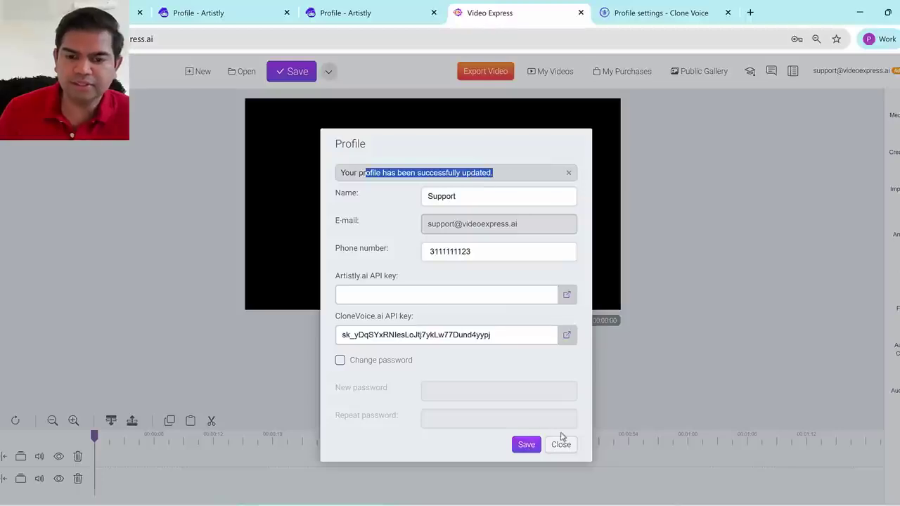
triple_click(351, 318)
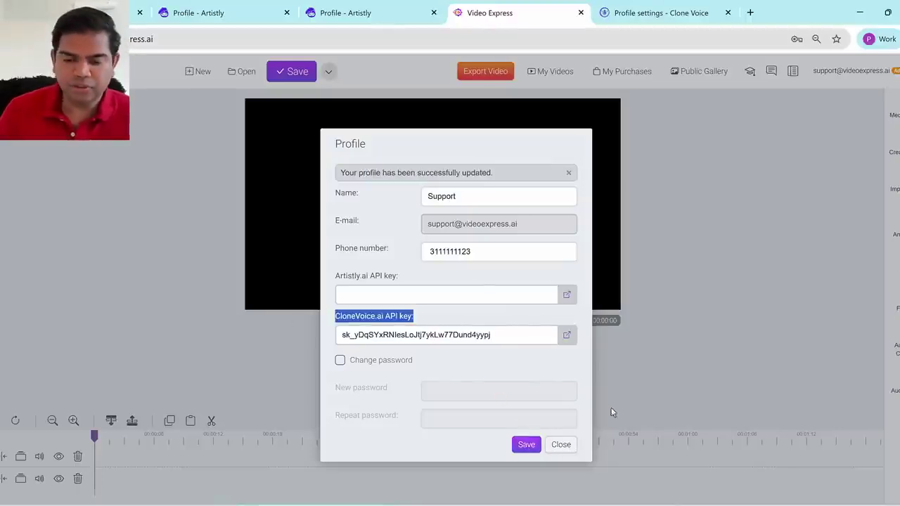
left_click(570, 446)
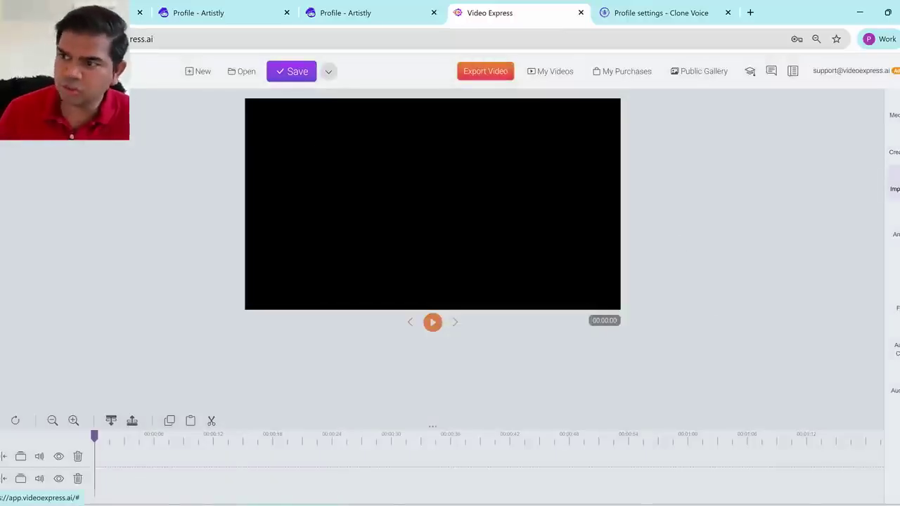
Show the media import options and reopen the account profile to locate the Artistly.ai API key field
left_click(894, 188)
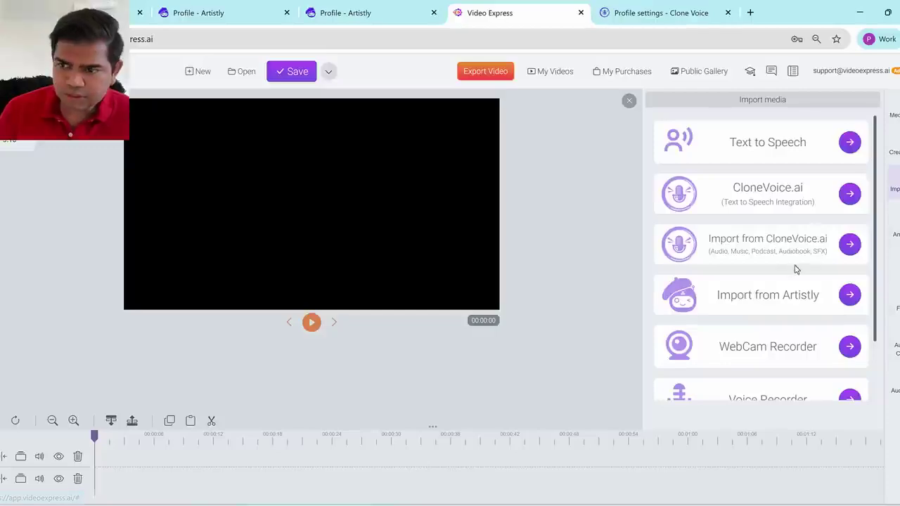
left_click(851, 70)
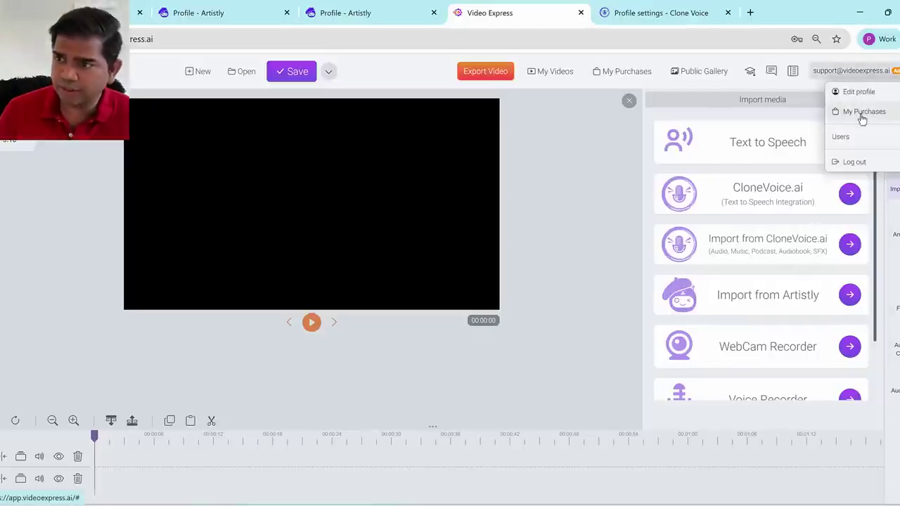
left_click(858, 91)
left_click_drag(334, 255, 410, 257)
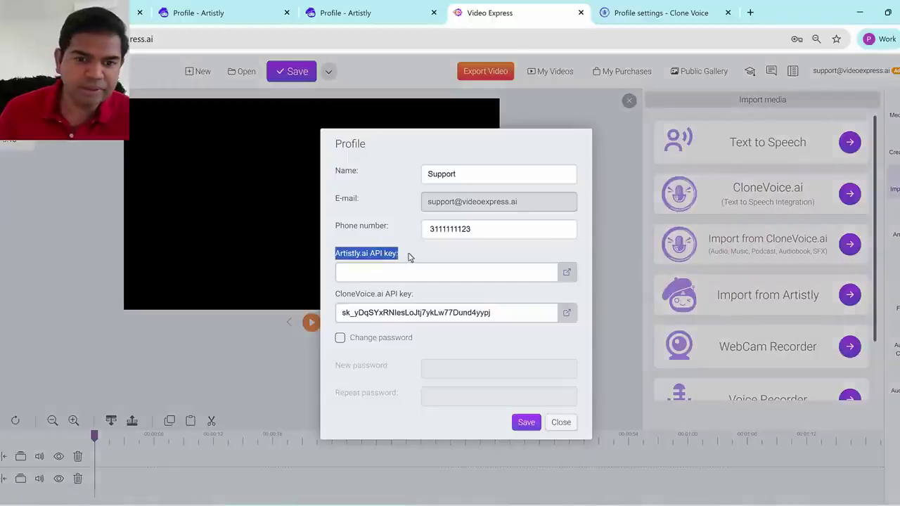
left_click(410, 256)
double_click(413, 257)
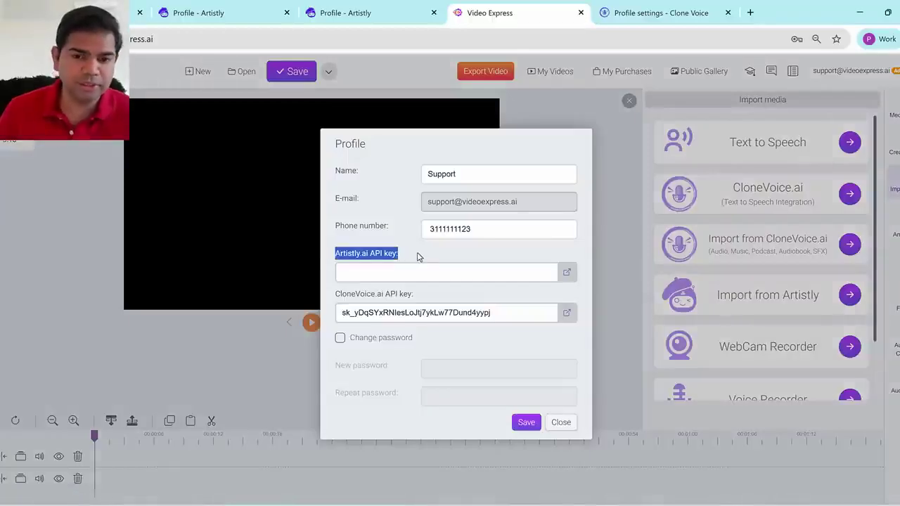
left_click(417, 257)
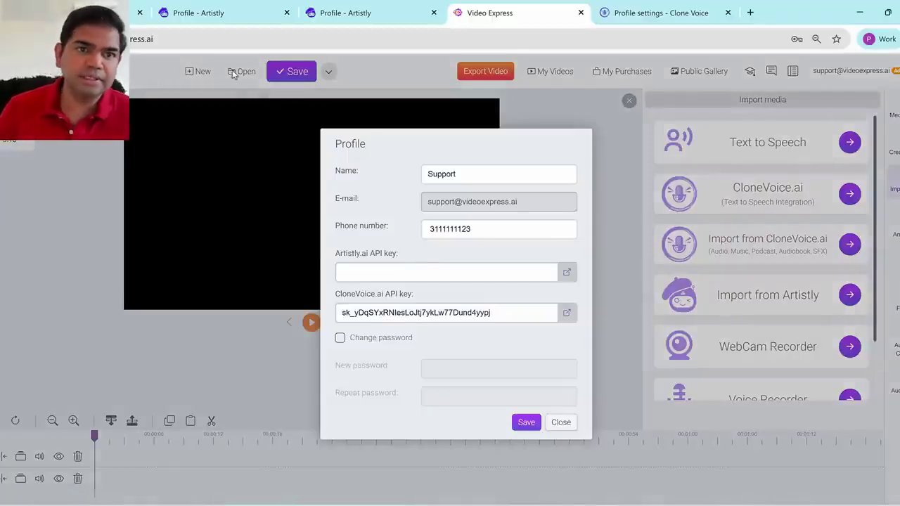
Switch to Artistly and open the Profile page from the account options
left_click(348, 13)
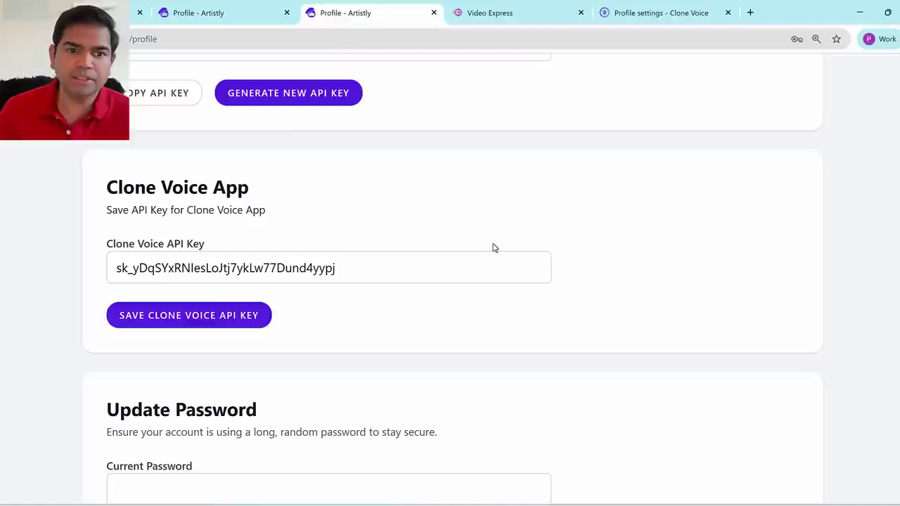
scroll(527, 246, "up", 10)
left_click(821, 100)
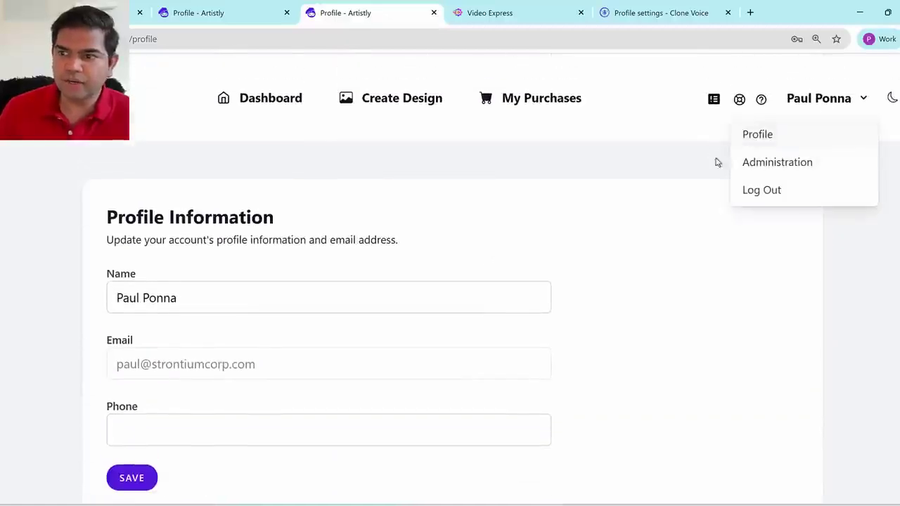
left_click(758, 135)
Copy the Artistly API key from the API Information section of the profile page
scroll(438, 211, "down", 3)
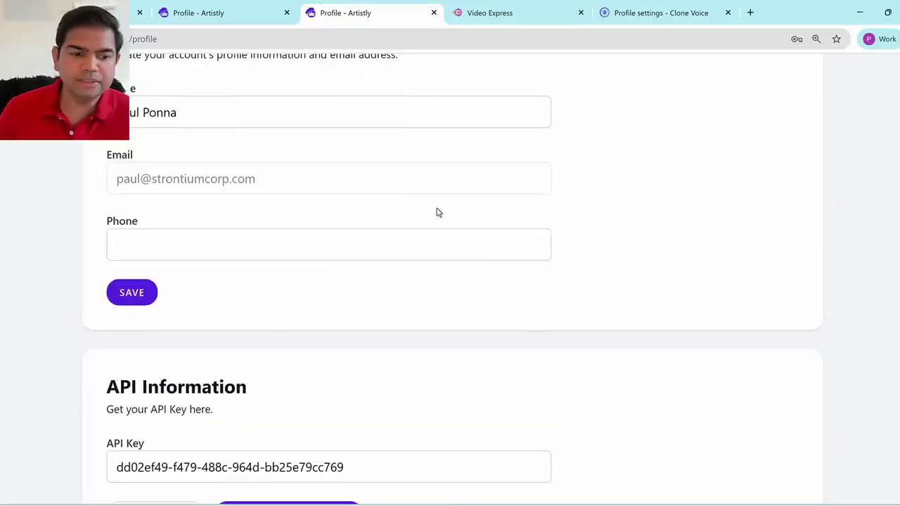
left_click_drag(81, 391, 315, 387)
left_click(316, 370)
scroll(316, 371, "down", 3)
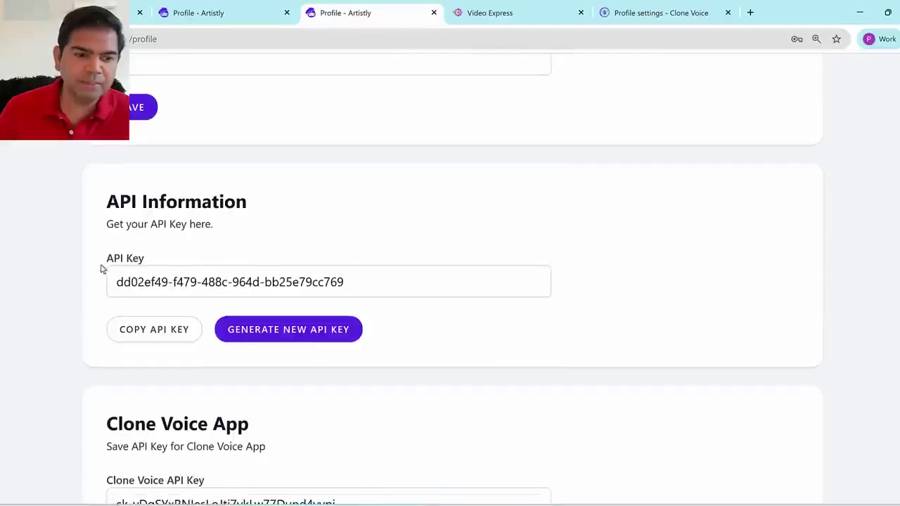
left_click_drag(100, 267, 197, 263)
left_click(156, 333)
scroll(625, 227, "up", 5)
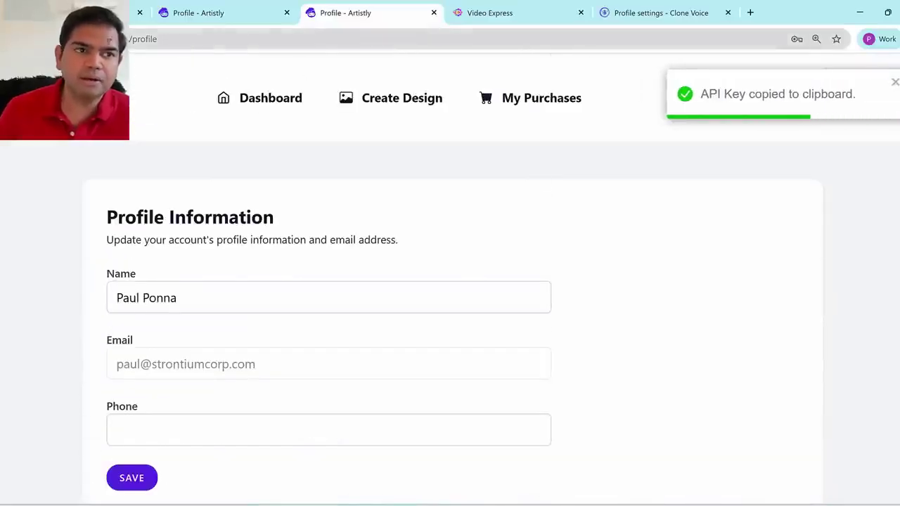
Switch to Video Express and paste the copied Artistly key into the profile's Artistly.ai API key field
left_click(474, 22)
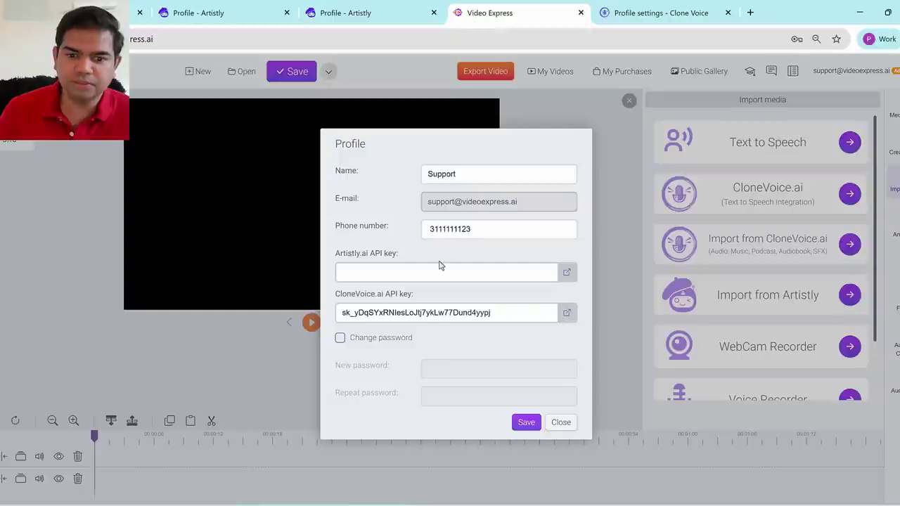
left_click_drag(339, 254, 414, 261)
left_click(376, 277)
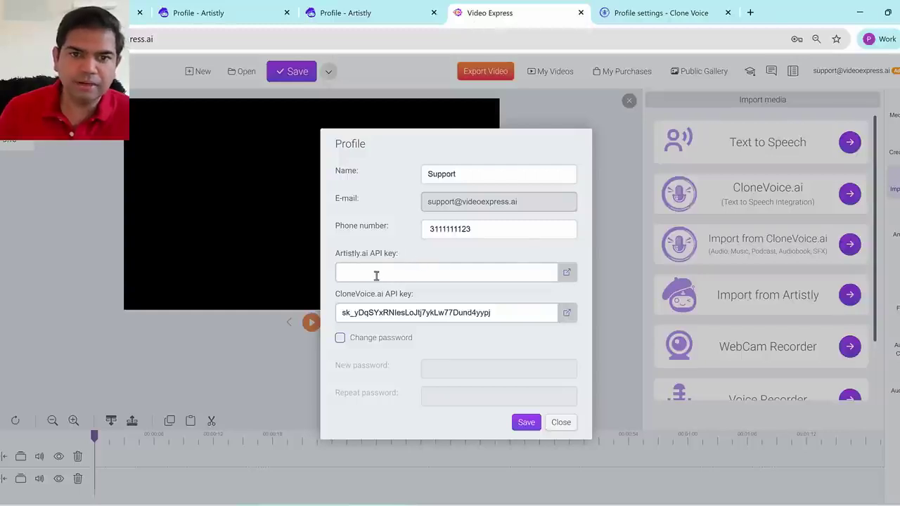
right_click(375, 276)
left_click(422, 381)
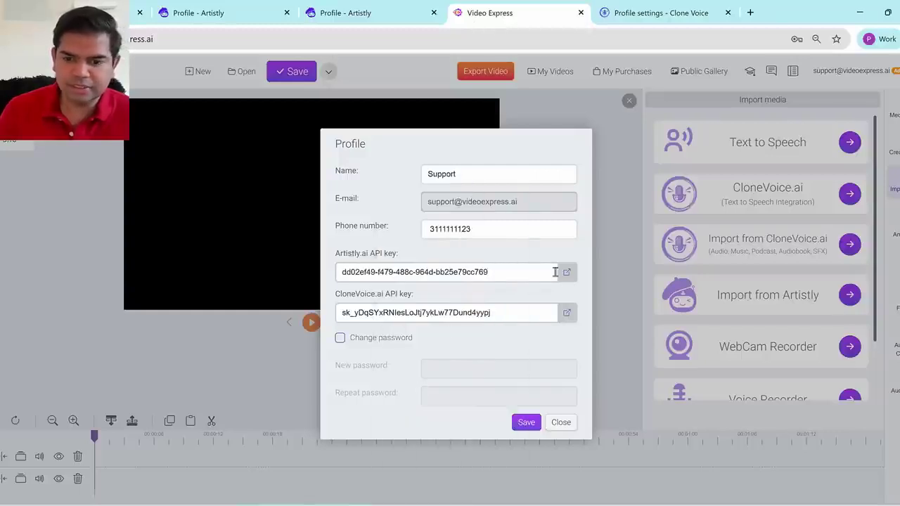
left_click_drag(445, 277, 569, 243)
left_click(440, 268)
left_click_drag(369, 263, 339, 253)
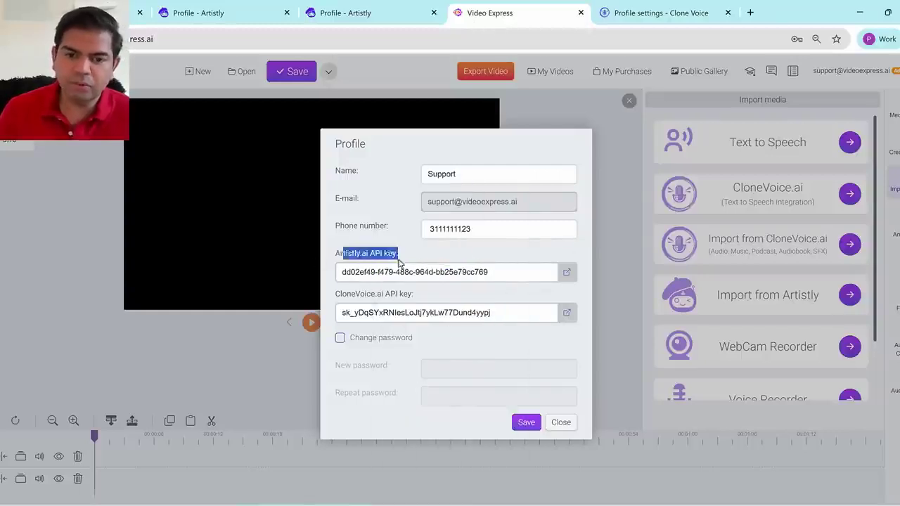
left_click(448, 273)
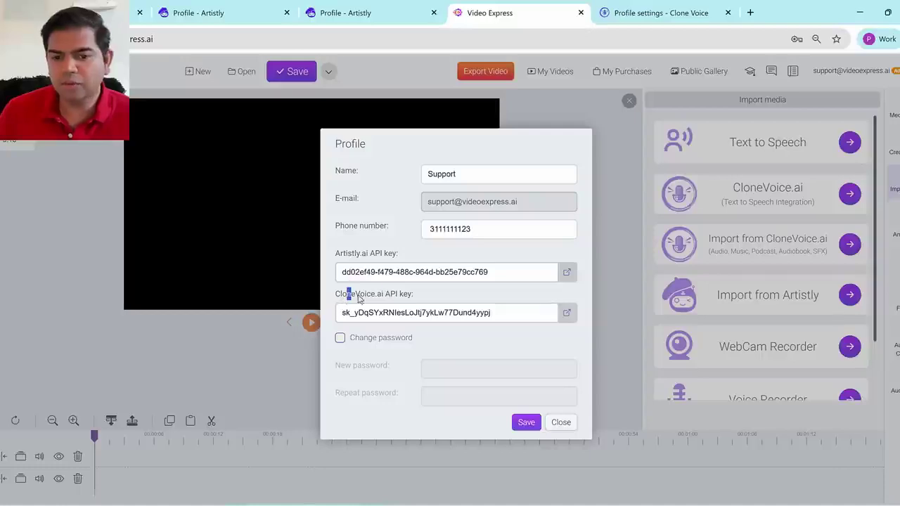
left_click_drag(359, 299, 391, 338)
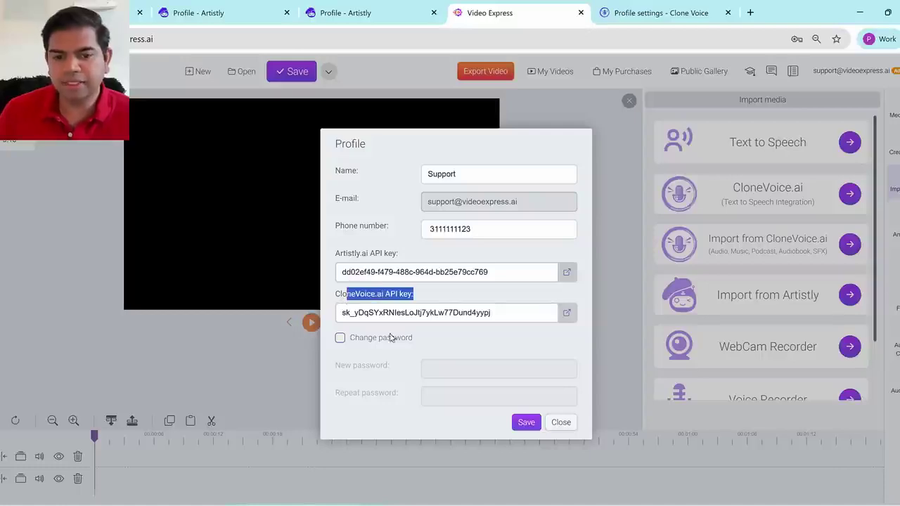
Save the Video Express profile with both API keys and close the profile dialog
left_click(529, 428)
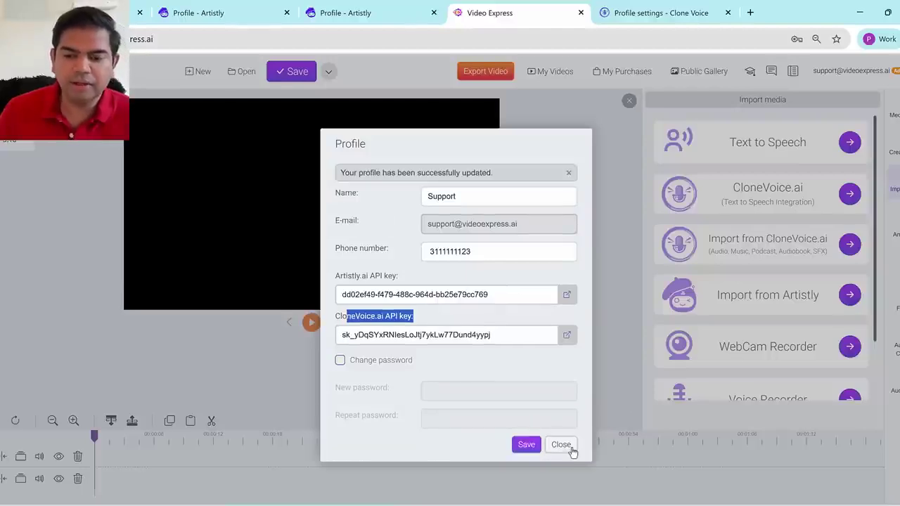
left_click(572, 451)
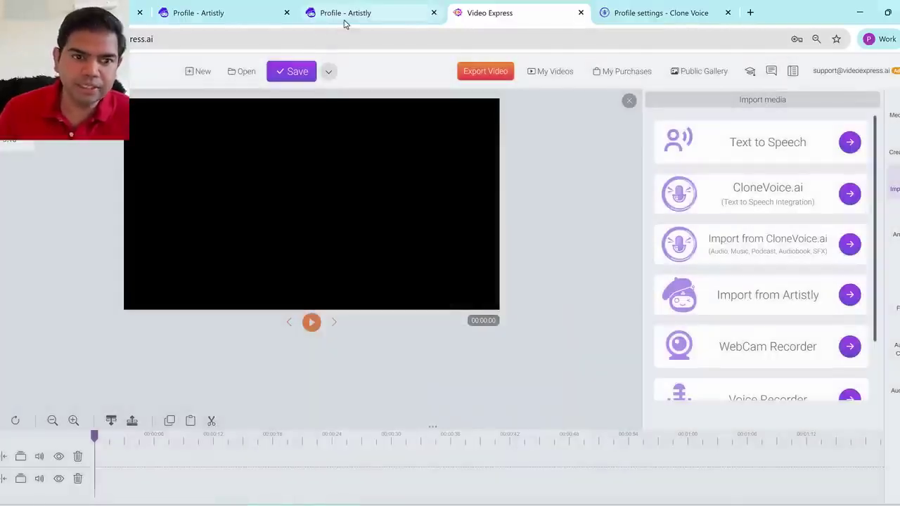
left_click(344, 15)
left_click(218, 4)
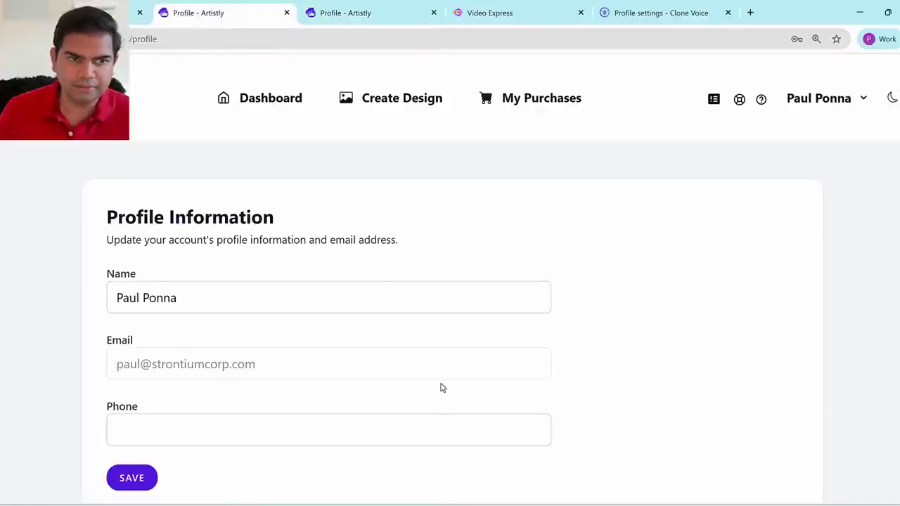
left_click(414, 503)
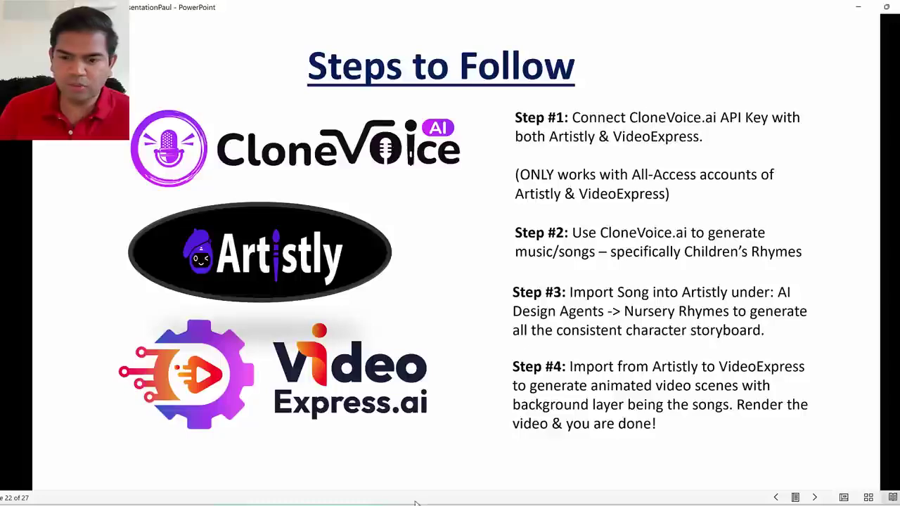
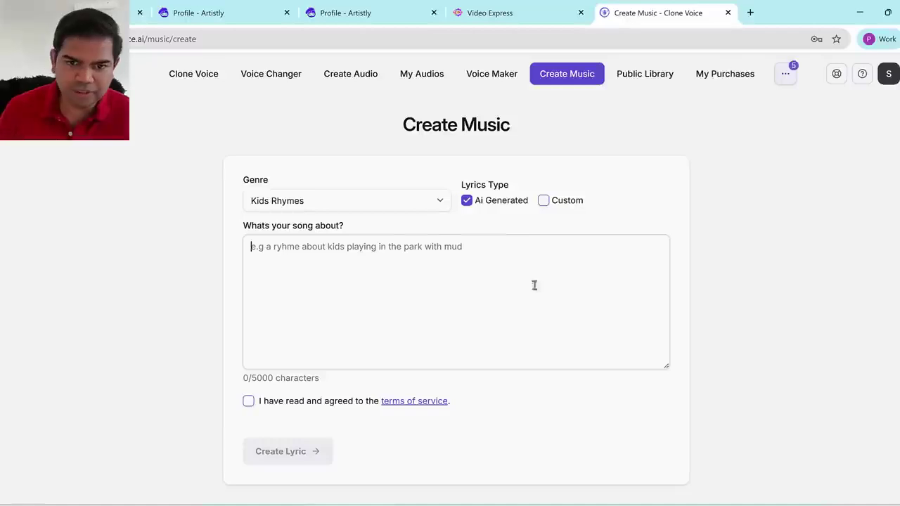
Describe the AI-generated Kids Rhymes song as "a rhyme about a baker girl baking cakes and selling them in the market"
left_click(402, 204)
left_click(590, 294)
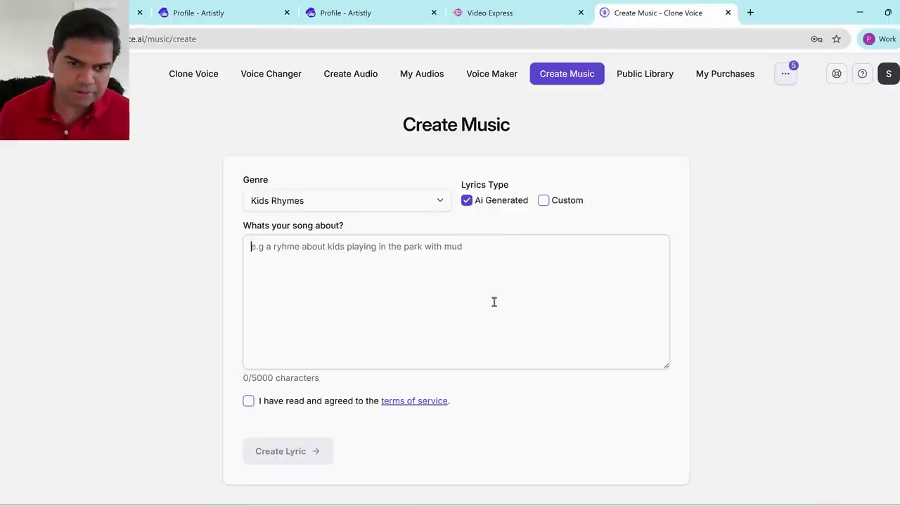
type("a rhyme a")
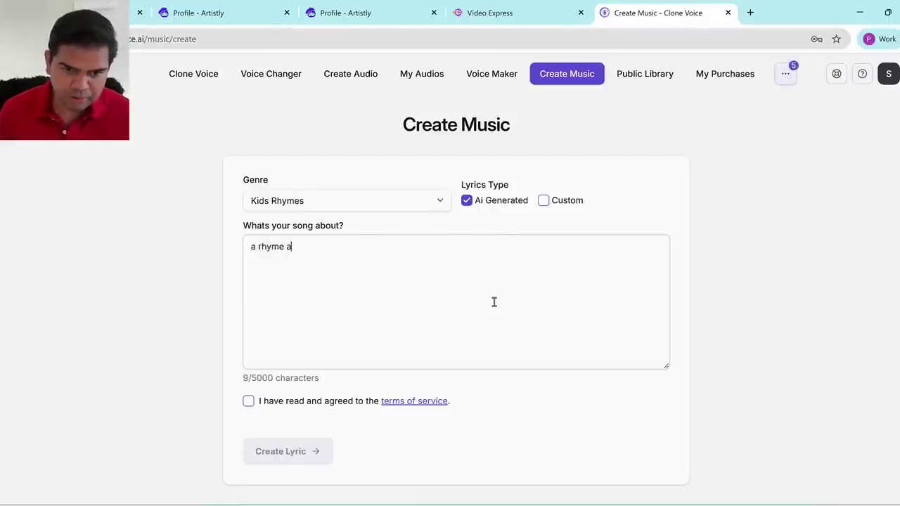
type("bout a baker g ir")
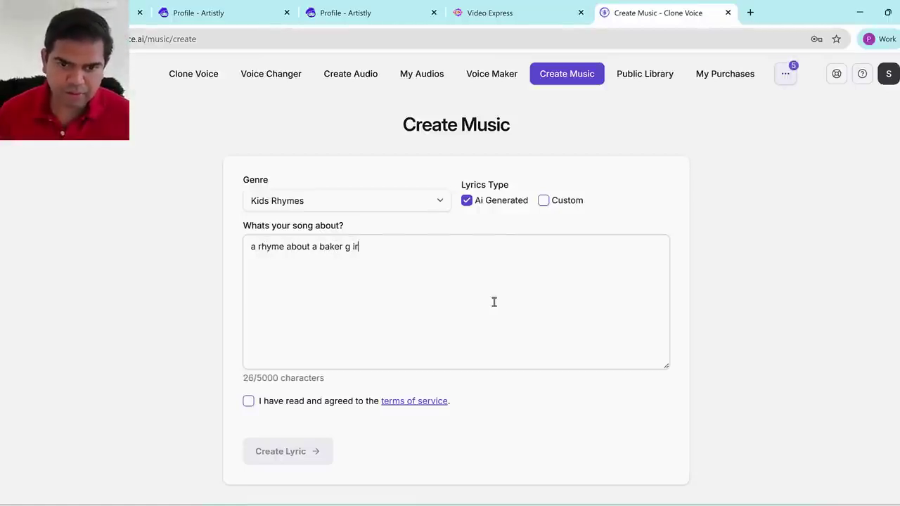
type("l")
key("BackSpace")
key("BackSpace")
key("BackSpace")
key("BackSpace")
type("irl ")
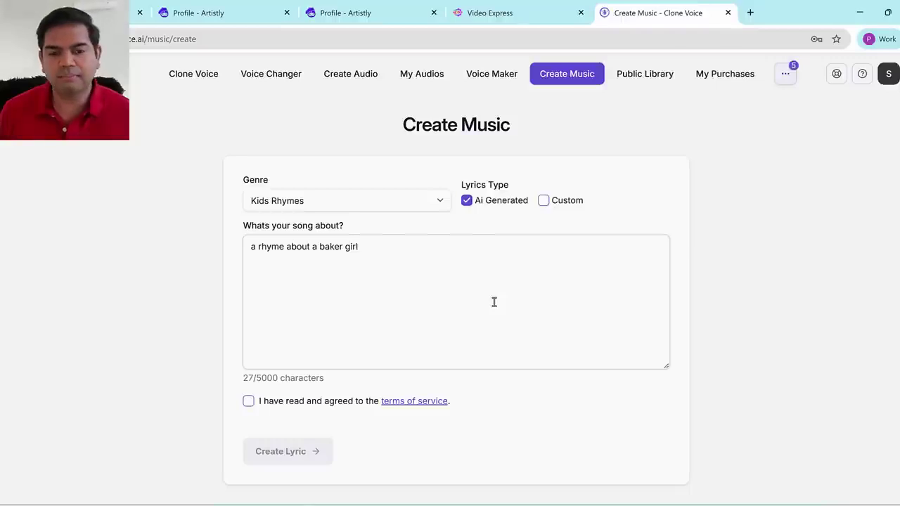
type("baking")
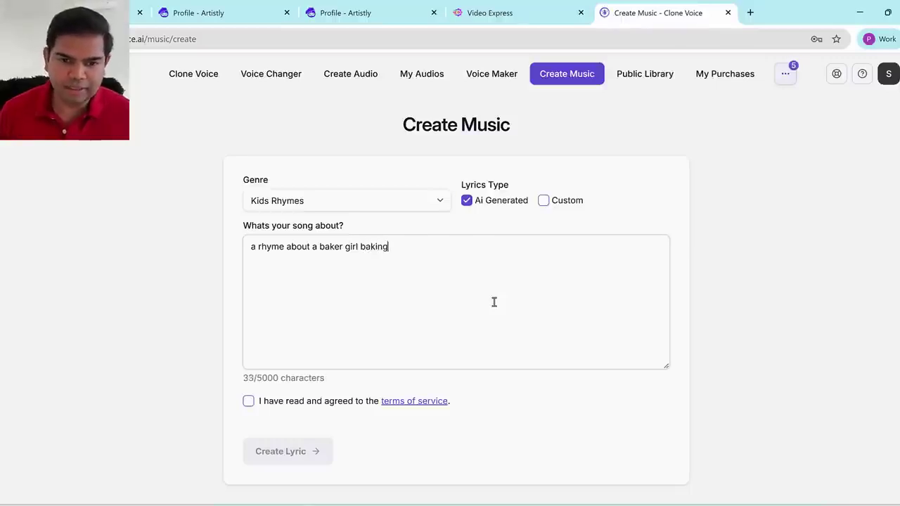
type(" cakes and selli")
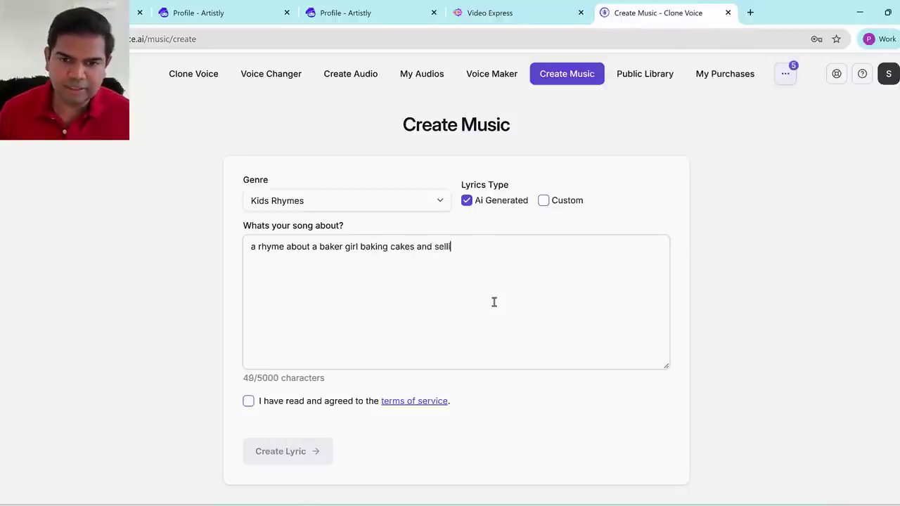
type("ng them in the market")
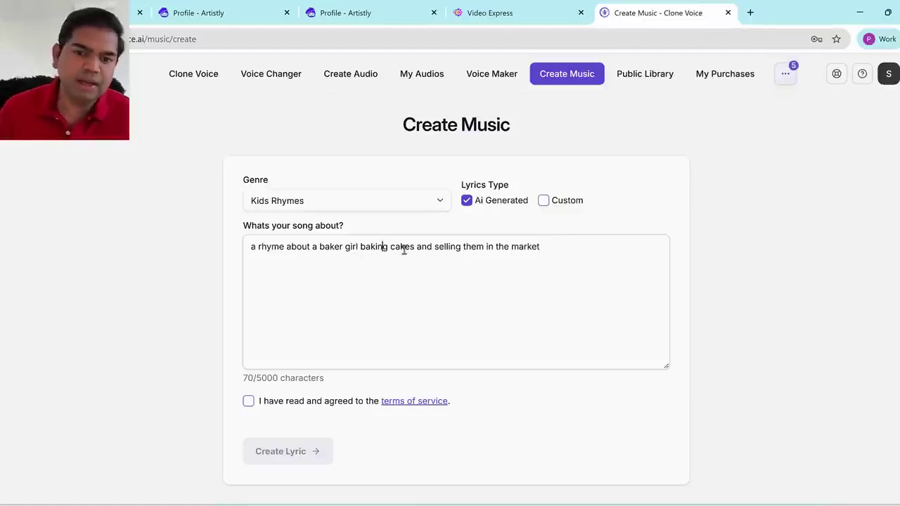
Agree to the terms of service, create the song's lyrics and look through the lyric preview
left_click(248, 402)
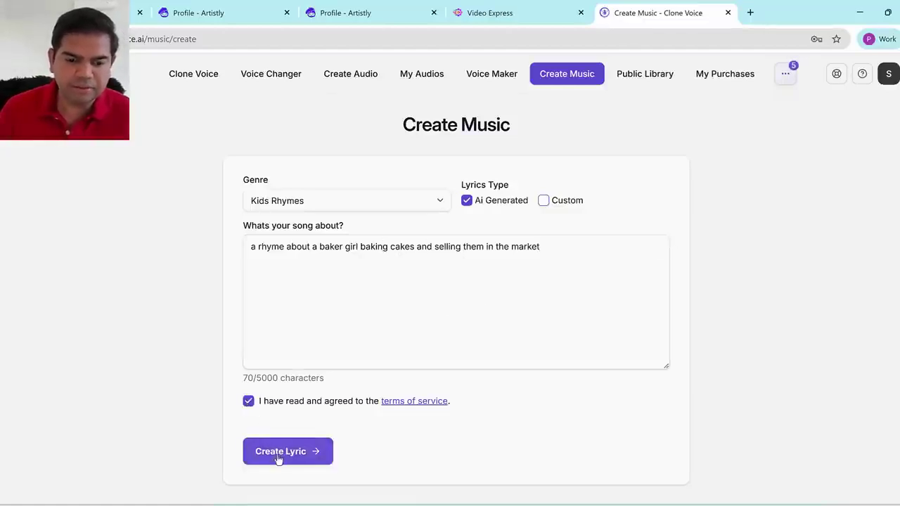
left_click(267, 456)
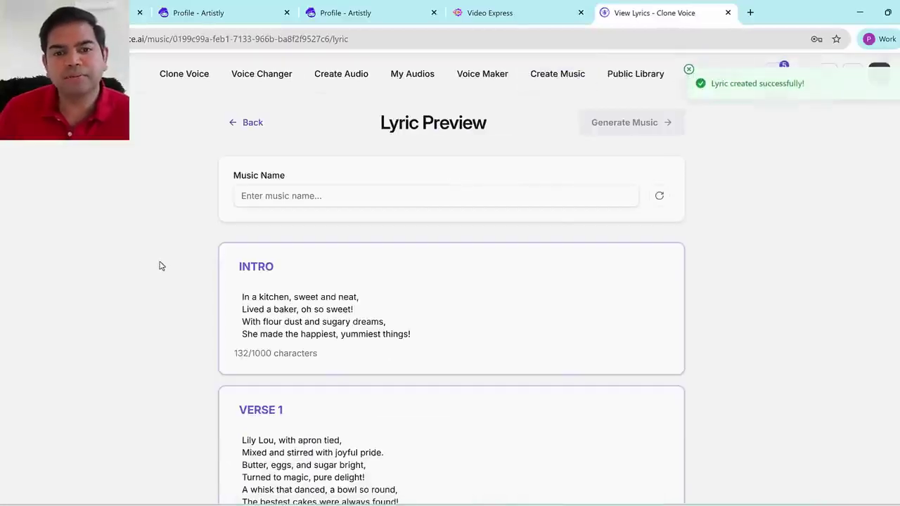
scroll(497, 407, "down", 5)
scroll(488, 382, "up", 5)
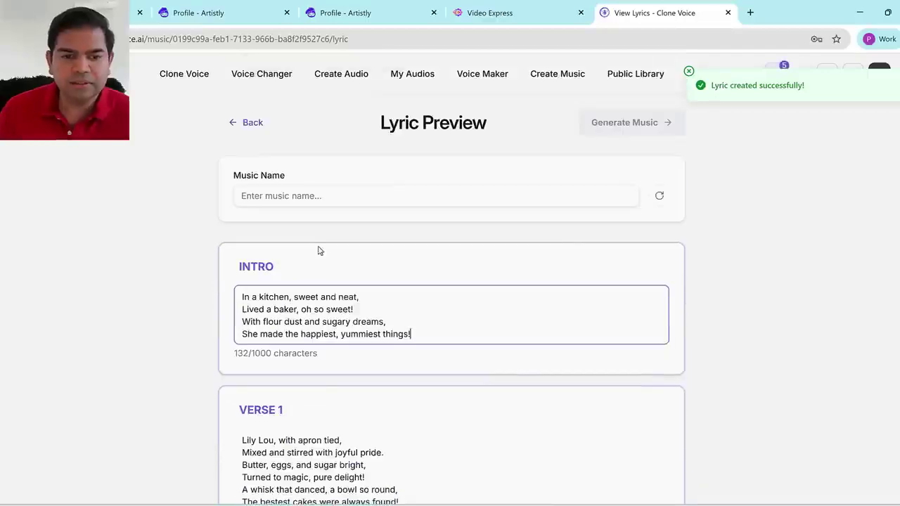
Name the music "baker girl song" and generate it from the previewed lyrics
left_click(318, 198)
type("baker girl song")
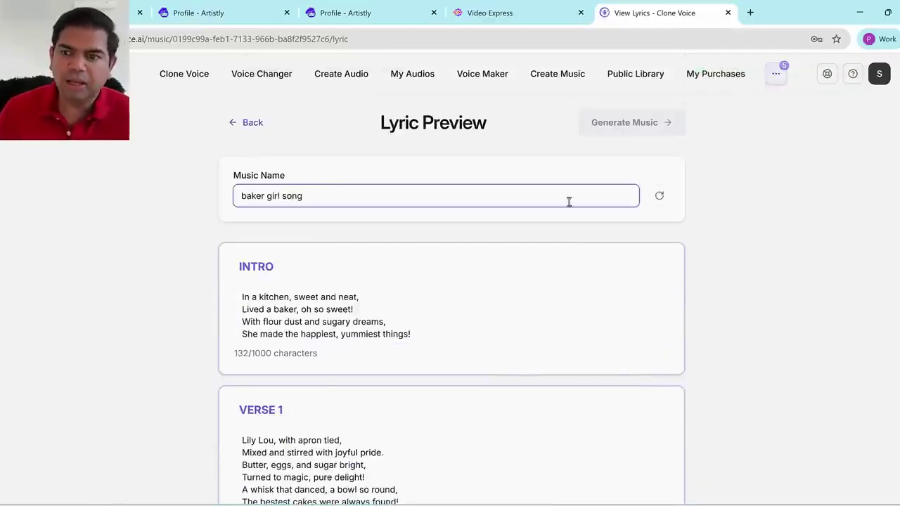
scroll(704, 281, "down", 15)
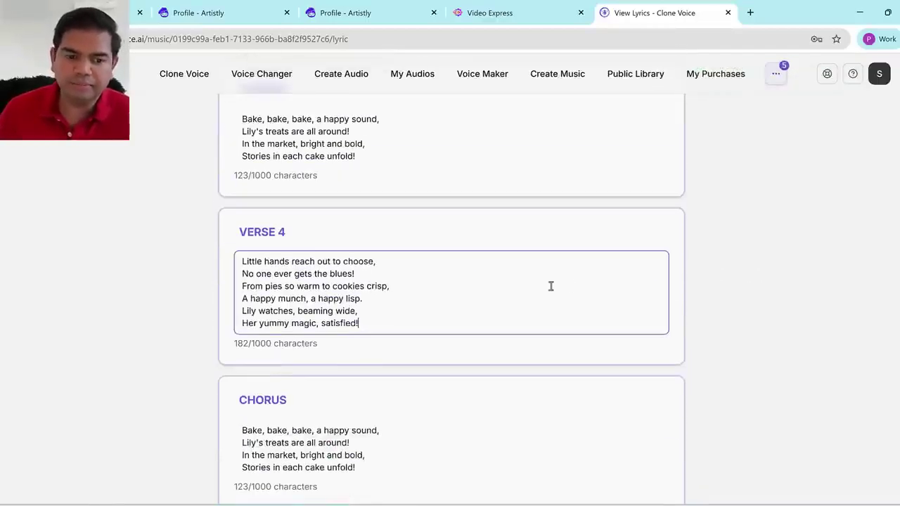
left_click(238, 485)
scroll(665, 456, "up", 15)
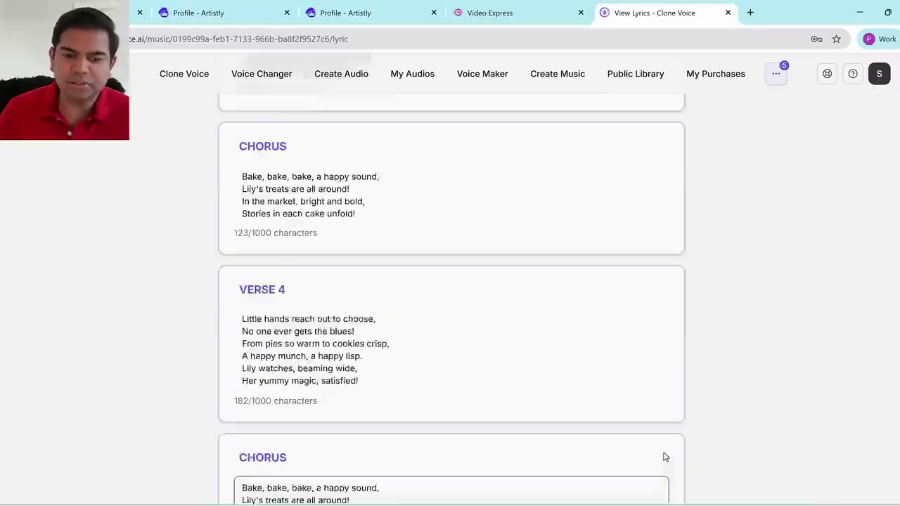
left_click(651, 134)
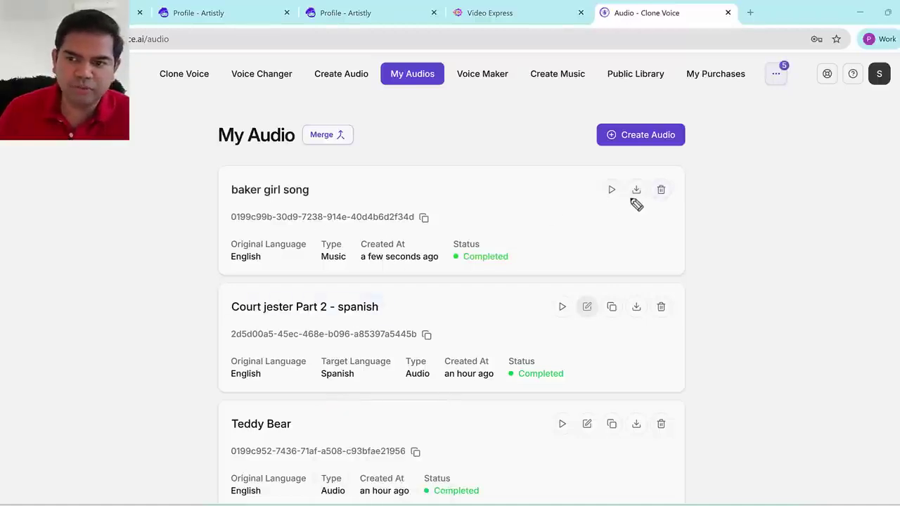
mouse_move(635, 201)
left_mouse_down()
mouse_move(644, 173)
mouse_move(628, 200)
left_mouse_up()
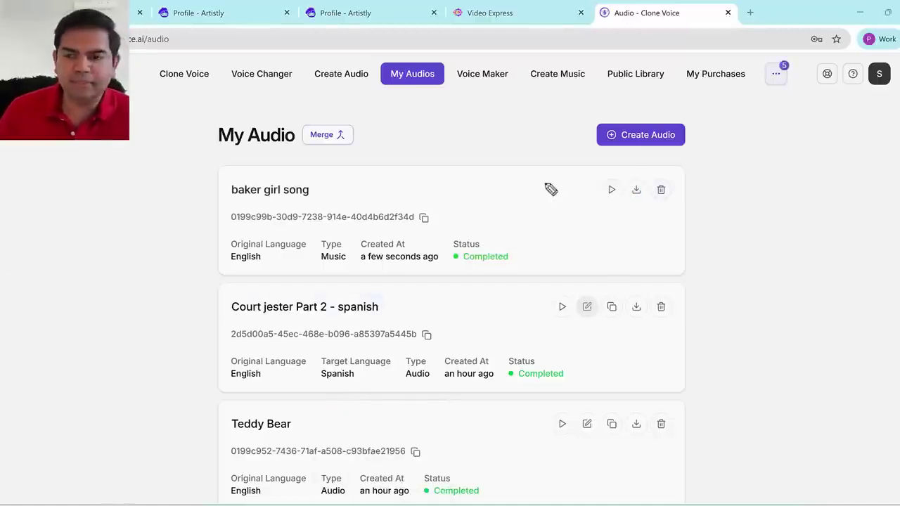
left_click_drag(238, 208, 355, 199)
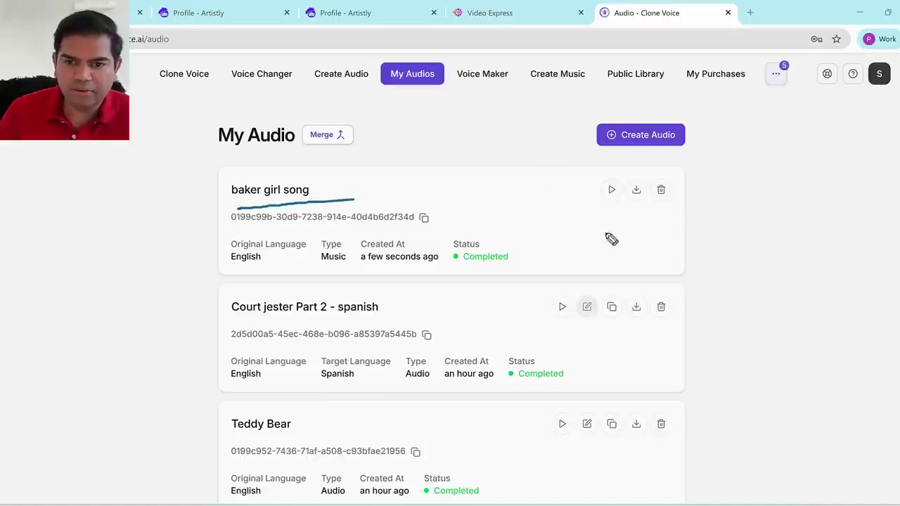
mouse_move(623, 198)
left_mouse_down()
mouse_move(655, 200)
mouse_move(632, 211)
mouse_move(661, 209)
mouse_move(665, 176)
left_mouse_up()
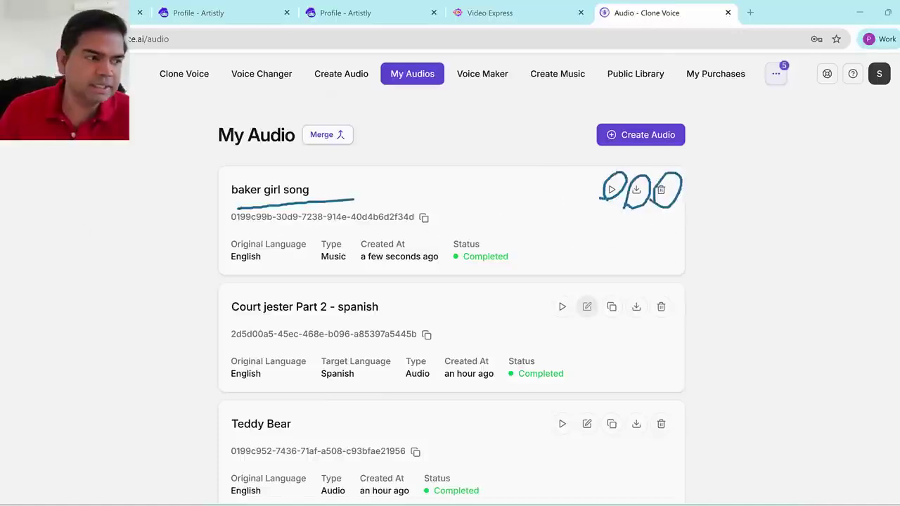
key("Escape")
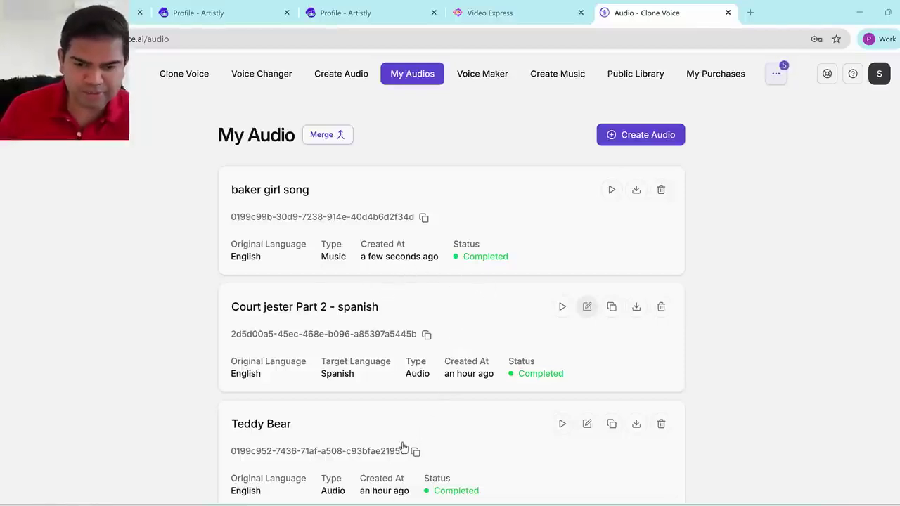
left_click(389, 502)
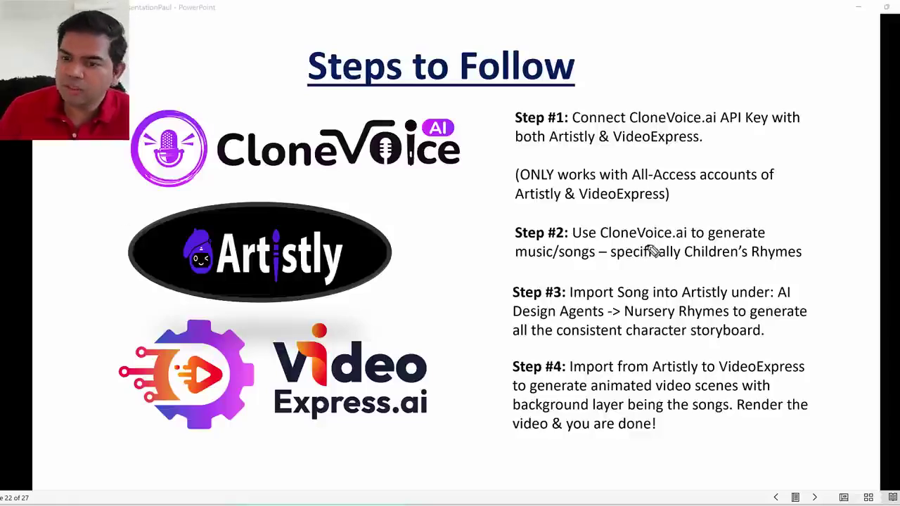
left_click_drag(507, 270, 598, 269)
left_click_drag(670, 271, 805, 271)
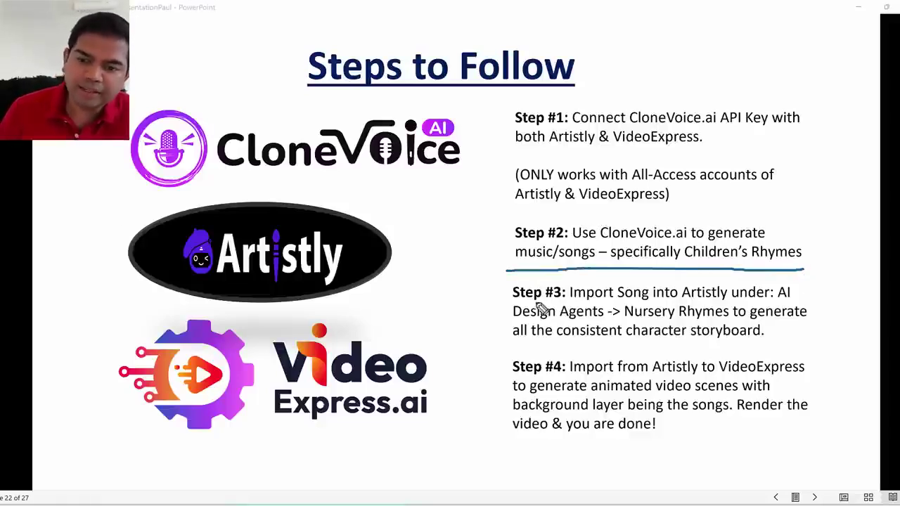
left_click_drag(514, 302, 789, 304)
left_click_drag(514, 321, 797, 323)
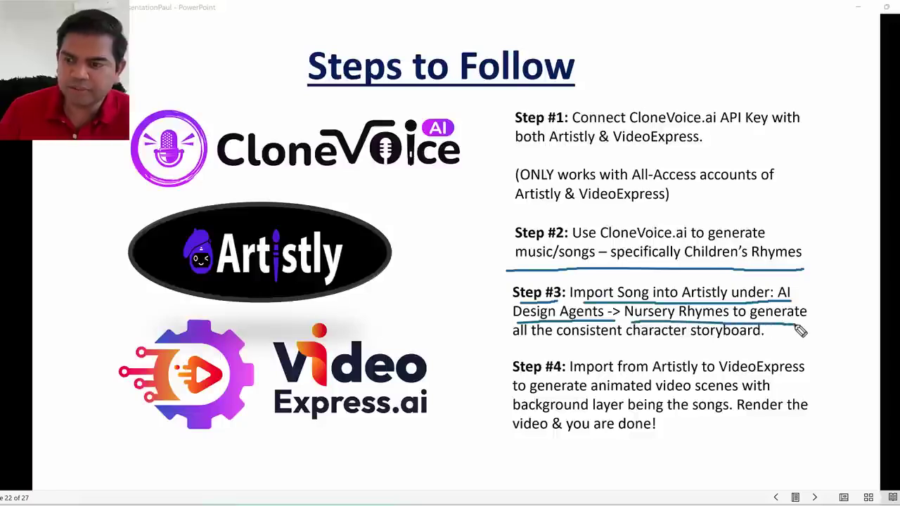
left_click_drag(502, 343, 771, 345)
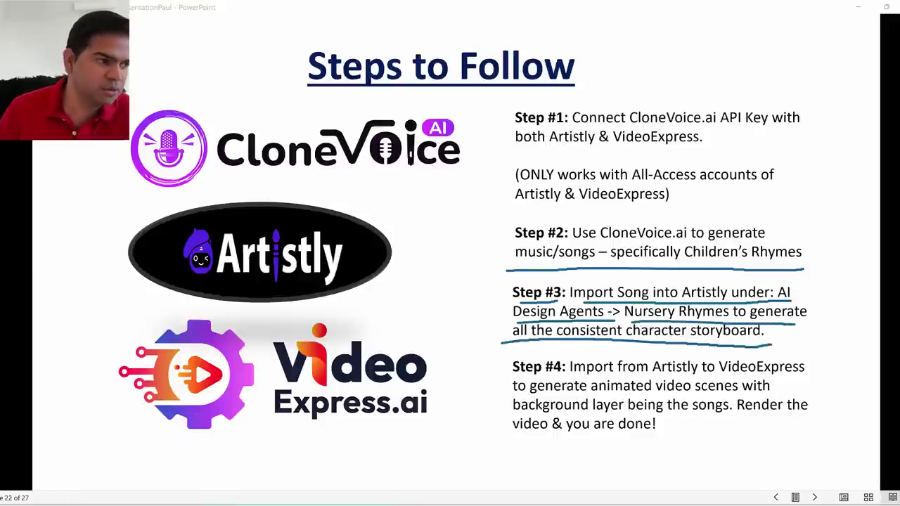
key("e")
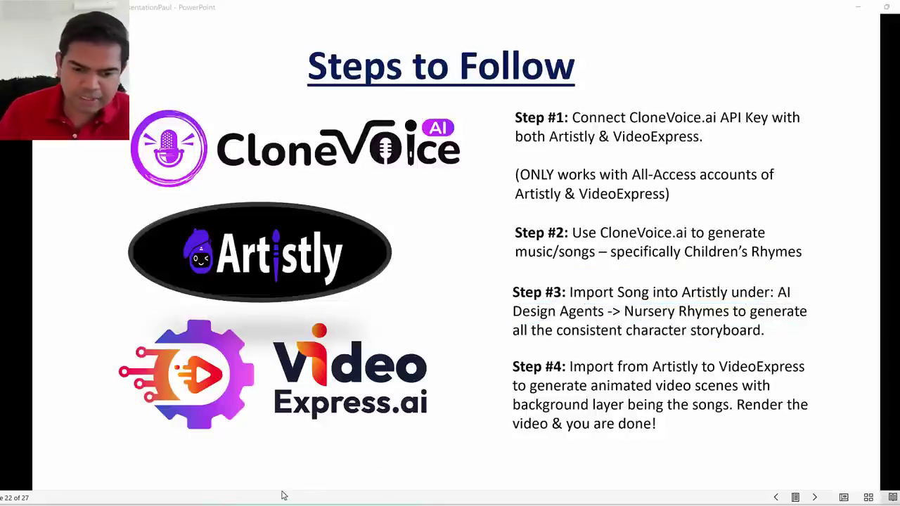
Return to Clone Voice and download the "baker girl song" audio from the audio list
key("alt+Tab")
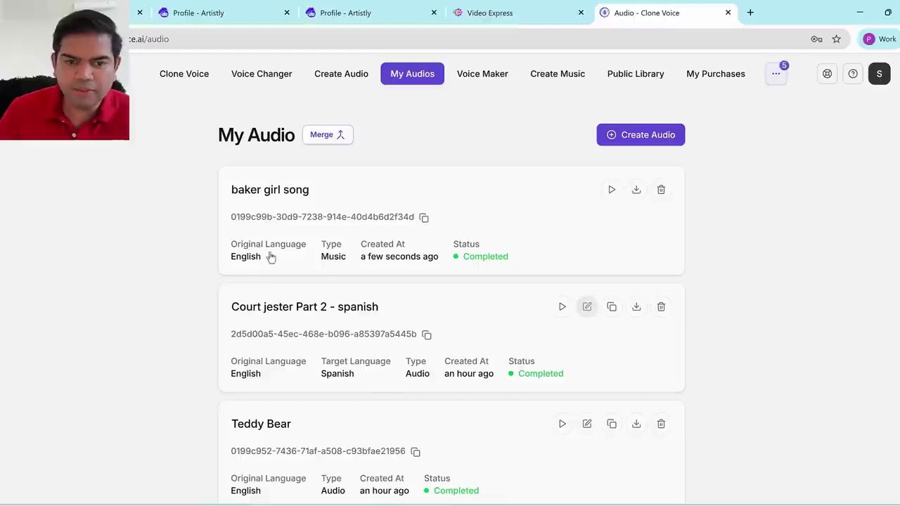
mouse_move(646, 207)
left_mouse_down()
mouse_move(624, 195)
mouse_move(644, 181)
mouse_move(635, 210)
left_mouse_up()
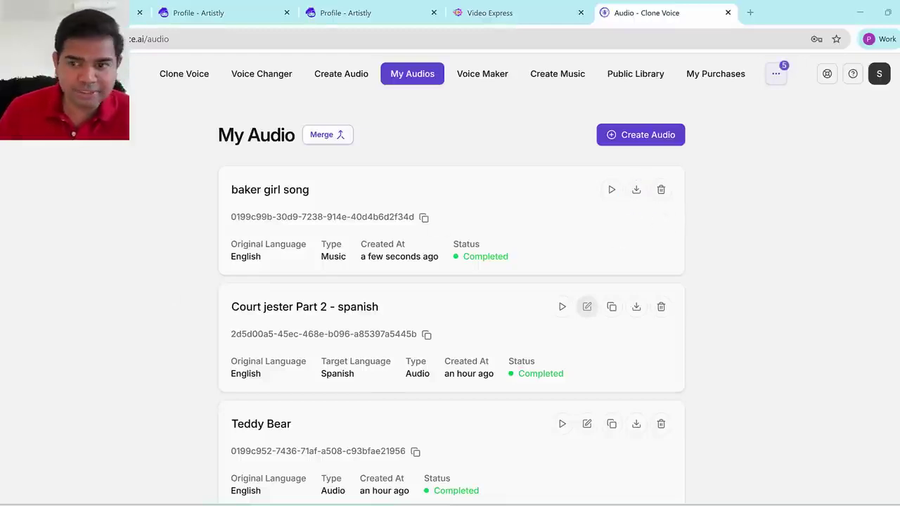
left_click(636, 190)
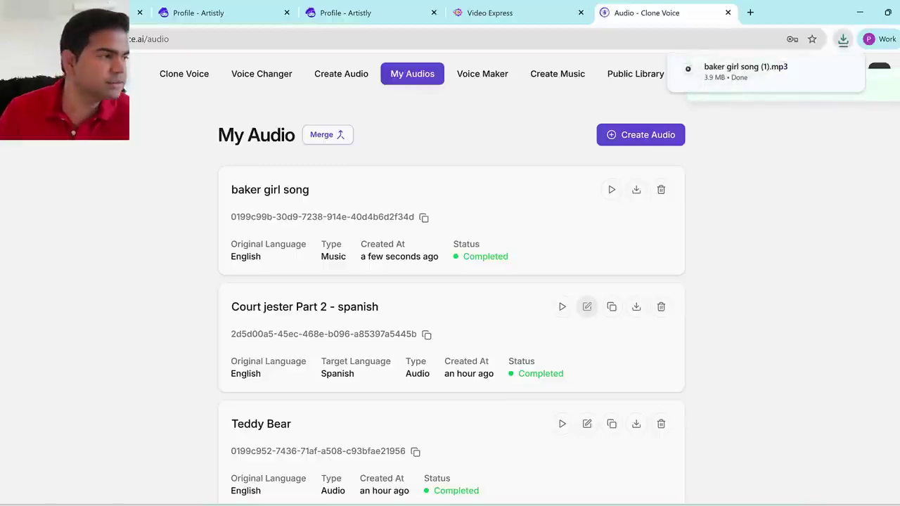
Switch to Artistly's Create Design page and choose the Fast AI Image Designer
key("ctrl+3")
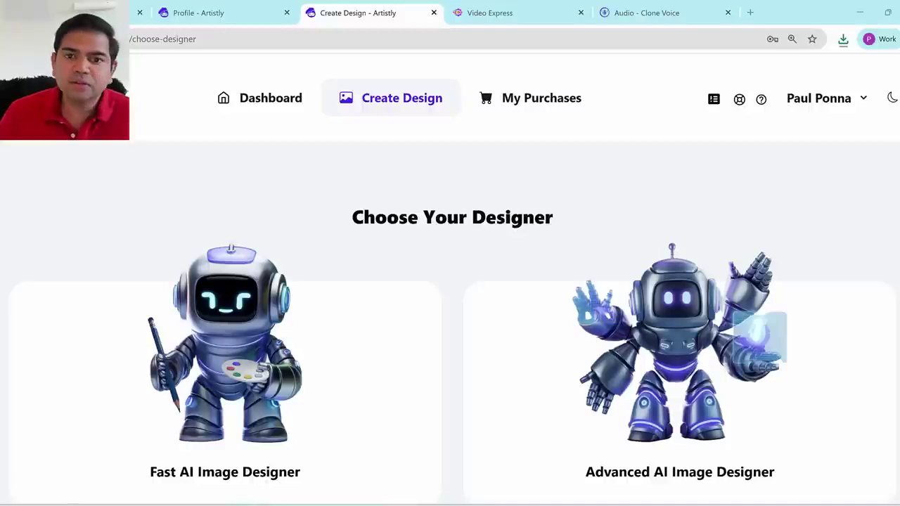
mouse_move(344, 118)
left_mouse_down()
mouse_move(338, 86)
mouse_move(429, 71)
mouse_move(461, 98)
mouse_move(373, 125)
left_mouse_up()
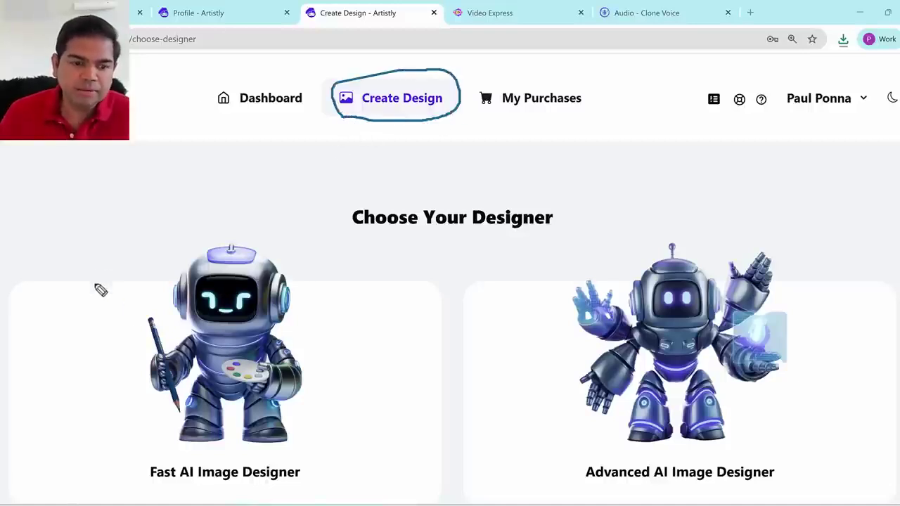
mouse_move(94, 277)
left_mouse_down()
mouse_move(235, 216)
mouse_move(380, 437)
mouse_move(173, 492)
mouse_move(99, 253)
mouse_move(112, 232)
left_mouse_up()
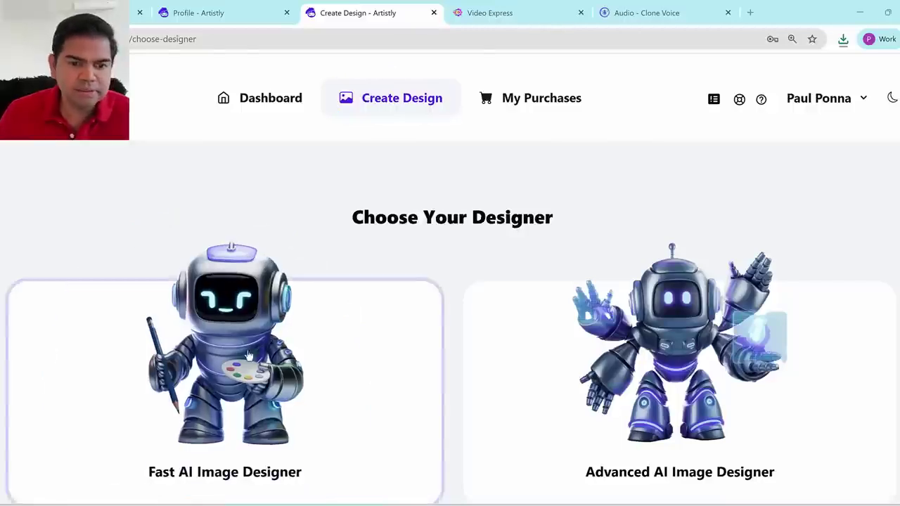
left_click(394, 302)
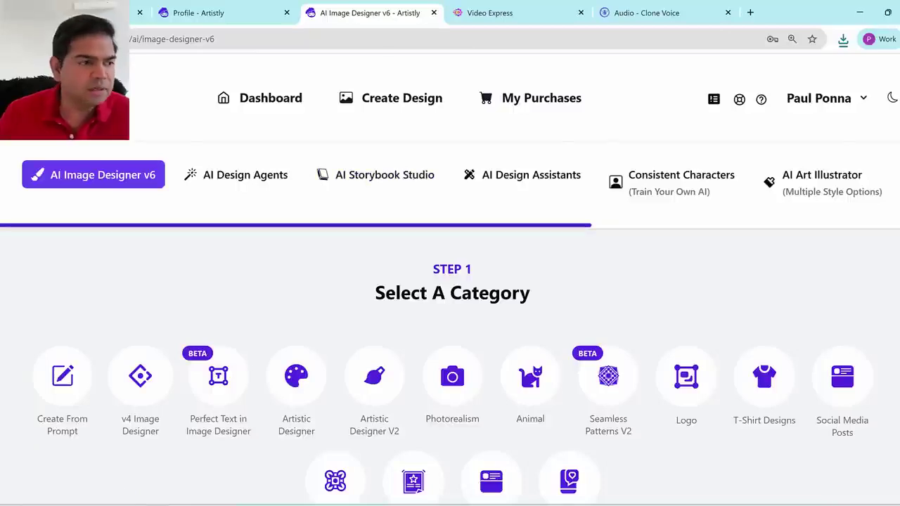
Open AI Design Agents and choose the Nursery Rhymes category
mouse_move(218, 193)
left_mouse_down()
mouse_move(168, 194)
mouse_move(168, 153)
mouse_move(284, 150)
mouse_move(300, 196)
mouse_move(208, 200)
left_mouse_up()
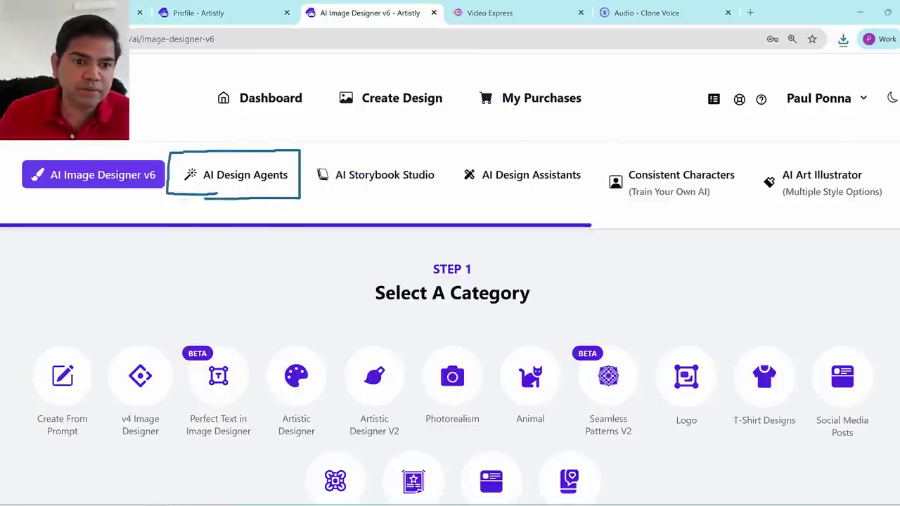
key("Escape")
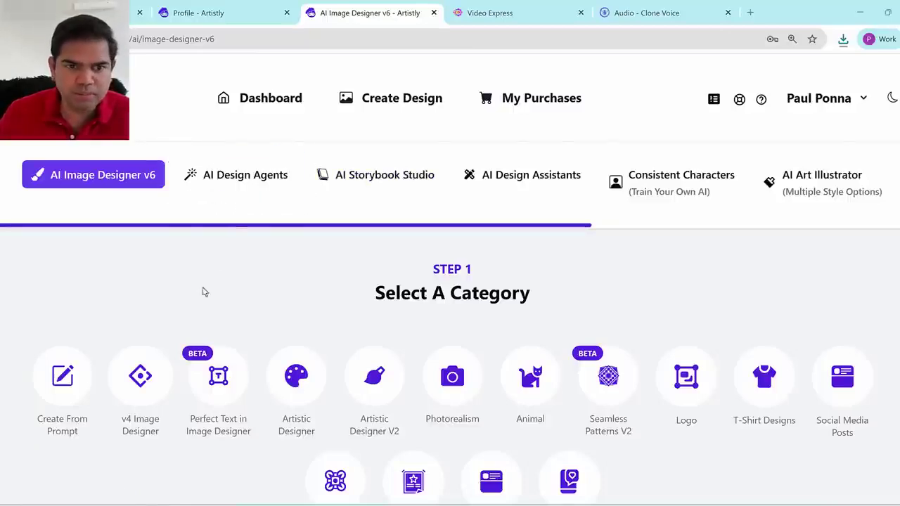
left_click(260, 182)
scroll(329, 234, "right", 5)
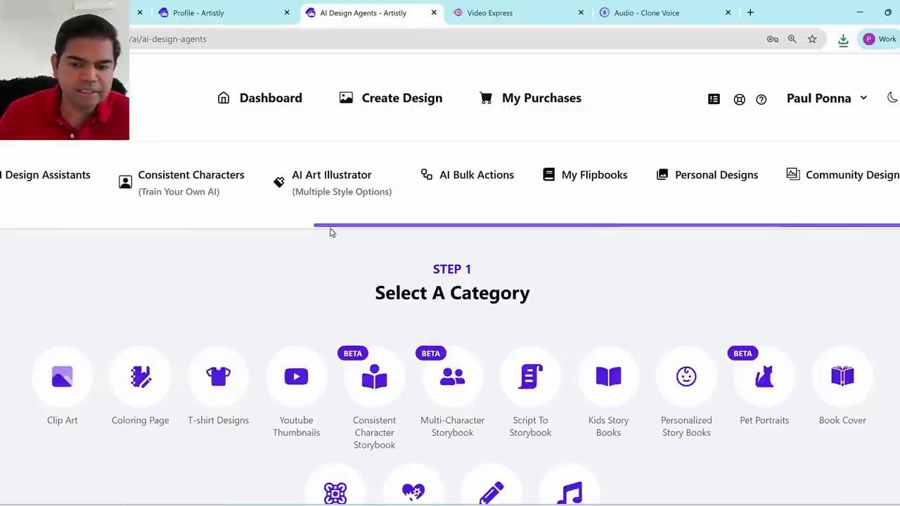
scroll(551, 305, "down", 3)
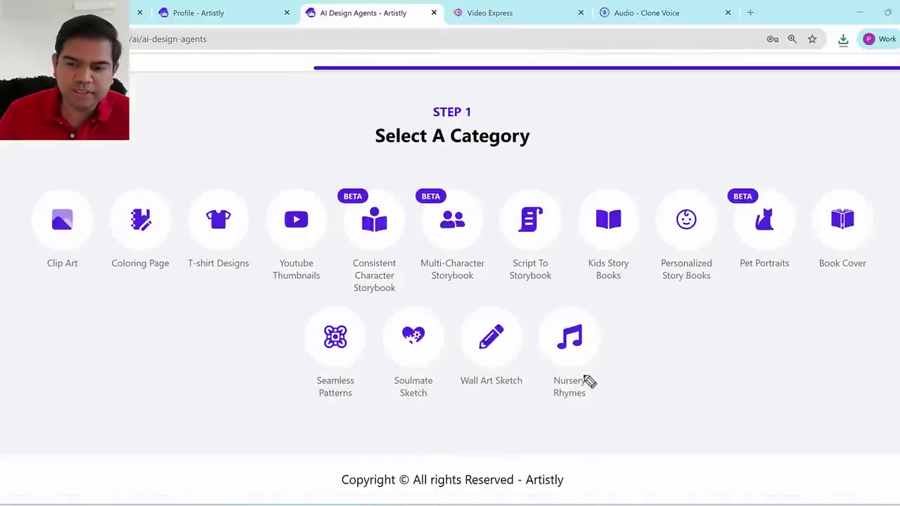
mouse_move(550, 412)
left_mouse_down()
mouse_move(545, 334)
mouse_move(586, 306)
mouse_move(621, 355)
mouse_move(585, 408)
mouse_move(534, 409)
left_mouse_up()
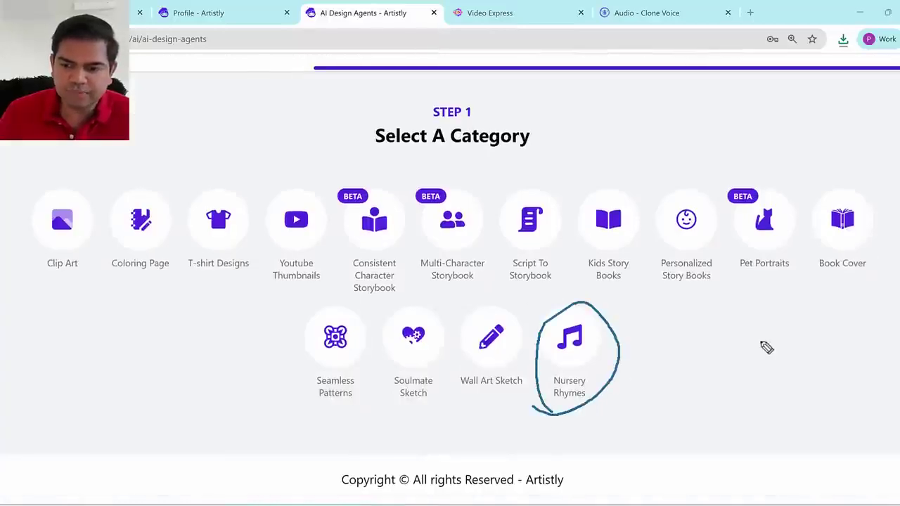
mouse_move(766, 339)
left_mouse_down()
mouse_move(644, 358)
mouse_move(654, 344)
mouse_move(661, 372)
left_mouse_up()
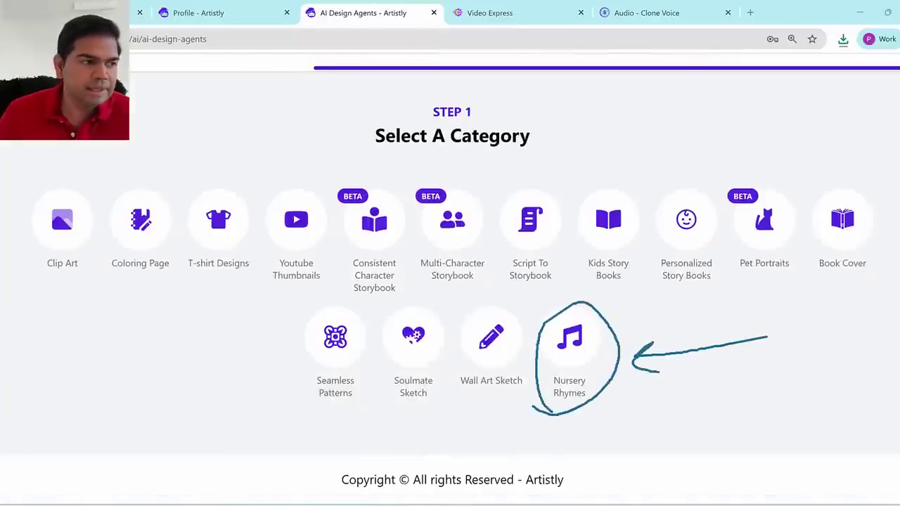
left_click(569, 337)
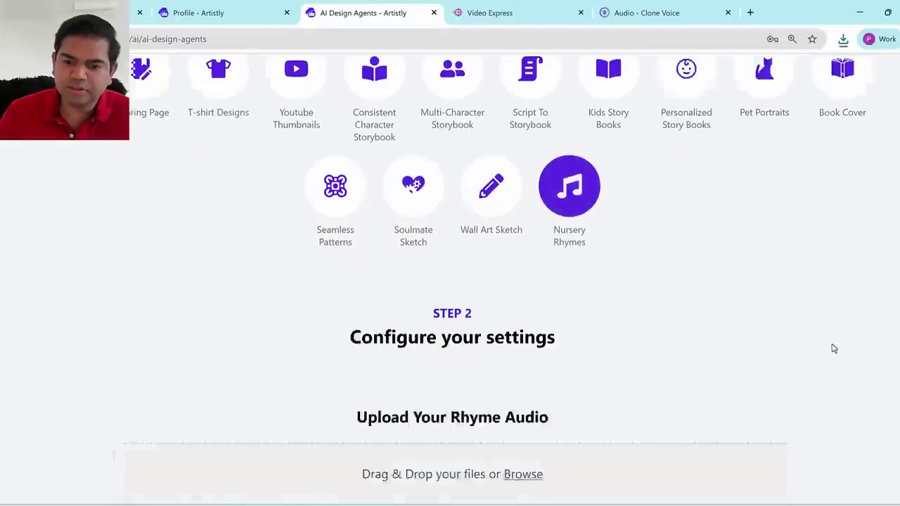
Download the "baker girl song" audio in Clone Voice, and upload "baker girl song final.mp3" as the rhyme audio in Artistly
left_click_drag(349, 90, 526, 147)
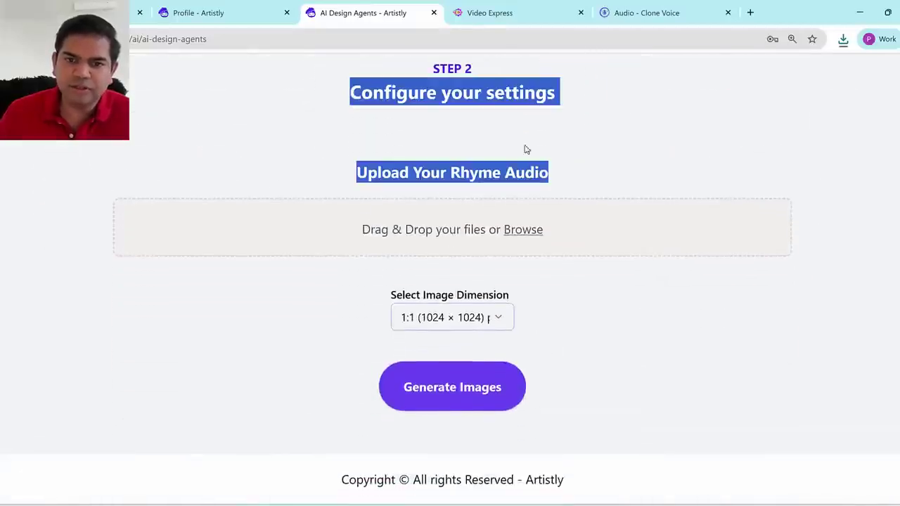
left_click_drag(354, 175, 557, 176)
left_click(583, 172)
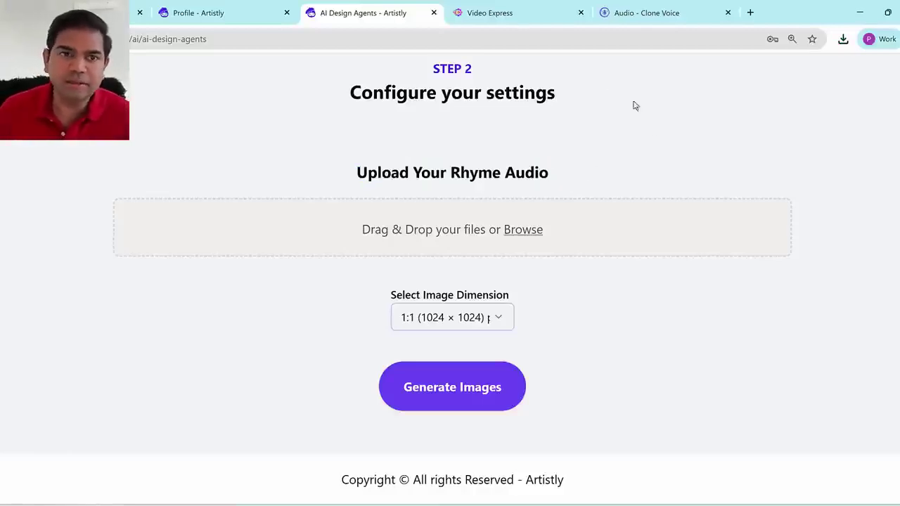
left_click(626, 14)
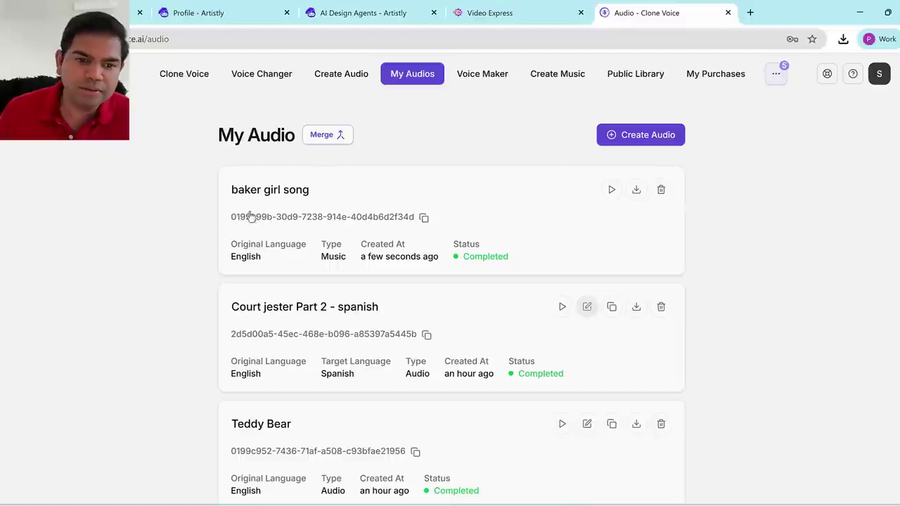
left_click_drag(230, 189, 502, 247)
left_click(636, 190)
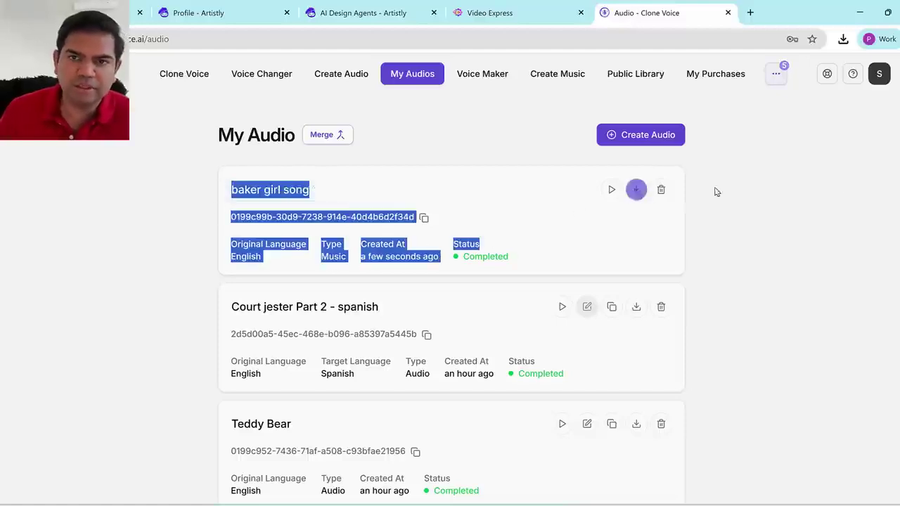
left_click(372, 19)
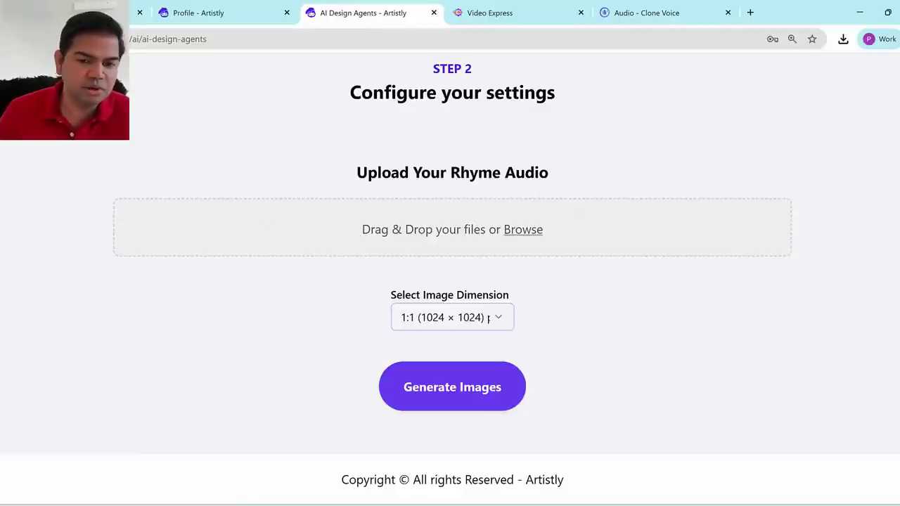
left_click_drag(4, 232, 133, 228)
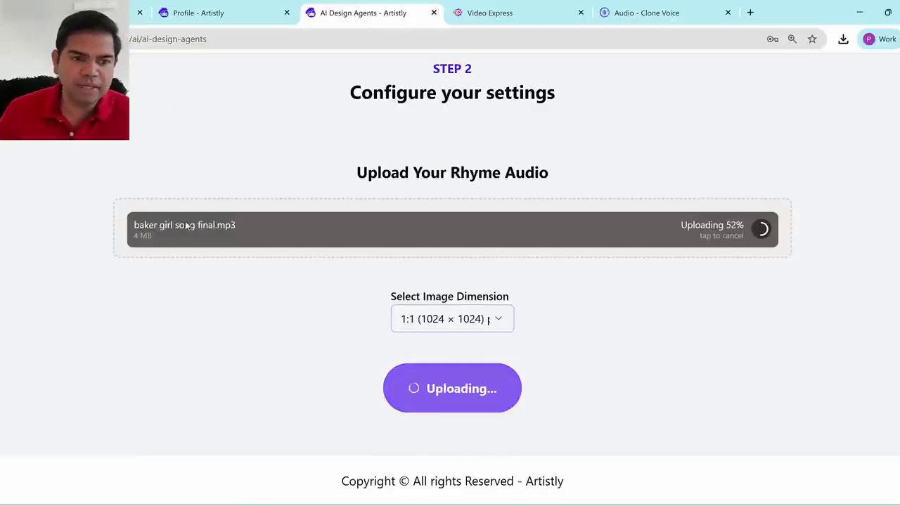
Set the image dimension to 16:9 (1344 × 768) px and generate the images
left_click(454, 318)
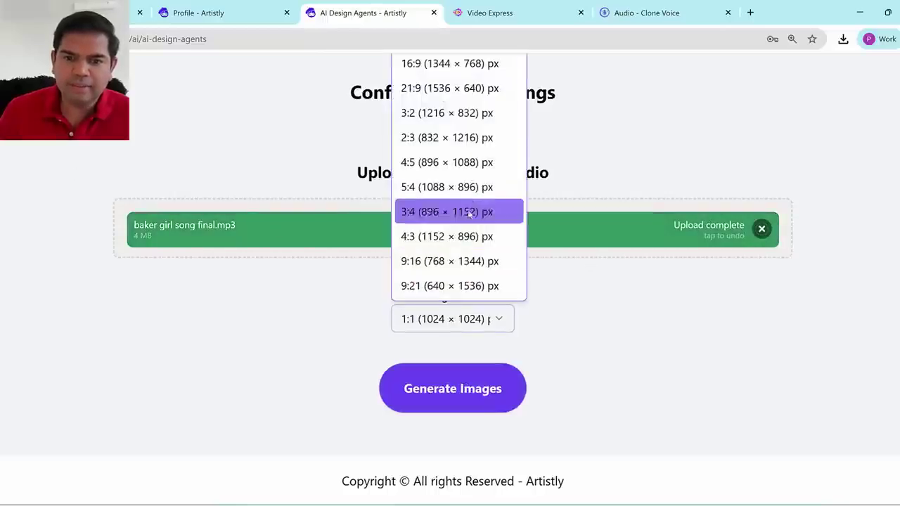
left_click(454, 65)
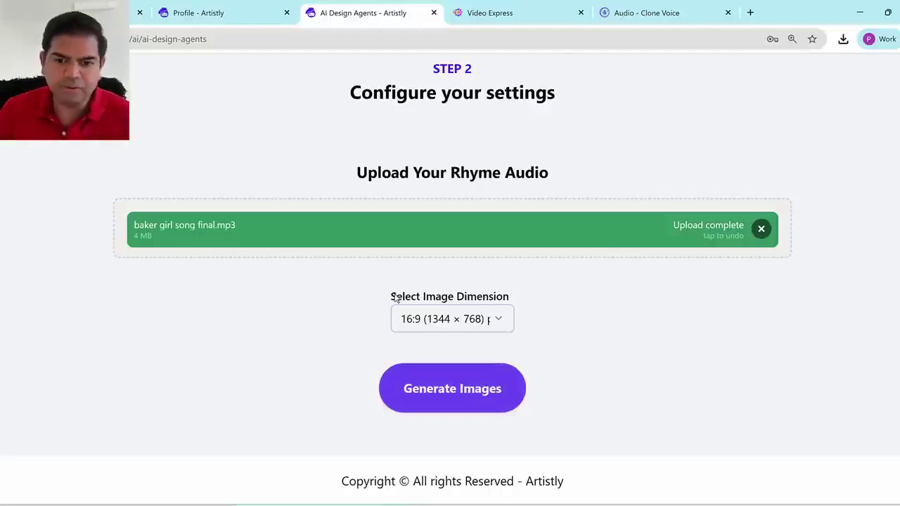
left_click(468, 320)
left_click(668, 313)
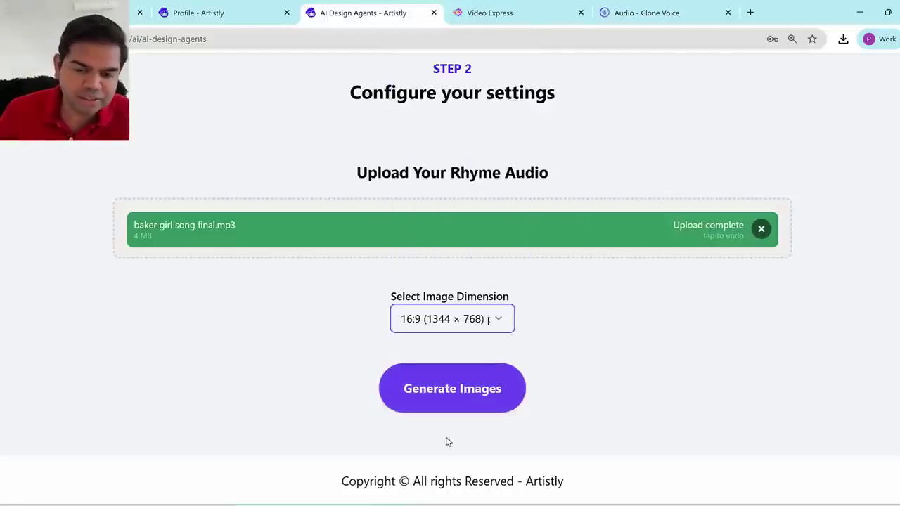
left_click(481, 399)
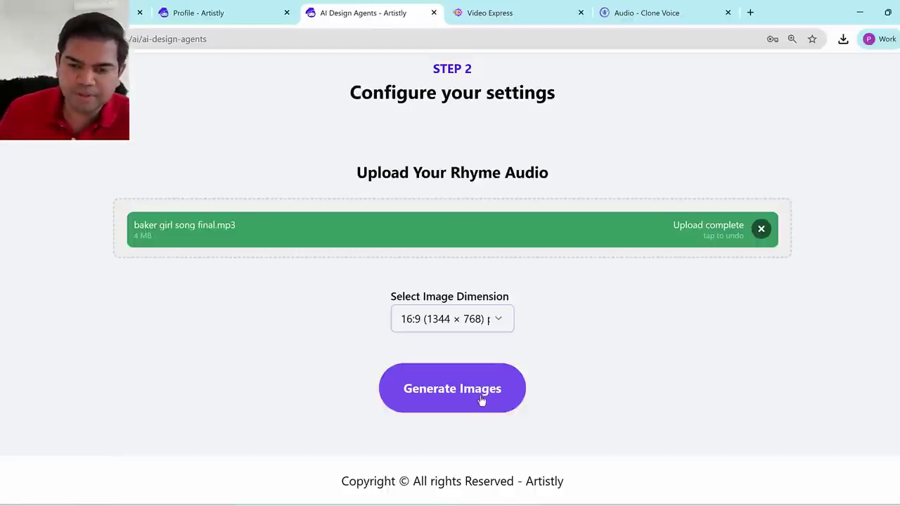
left_click(480, 399)
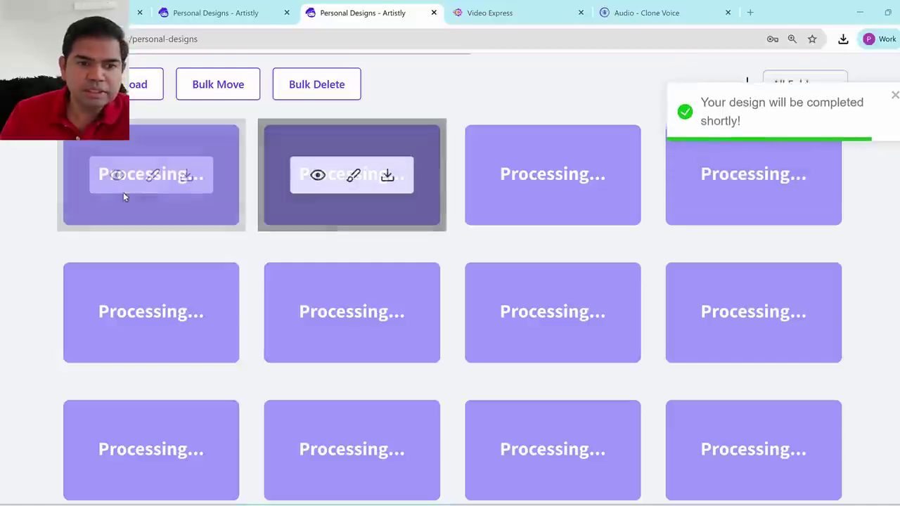
Look past the processing designs to the finished baby swimming images and examine the first one's tool, scene and style details
scroll(723, 324, "down", 2)
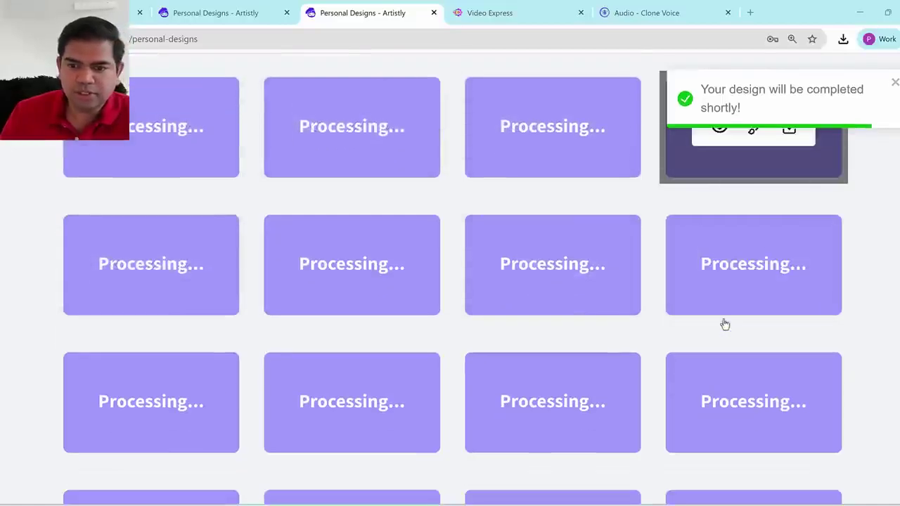
scroll(407, 354, "down", 4)
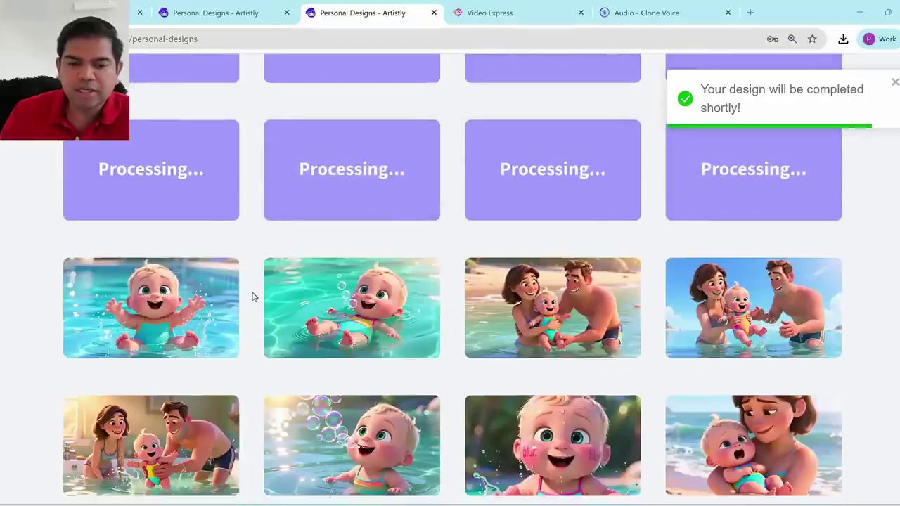
scroll(100, 201, "down", 4)
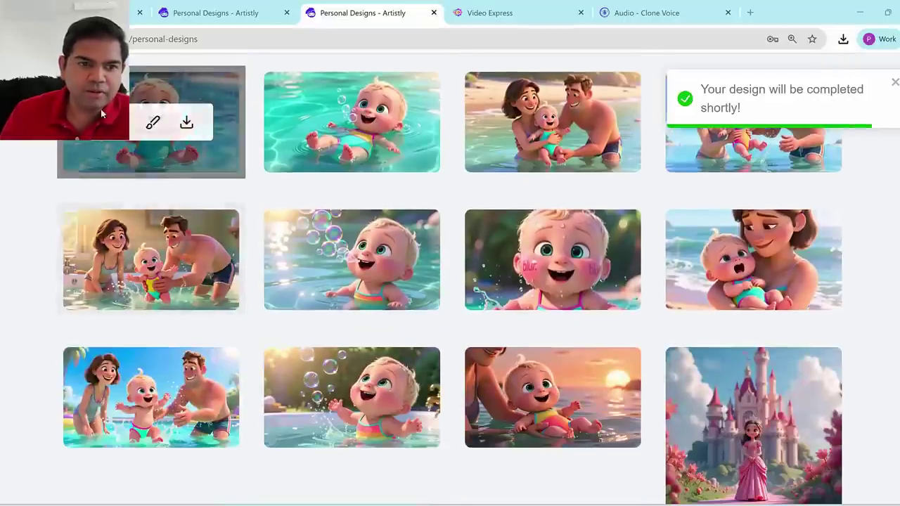
left_click(119, 130)
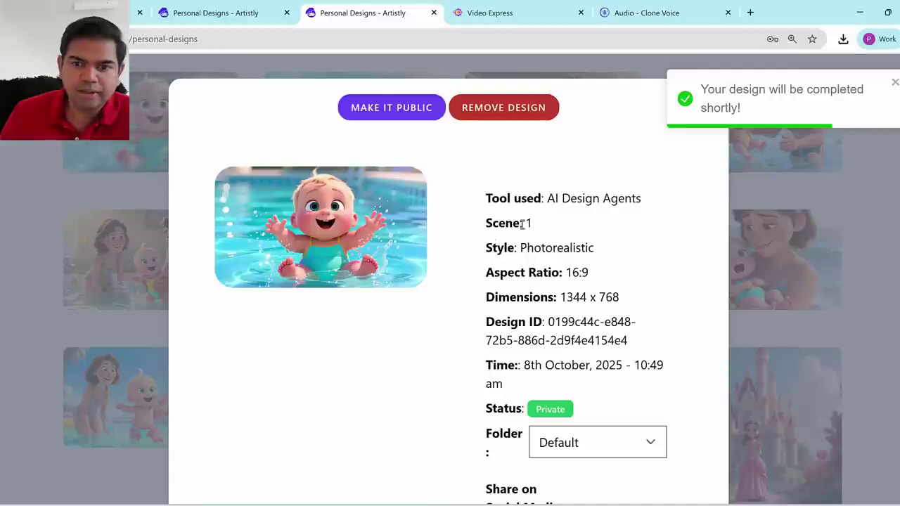
left_click(895, 83)
left_click_drag(492, 200, 653, 209)
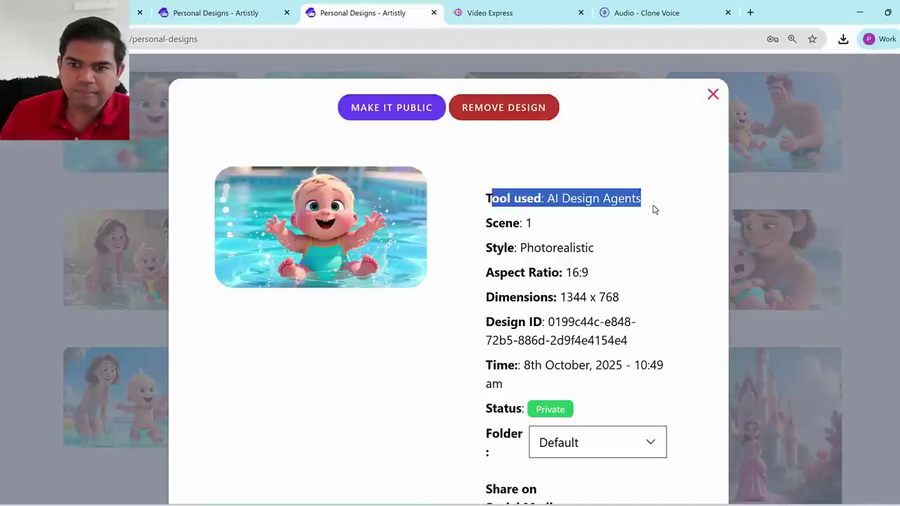
left_click(581, 211)
left_click_drag(560, 197, 643, 227)
left_click(578, 234)
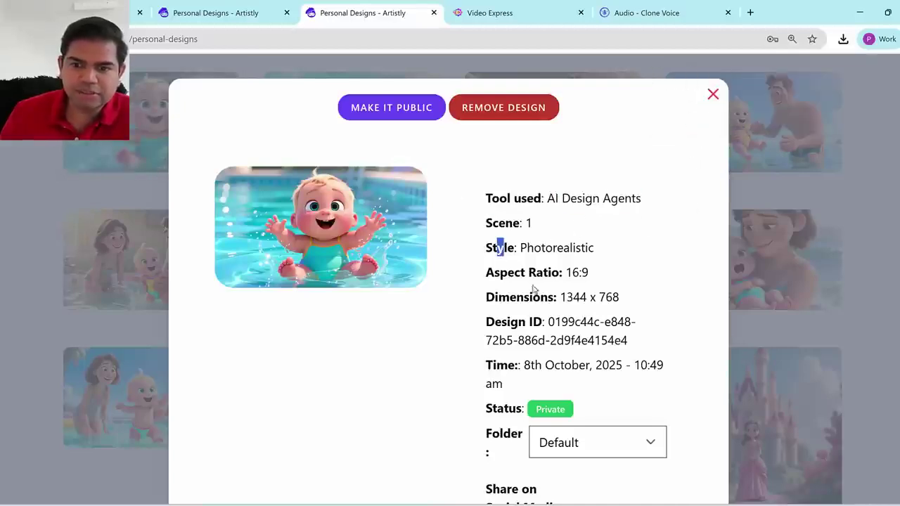
left_click(712, 94)
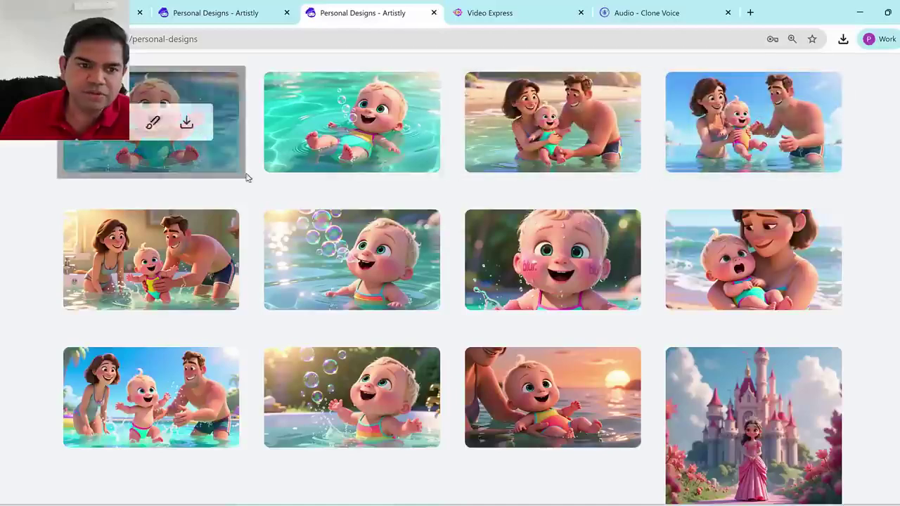
Check the scene numbers in the details of the other three baby swimming designs in the same row
left_click(318, 124)
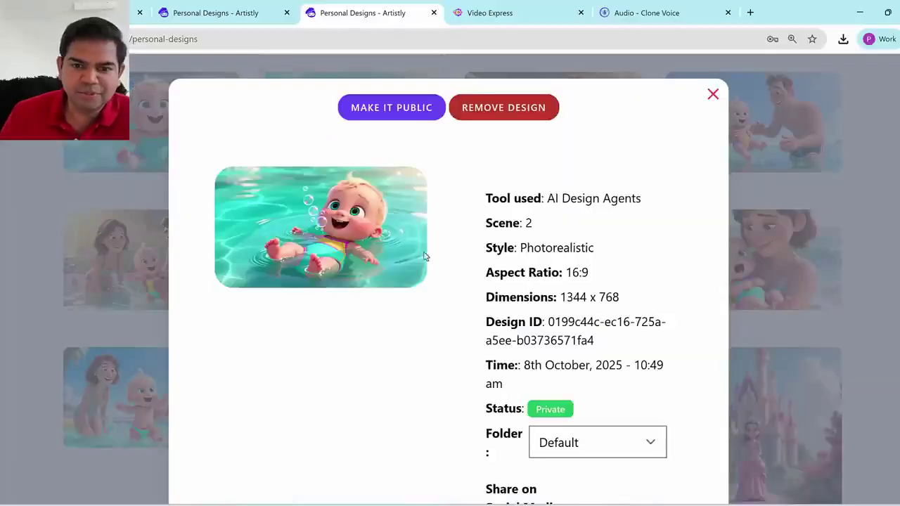
left_click(713, 93)
left_click(519, 120)
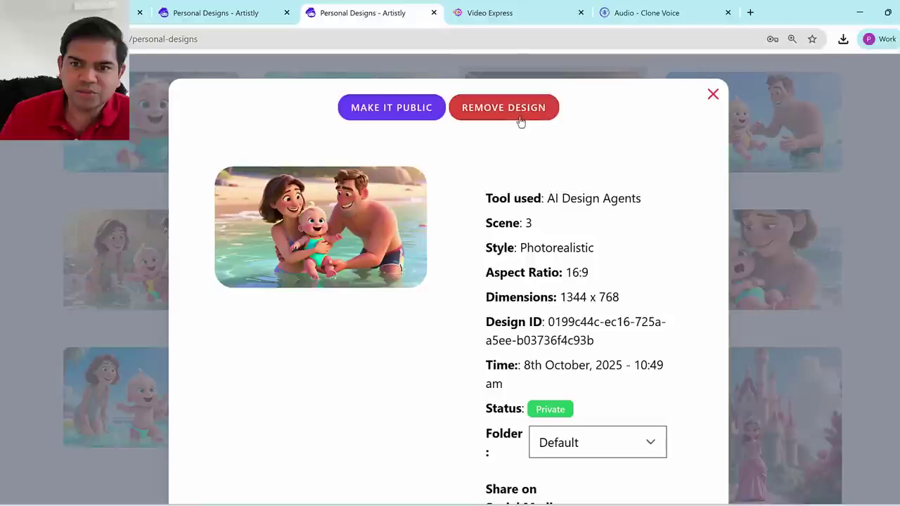
left_click(712, 94)
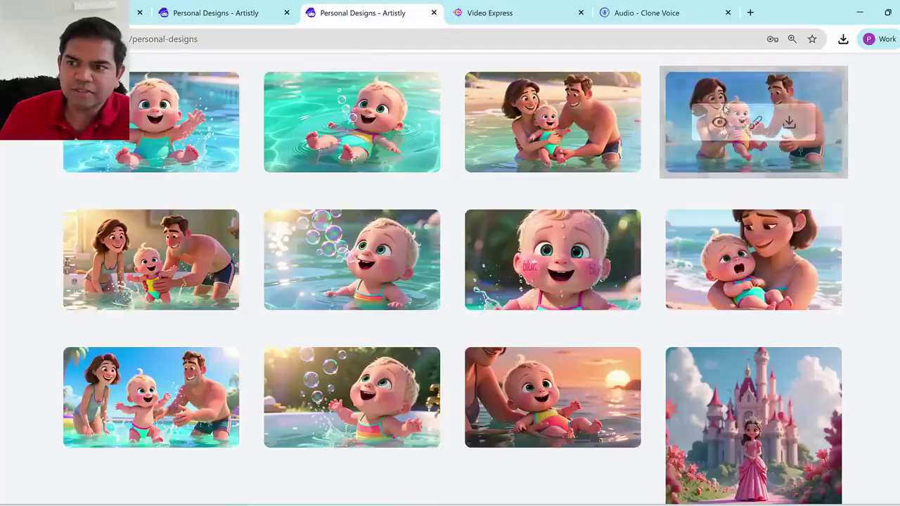
left_click(720, 121)
left_click_drag(486, 223, 527, 224)
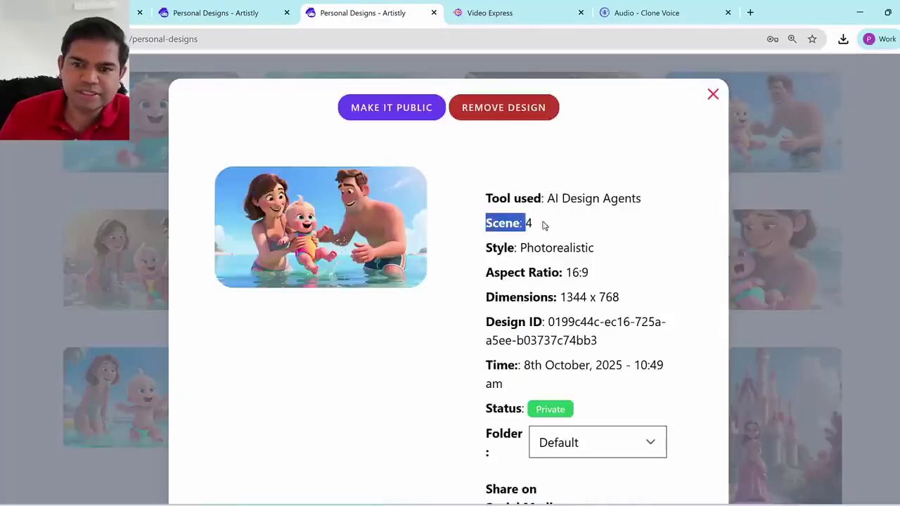
left_click(713, 95)
Check the scene numbers of the four baby swimming designs in the following row, closing each one's details
left_click(118, 258)
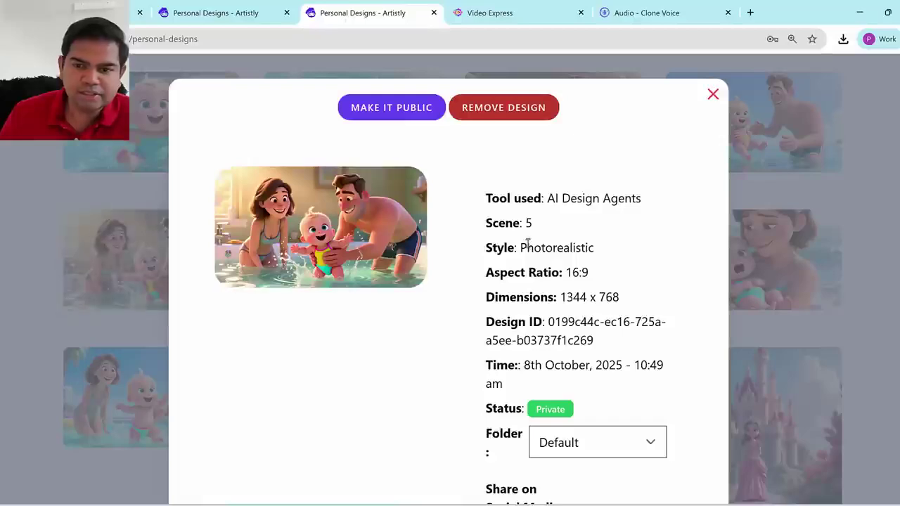
left_click(711, 95)
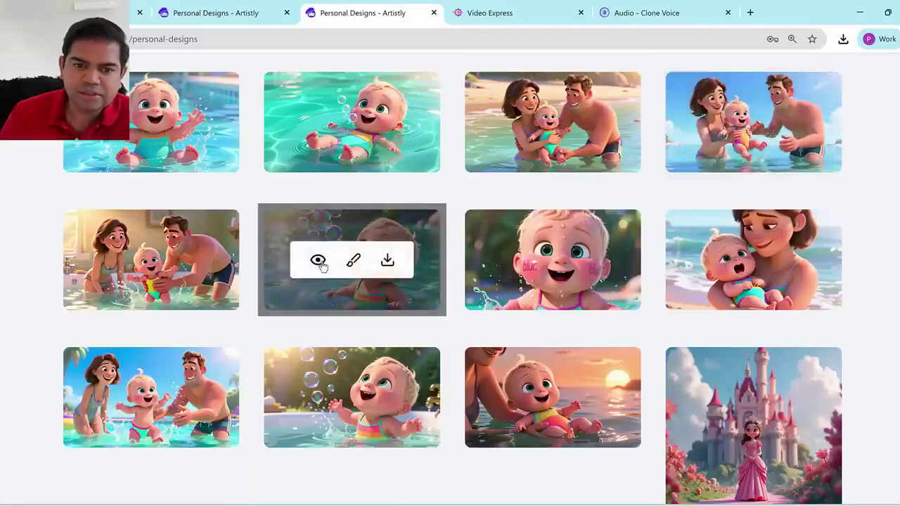
left_click(317, 259)
left_click(713, 95)
left_click(519, 259)
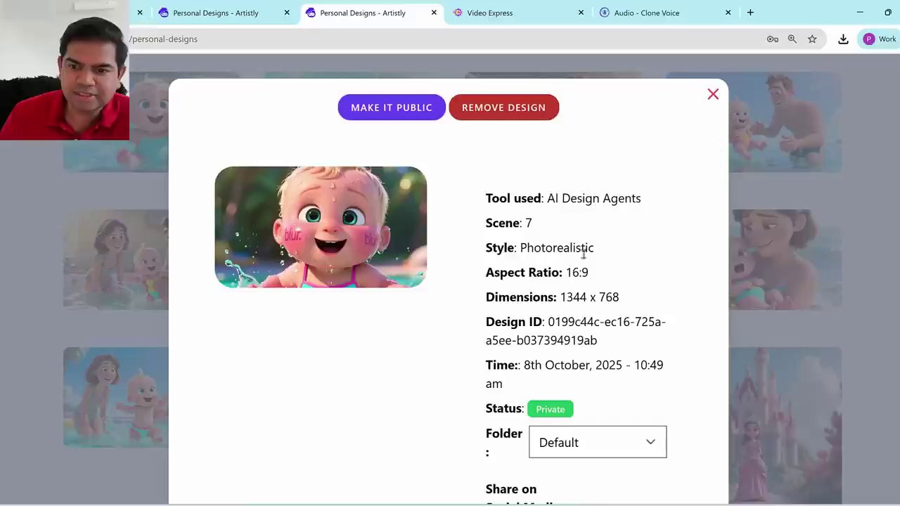
left_click(712, 96)
left_click(718, 259)
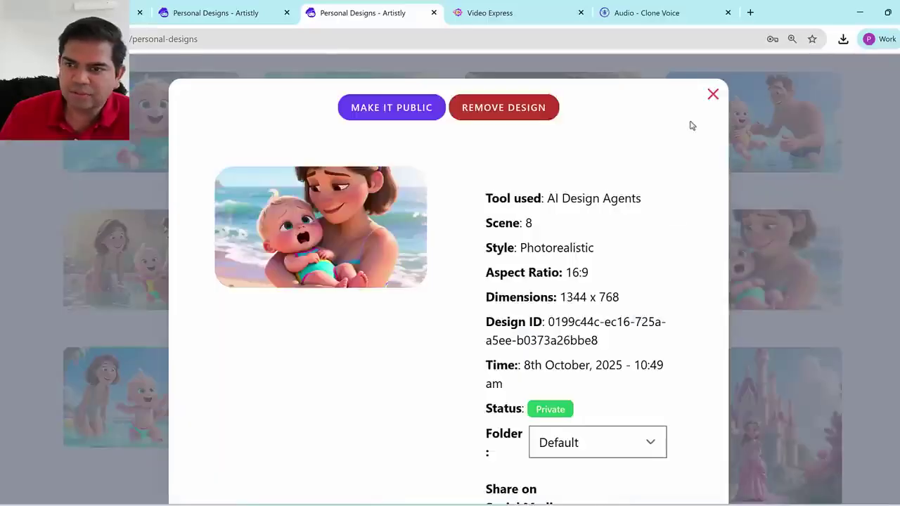
left_click(711, 96)
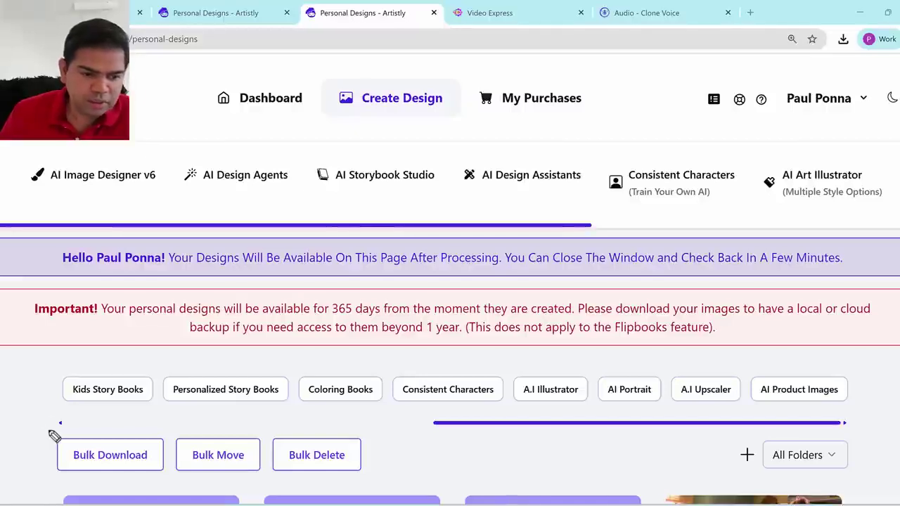
mouse_move(49, 430)
left_mouse_down()
mouse_move(168, 428)
mouse_move(177, 481)
mouse_move(37, 457)
left_mouse_up()
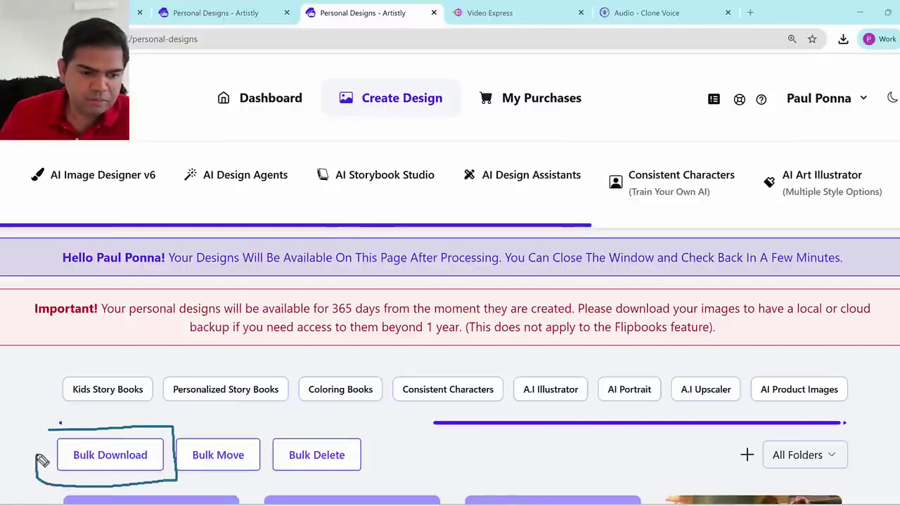
Turn on bulk download for the personal designs and select the three rows holding the finished baby swimming images
left_click(92, 457)
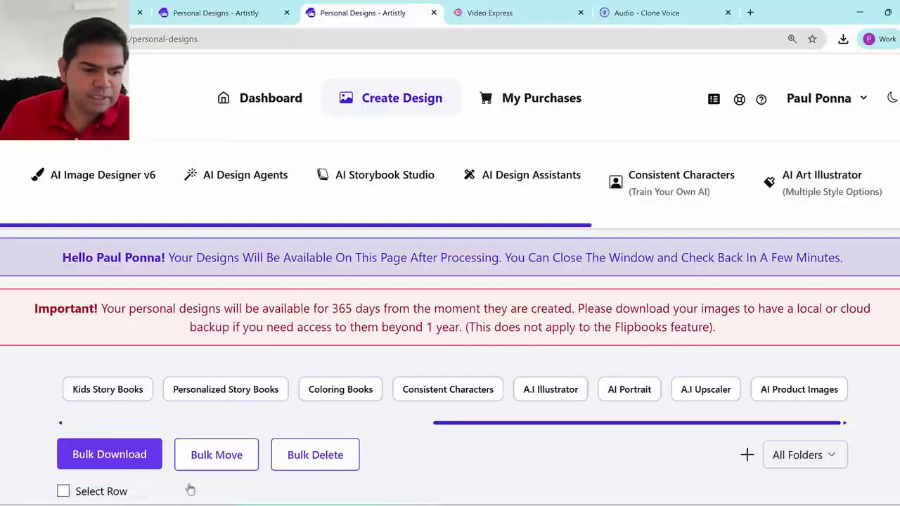
scroll(14, 362, "down", 10)
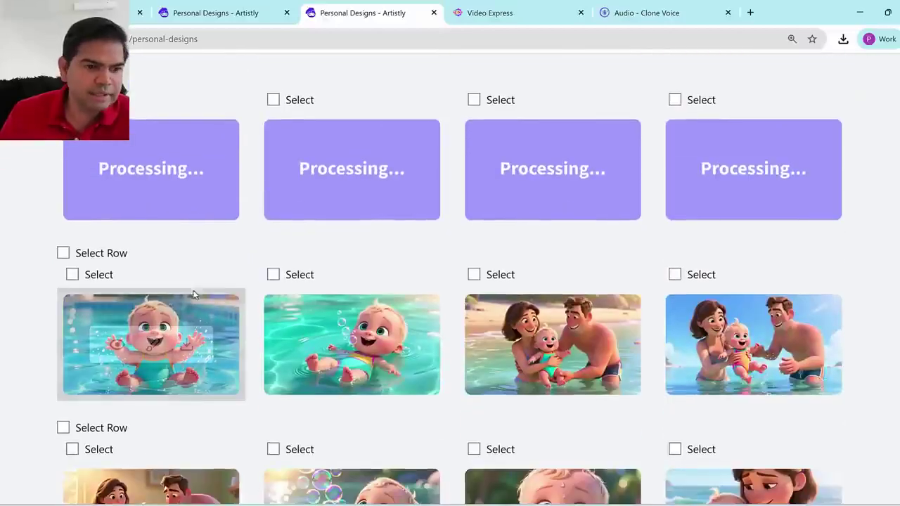
left_click(63, 252)
left_click(63, 428)
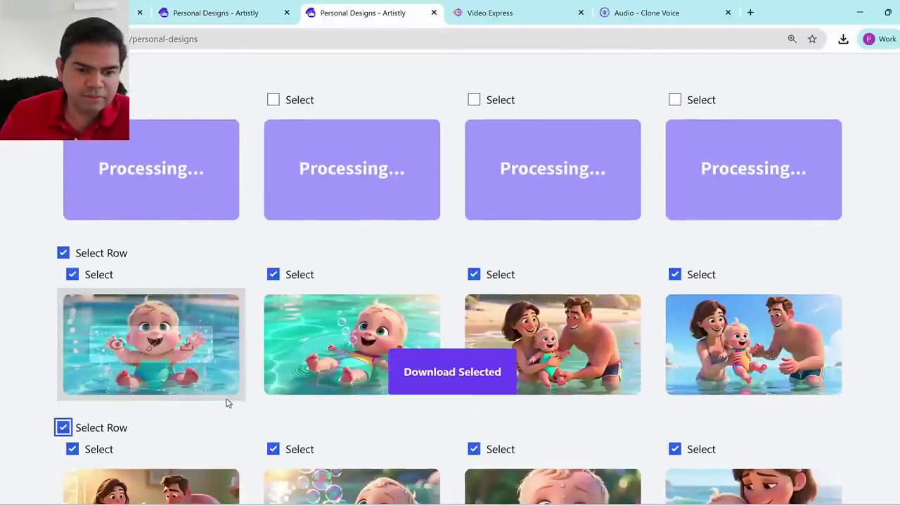
scroll(220, 402, "down", 3)
left_click(63, 416)
scroll(236, 396, "down", 2)
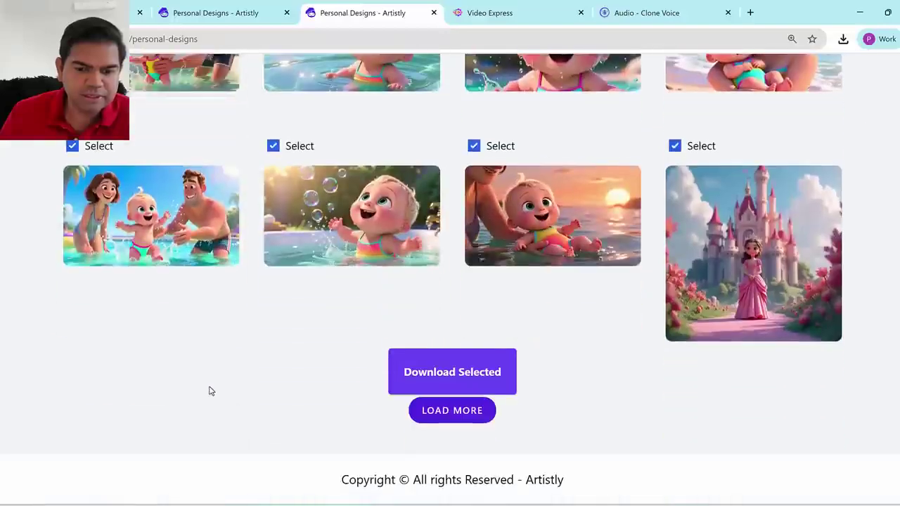
left_click(466, 416)
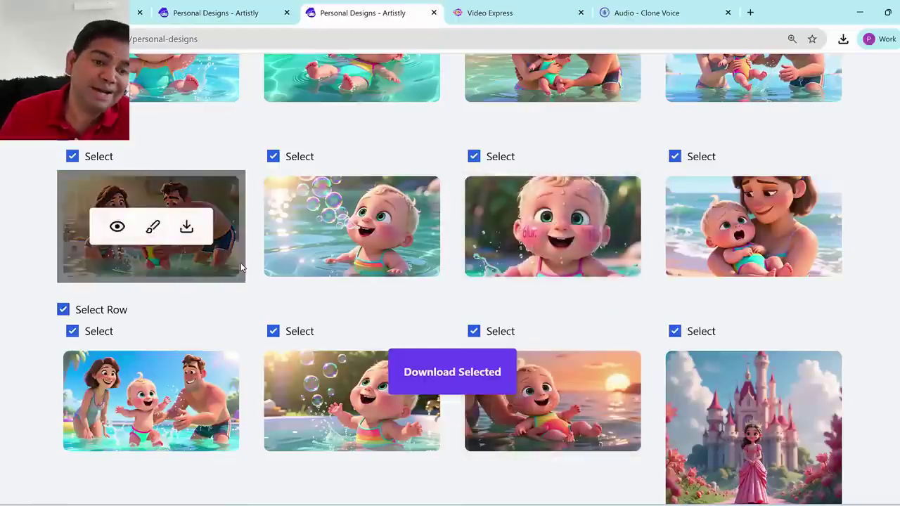
mouse_move(204, 244)
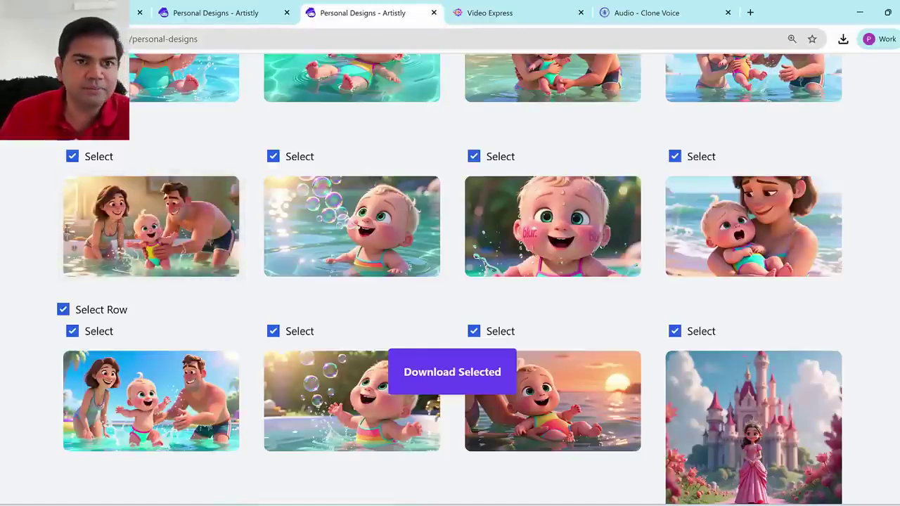
Switch to Video Express and open the import of images from Artistly
key("ctrl+Tab")
left_click(893, 189)
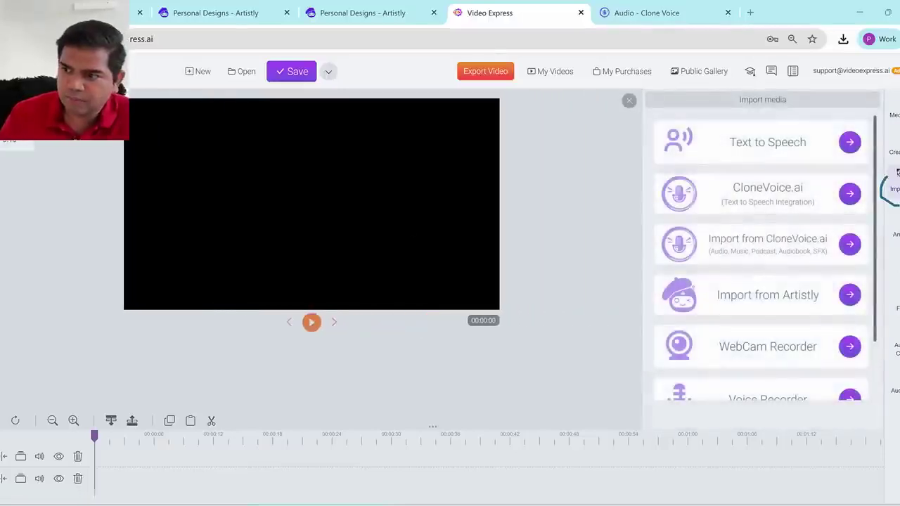
mouse_move(705, 275)
left_mouse_down()
mouse_move(676, 266)
mouse_move(651, 283)
mouse_move(647, 331)
mouse_move(887, 318)
mouse_move(874, 273)
mouse_move(711, 264)
mouse_move(672, 280)
left_mouse_up()
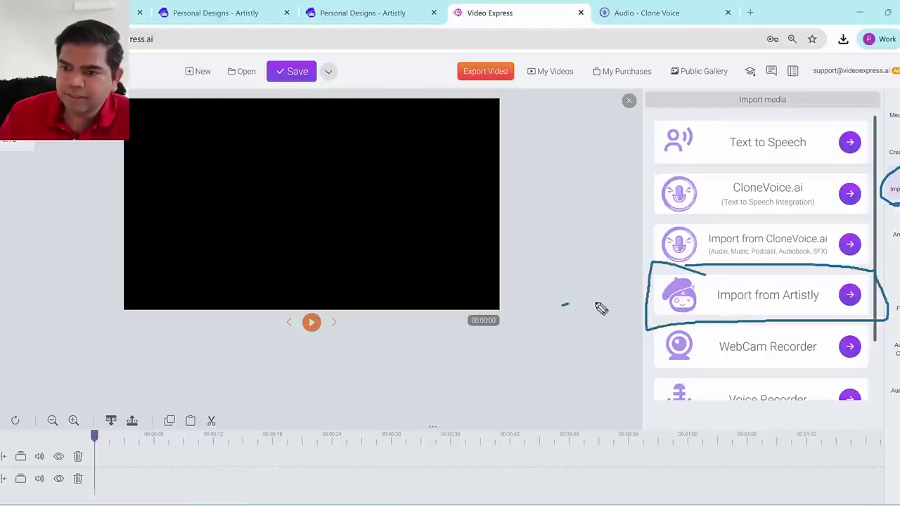
left_click_drag(596, 304, 628, 296)
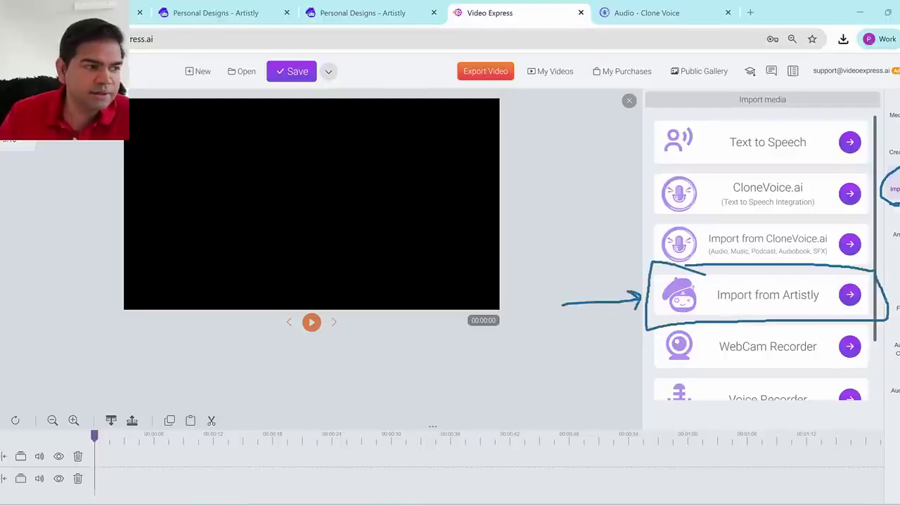
key("Escape")
left_click(849, 301)
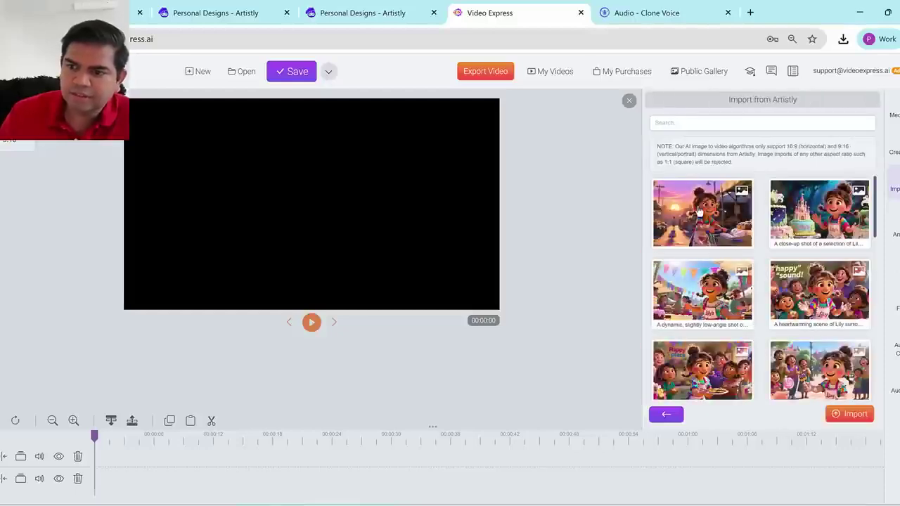
Load more Artistly images beyond the Lily baking scenes to reach the baby swimming scenes
left_click_drag(874, 223, 867, 317)
scroll(867, 318, "down", 3)
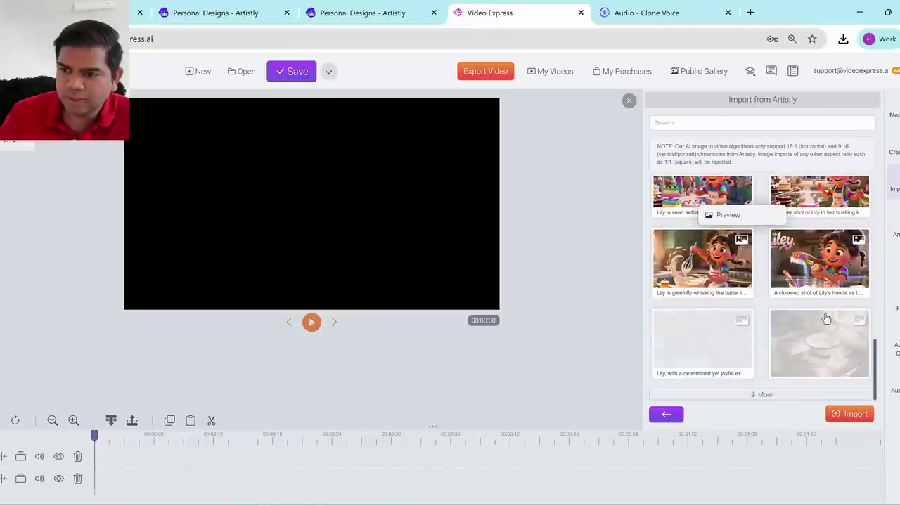
left_click(757, 396)
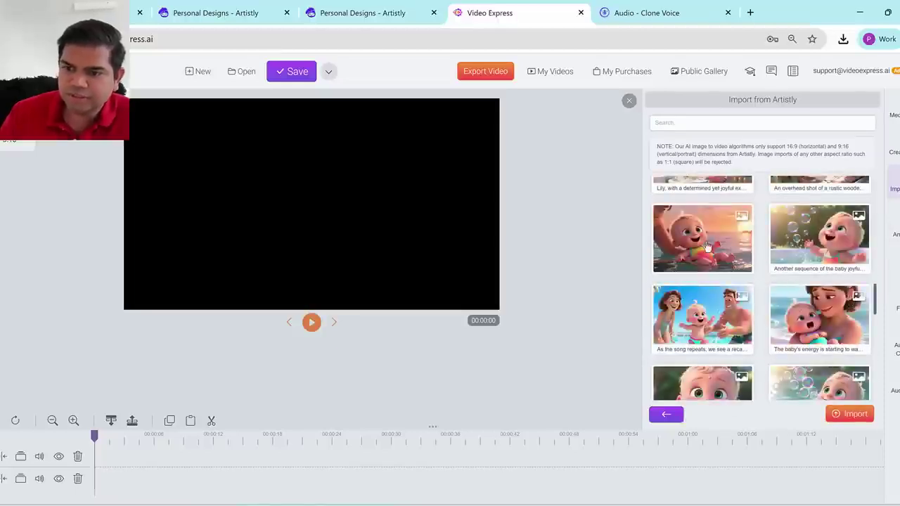
Preview the baby swimming images with the bubbles, the sunset, the parents, the mother's arms and the splashed cheeks, closing each preview
left_click(820, 251)
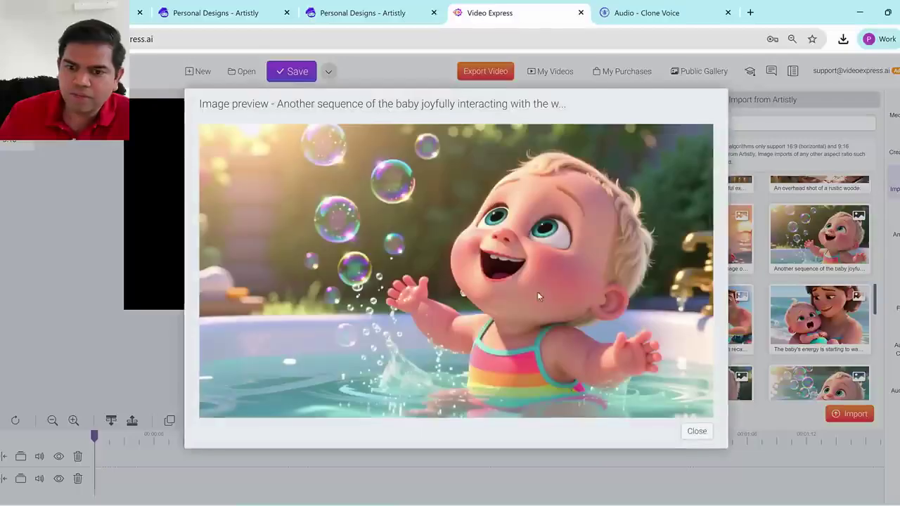
left_click(697, 431)
left_click(738, 227)
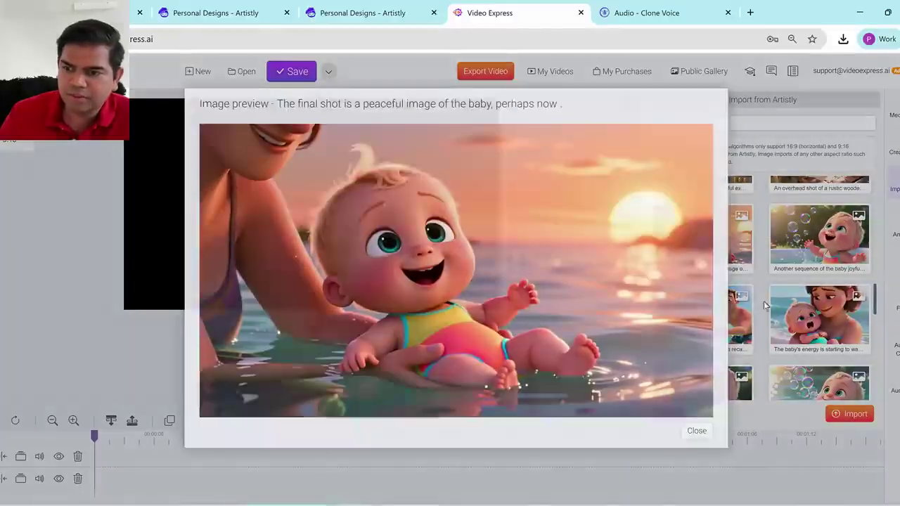
left_click(698, 431)
left_click(739, 318)
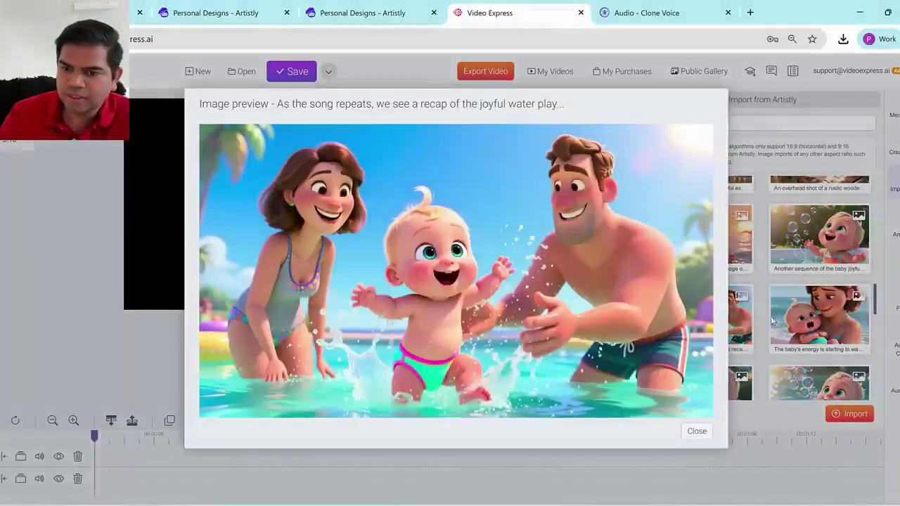
left_click(697, 431)
left_click(846, 317)
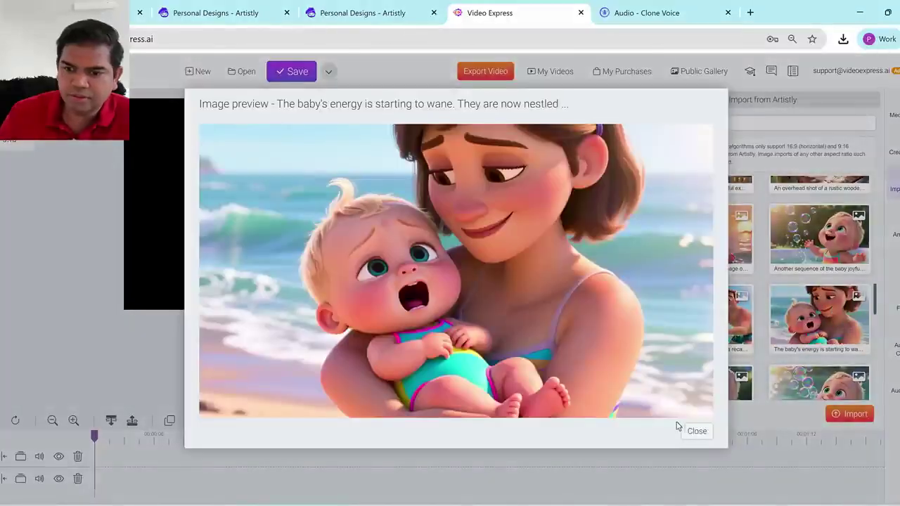
left_click(697, 432)
scroll(738, 281, "down", 3)
left_click(728, 218)
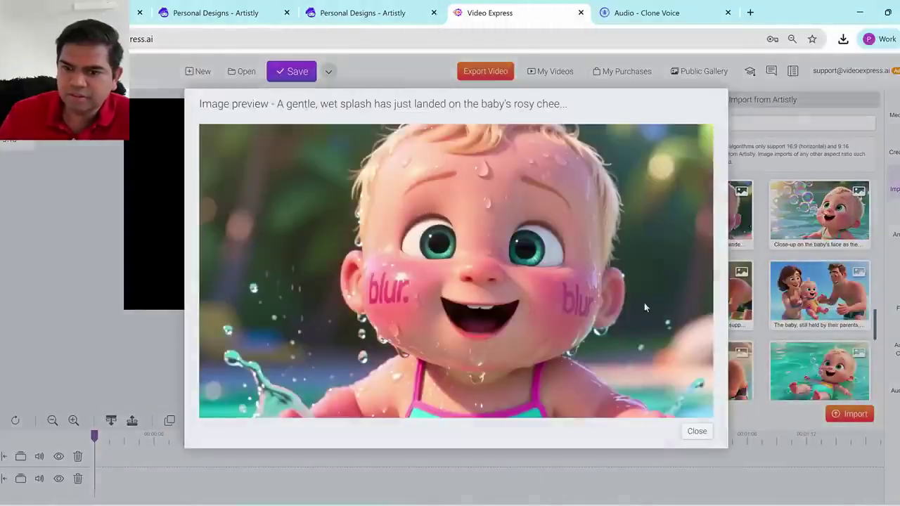
left_click(697, 432)
Select the first six Lily images in the Artistly import list, from the sunset street scene to Lily distributing treats
scroll(747, 349, "up", 15)
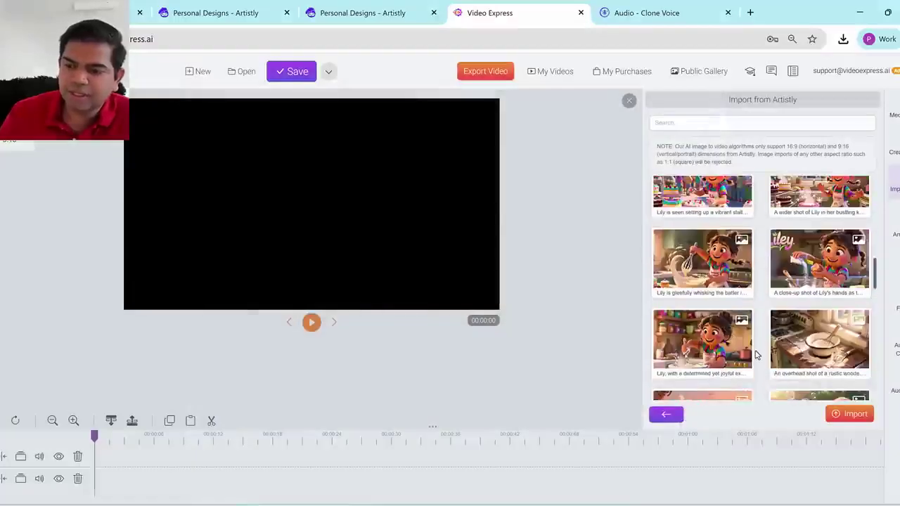
left_click(710, 217)
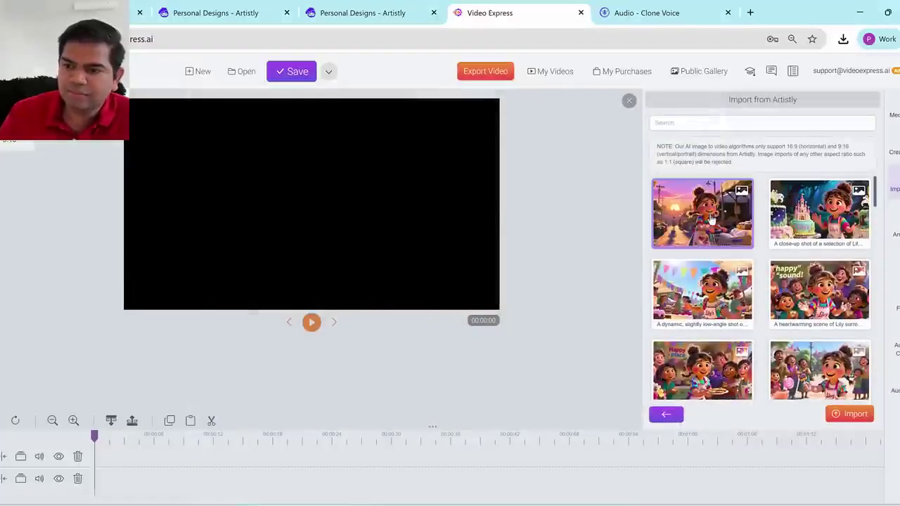
left_click(827, 215)
left_click(698, 288)
left_click(830, 295)
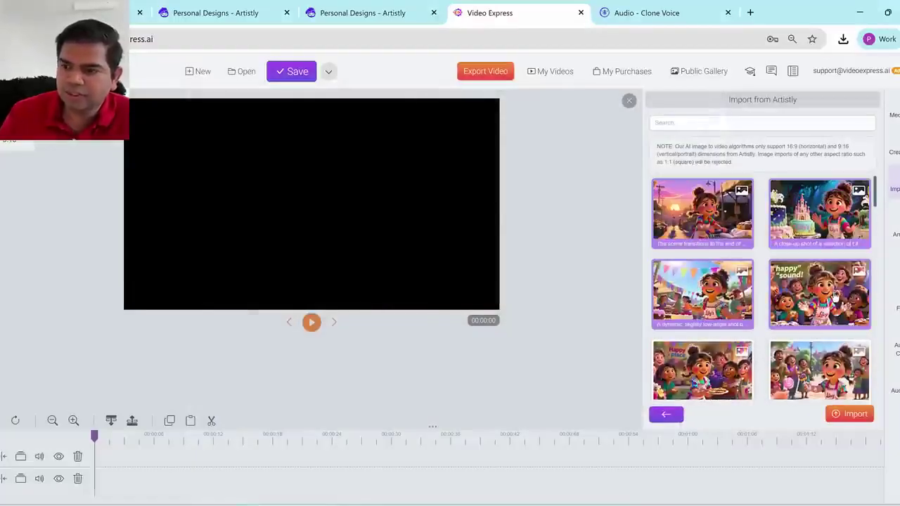
left_click(709, 379)
left_click(803, 398)
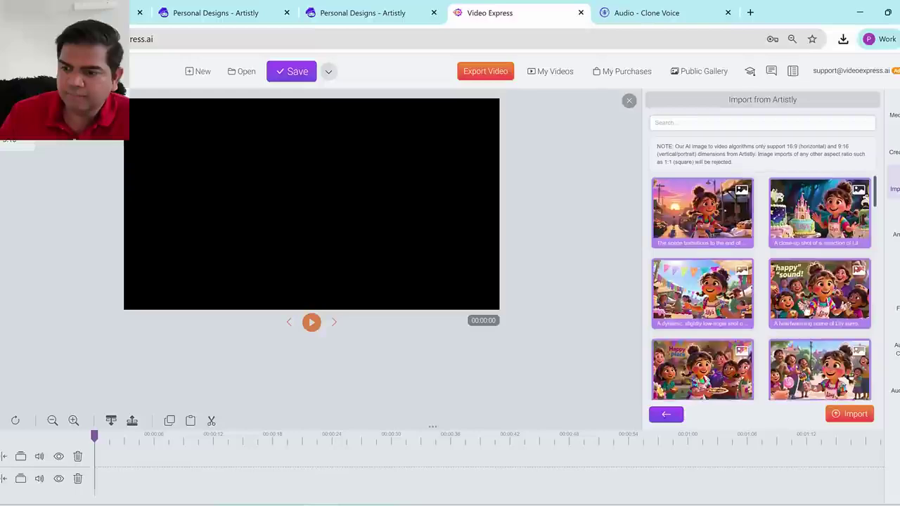
Add the following eight Lily images to the selection, from the cart-pushing scene to the close-up of the intricate cake
scroll(805, 338, "down", 3)
left_click(807, 278)
left_click(703, 348)
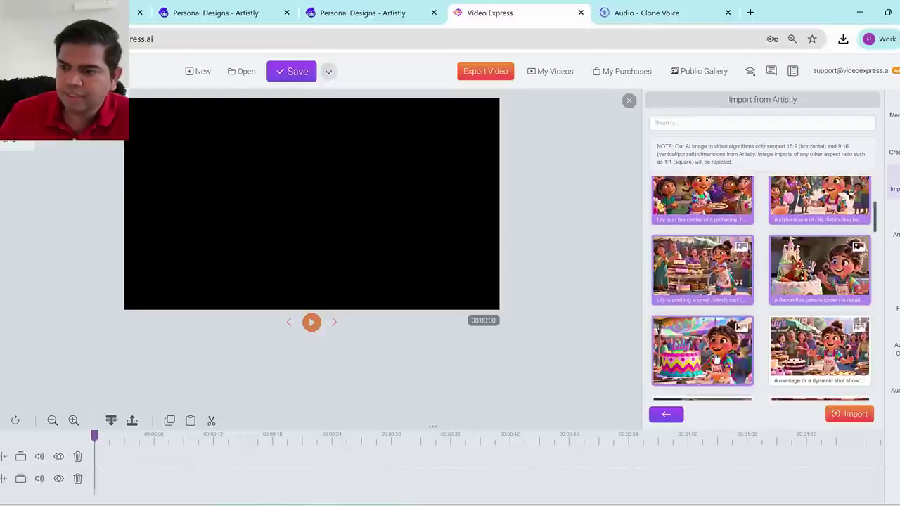
left_click(819, 348)
scroll(717, 275, "down", 3)
left_click(717, 270)
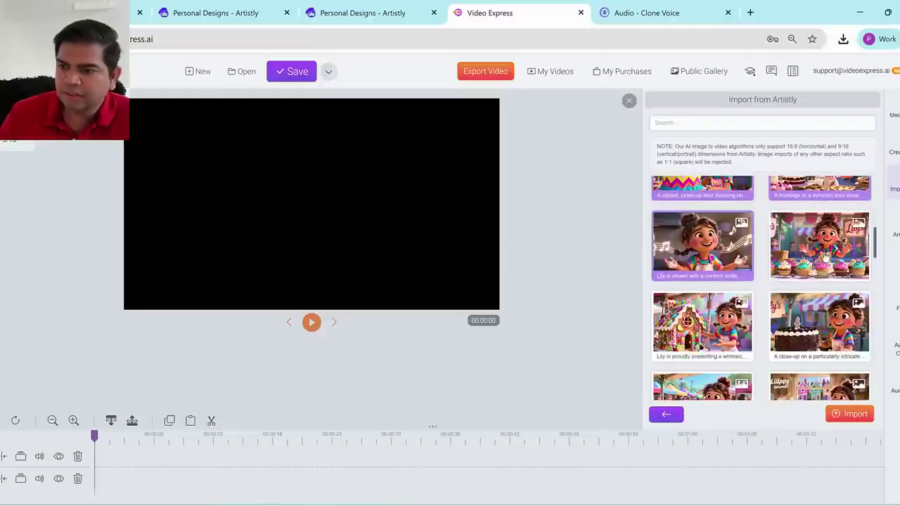
left_click(819, 246)
left_click(703, 327)
left_click(819, 327)
Add five more Lily images to the selection, from the vibrant stall setup to Lily's determined yet joyful kitchen scene
scroll(738, 292, "down", 3)
left_click(703, 225)
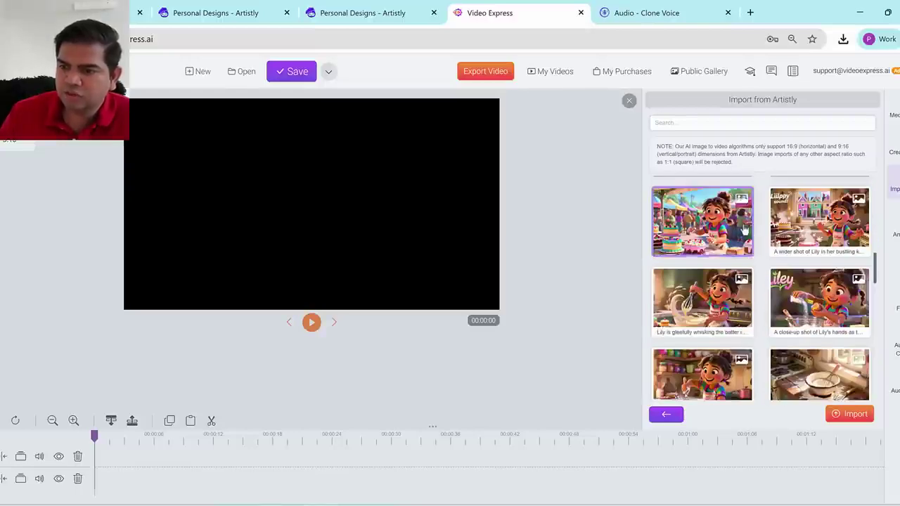
left_click(819, 225)
left_click(716, 302)
left_click(819, 302)
left_click(710, 373)
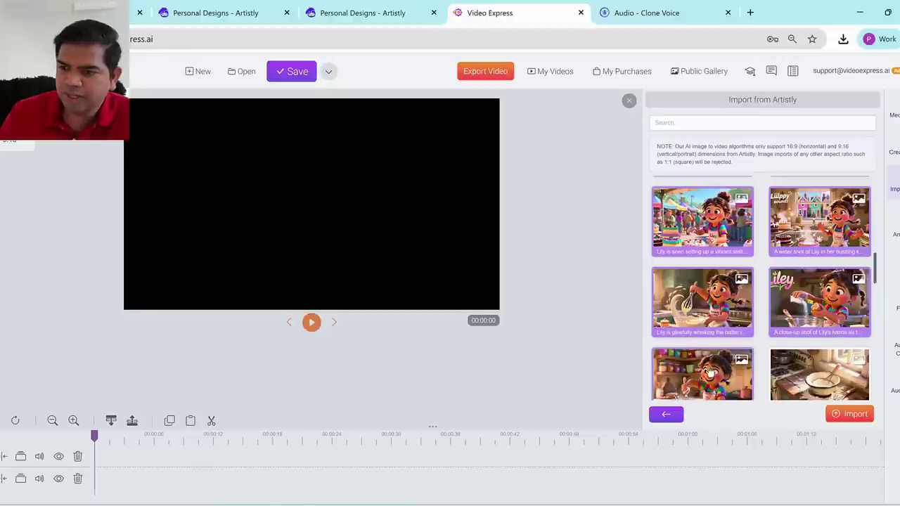
Import the selected Lily images, and import the baby's peaceful sunset final shot as well
left_click(851, 418)
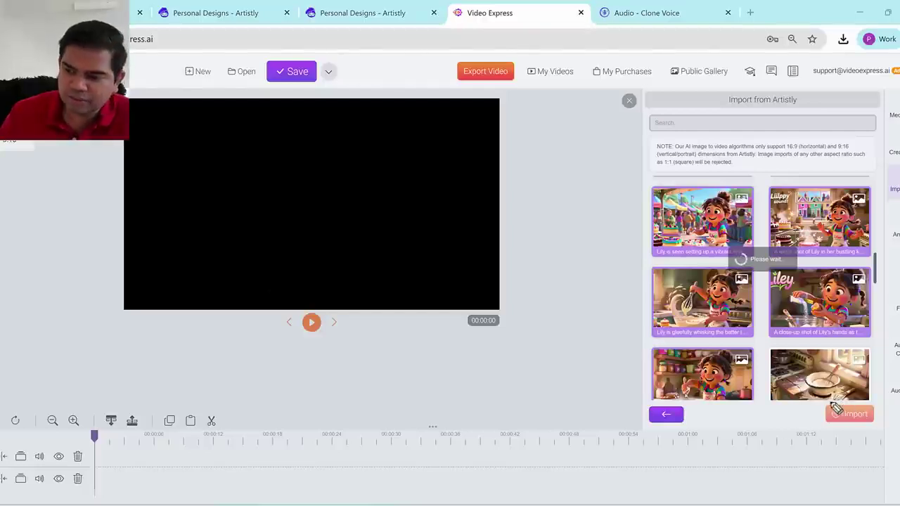
mouse_move(835, 408)
left_mouse_down()
mouse_move(846, 452)
mouse_move(807, 409)
mouse_move(770, 441)
mouse_move(801, 427)
mouse_move(758, 451)
left_mouse_up()
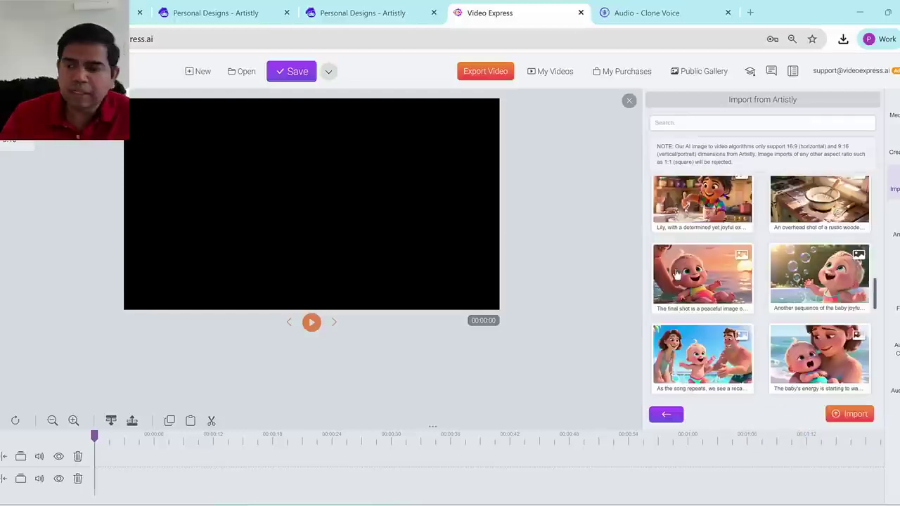
left_click(737, 276)
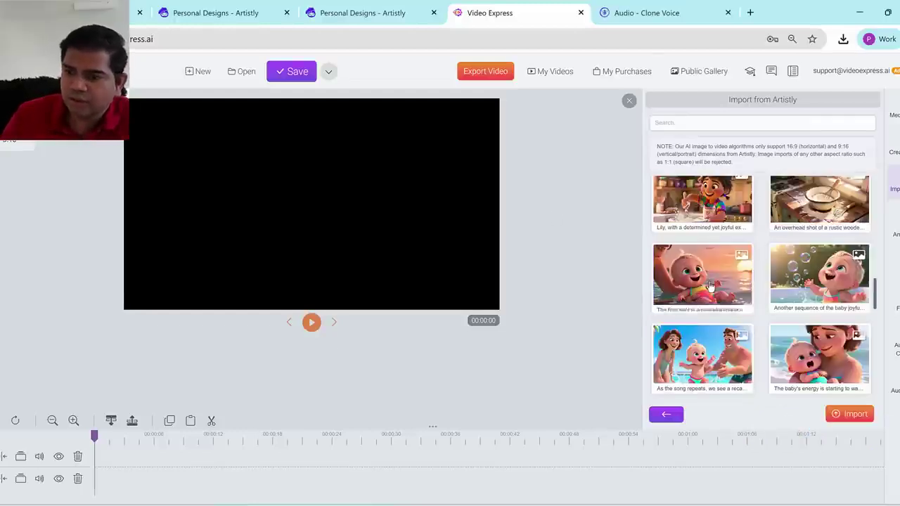
left_click(850, 413)
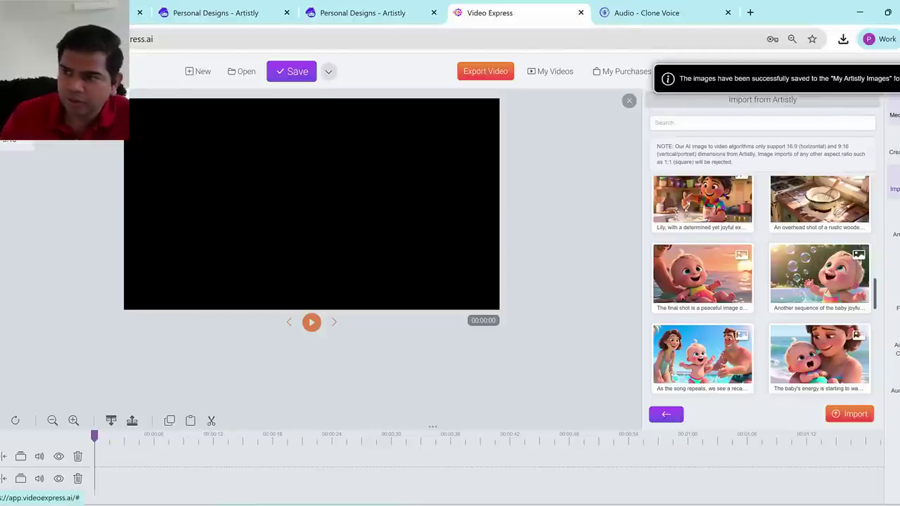
Open the My Artistly Images folder in the media library and look through its imported images, loading more of them
left_click(895, 115)
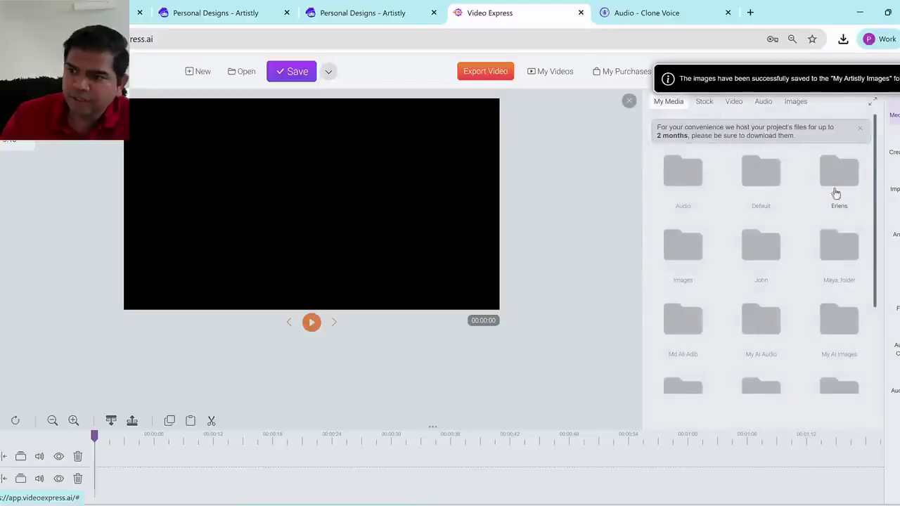
scroll(876, 222, "down", 1)
scroll(876, 222, "down", 3)
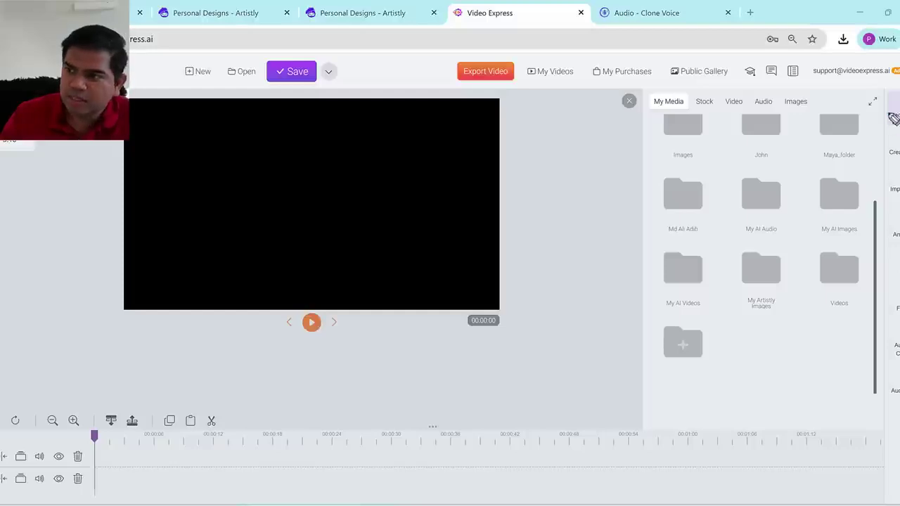
mouse_move(780, 325)
left_mouse_down()
mouse_move(758, 320)
mouse_move(726, 271)
mouse_move(779, 251)
mouse_move(774, 319)
left_mouse_up()
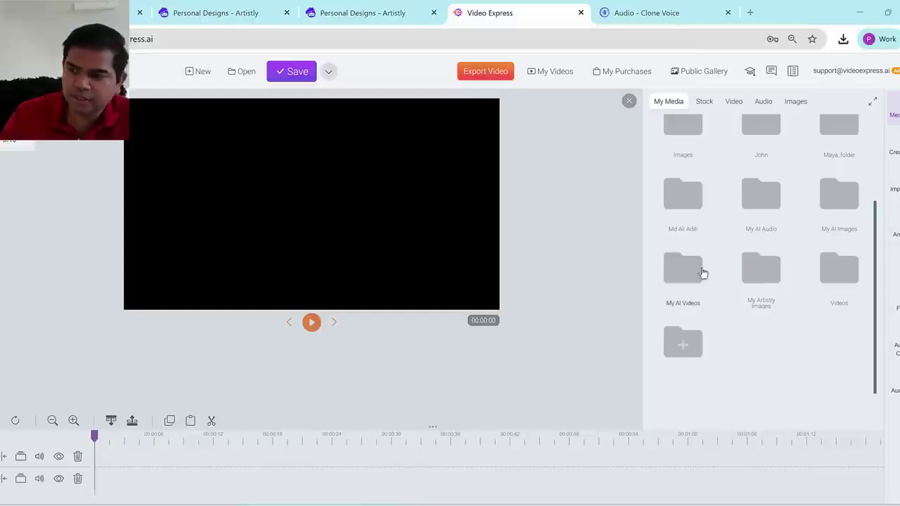
left_click(763, 273)
scroll(779, 264, "down", 5)
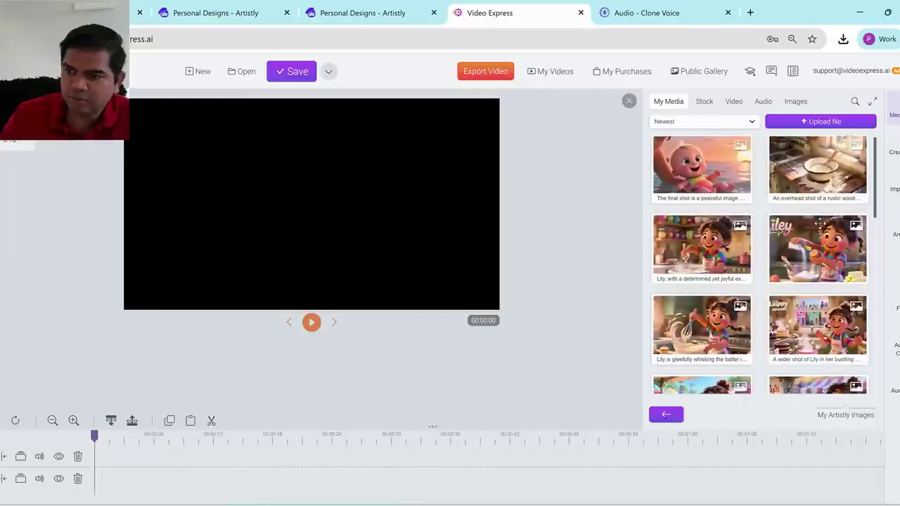
scroll(815, 256, "down", 3)
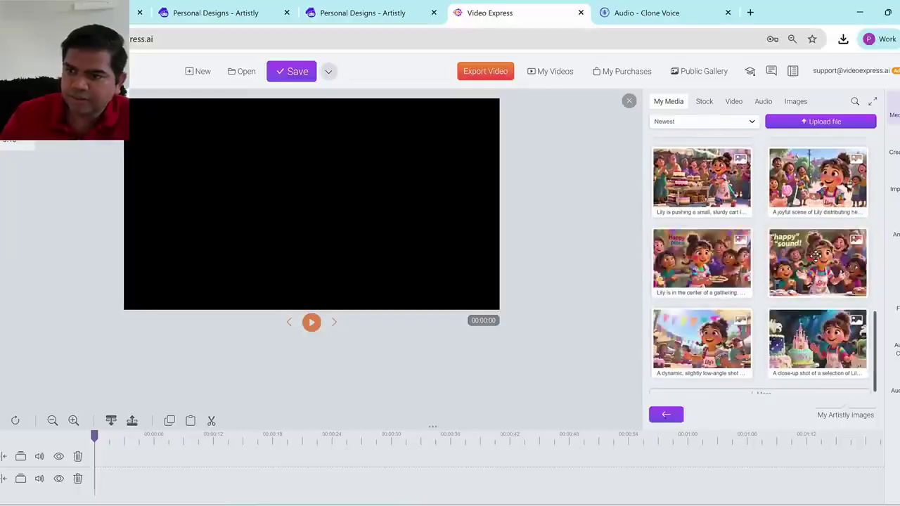
left_click(768, 389)
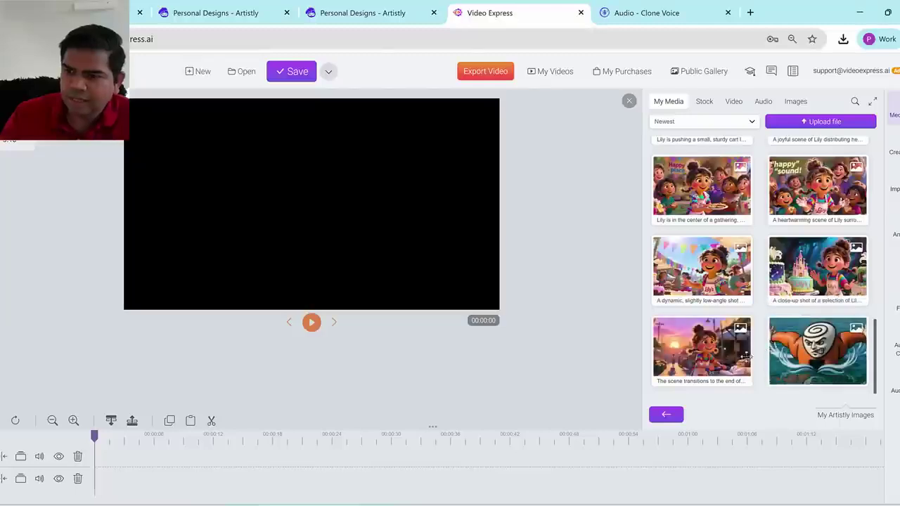
Preview the sunset image of Lily with her cart, view its redesign options, and close them without making changes
right_click(694, 351)
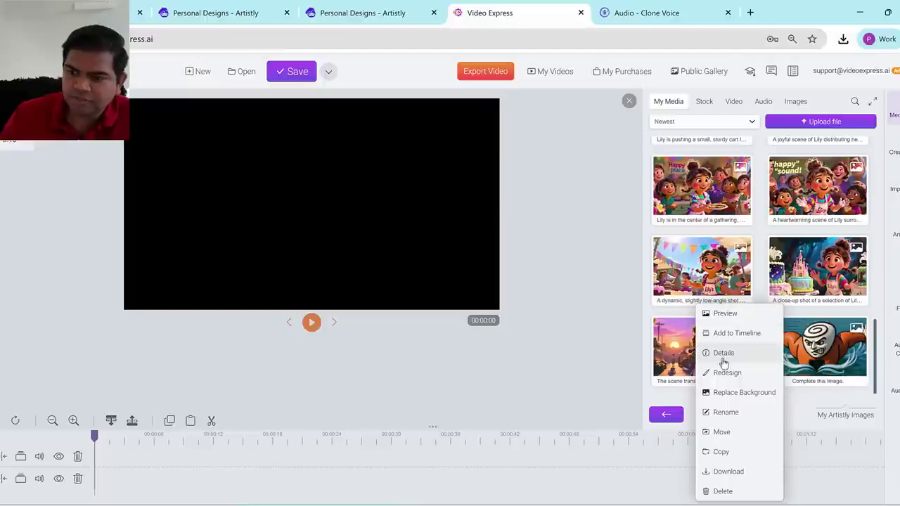
left_click(724, 314)
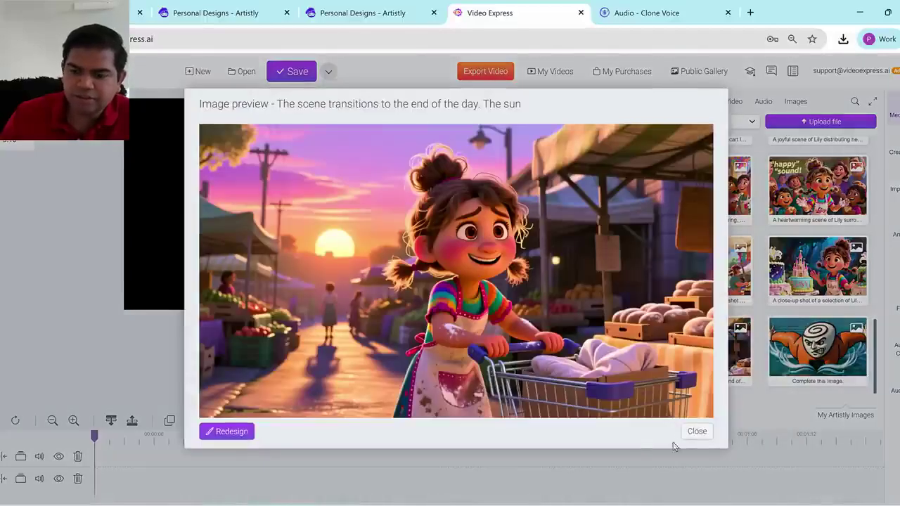
left_click(233, 432)
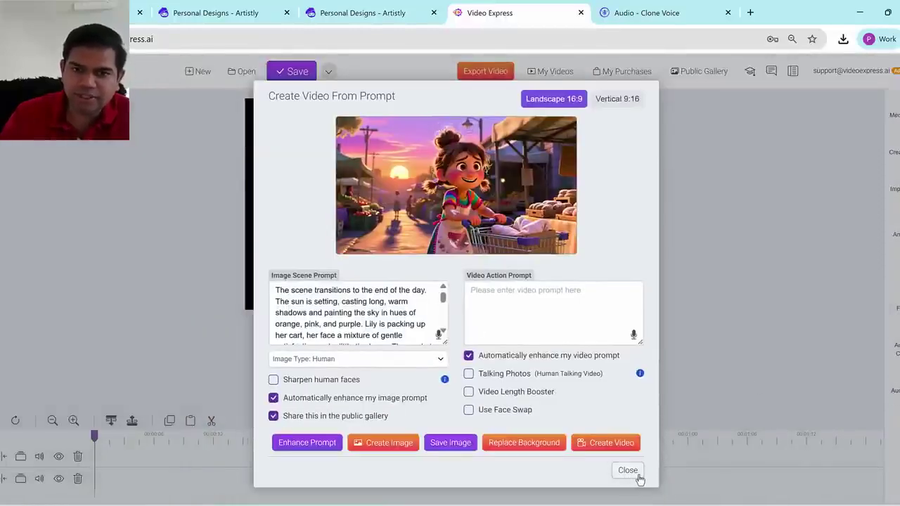
left_click(640, 478)
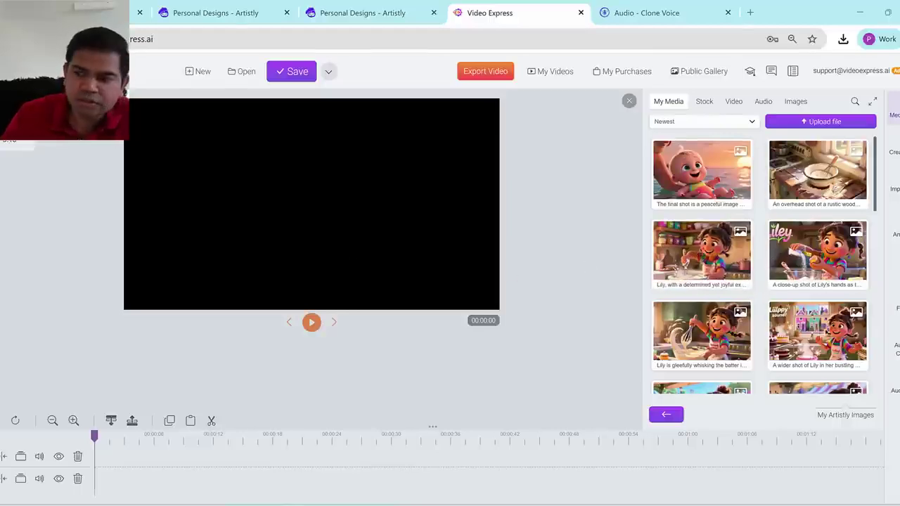
Open the image of Lily mixing ingredients in a large bowl for redesign and read through its image scene prompt
mouse_move(654, 215)
left_mouse_down()
mouse_move(762, 220)
mouse_move(761, 285)
mouse_move(652, 296)
mouse_move(633, 234)
mouse_move(874, 214)
mouse_move(876, 298)
mouse_move(745, 250)
mouse_move(741, 213)
mouse_move(648, 307)
mouse_move(746, 299)
mouse_move(768, 362)
mouse_move(648, 294)
left_mouse_up()
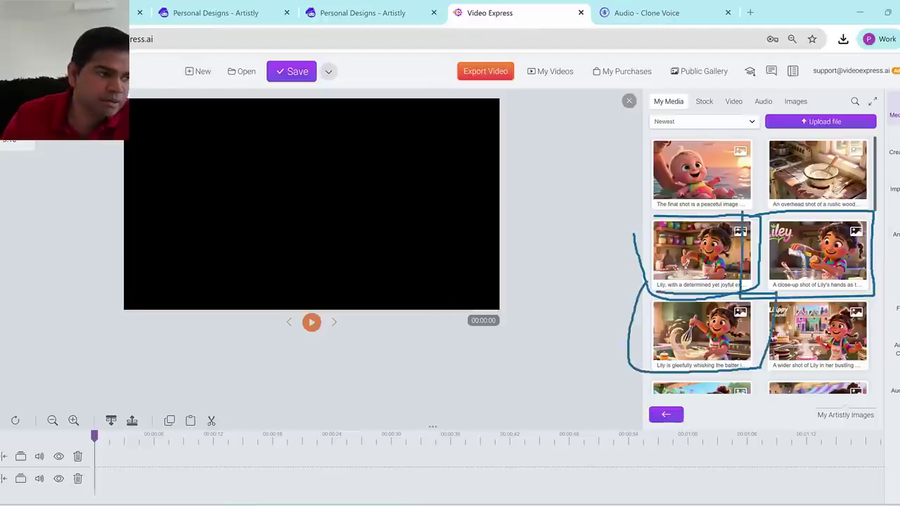
key("Escape")
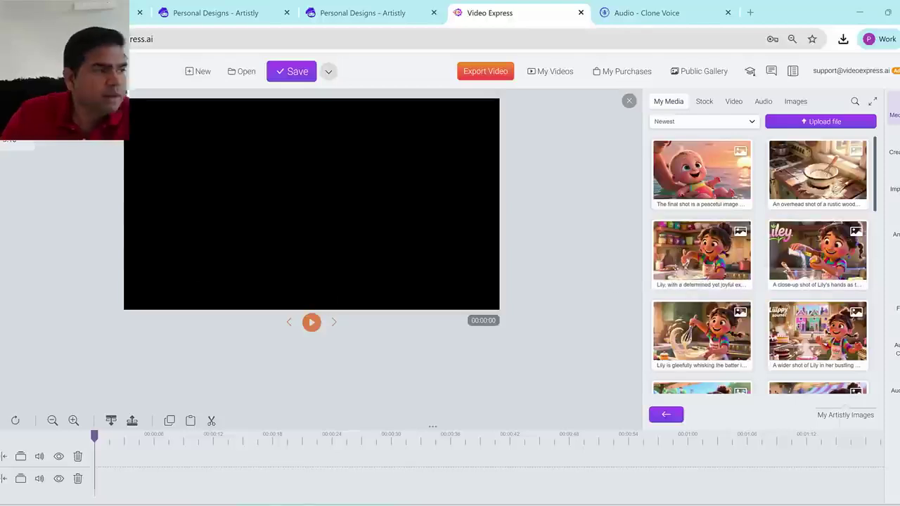
left_click(705, 281)
left_click(744, 332)
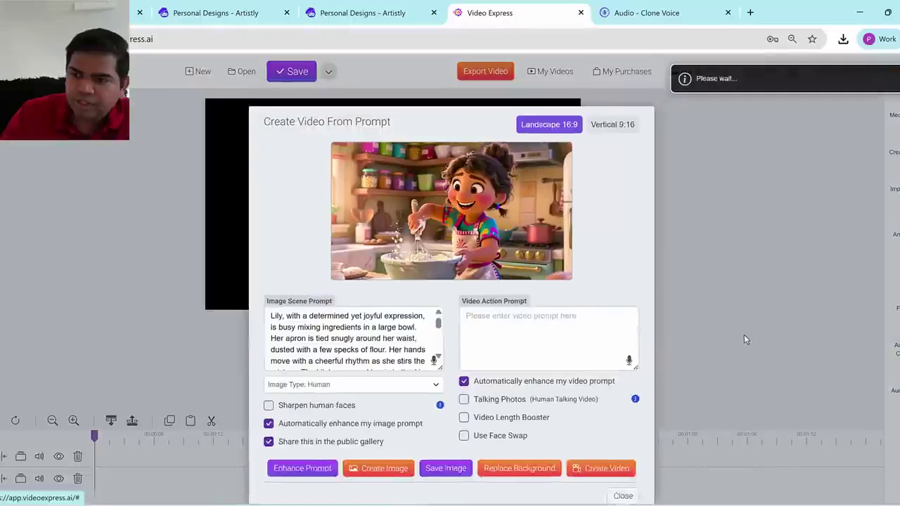
left_click(520, 325)
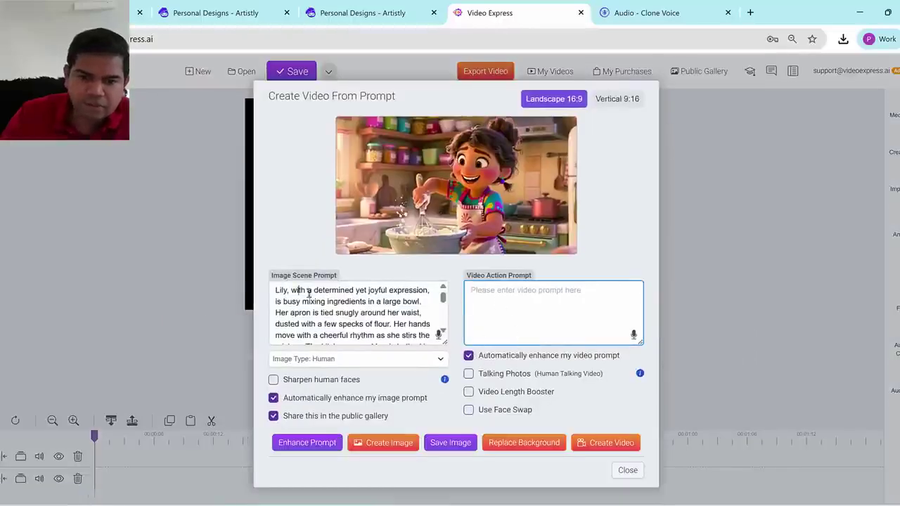
left_click_drag(306, 295, 424, 375)
left_click(400, 304)
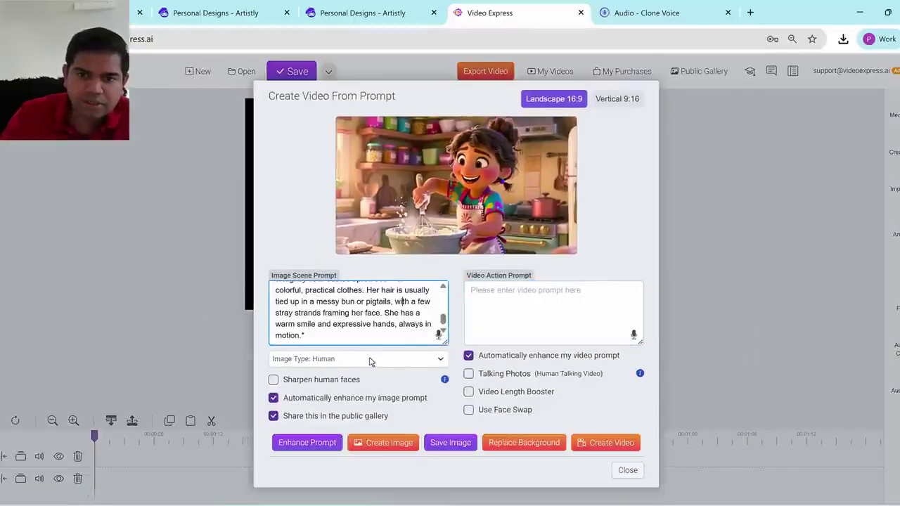
Check the empty video action prompt, review the scene prompt from its beginning, and leave the redesign dialog without creating anything
left_click(545, 314)
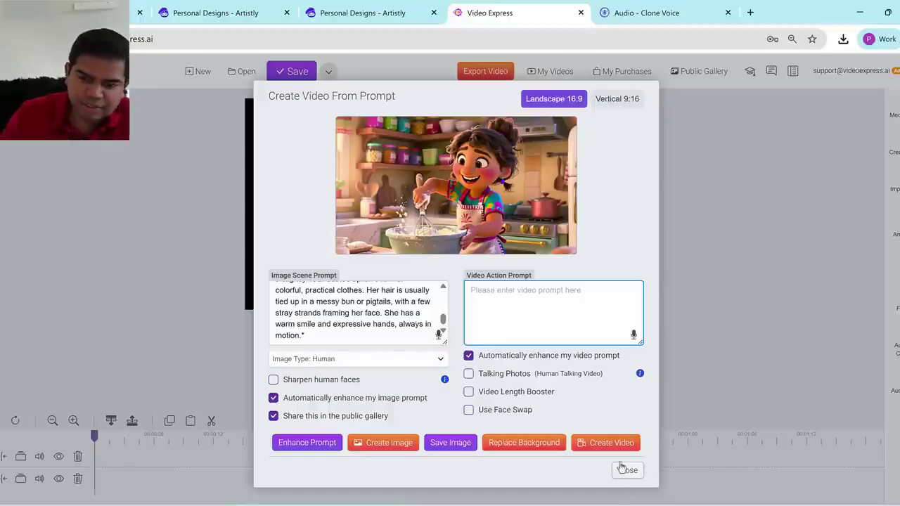
left_click(382, 327)
key("ctrl+a")
left_click(393, 338)
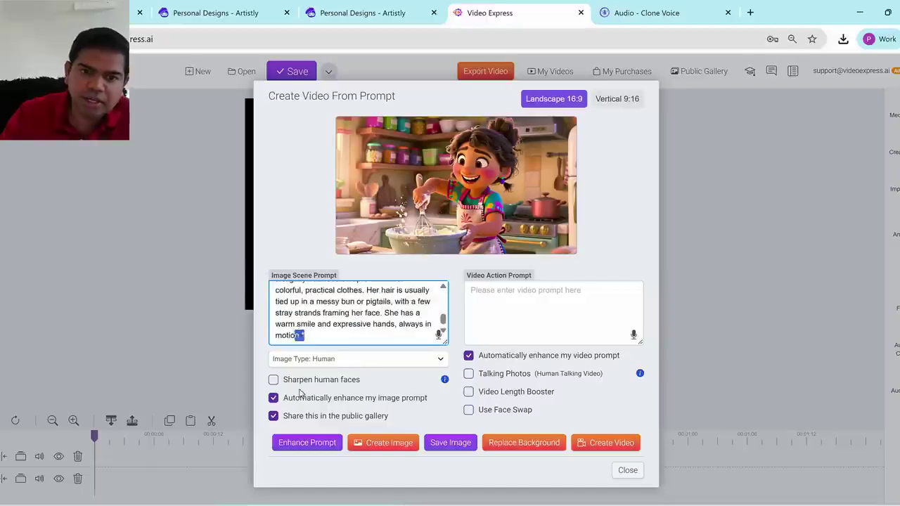
key("ctrl+a")
scroll(407, 331, "up", 5)
left_click(383, 313)
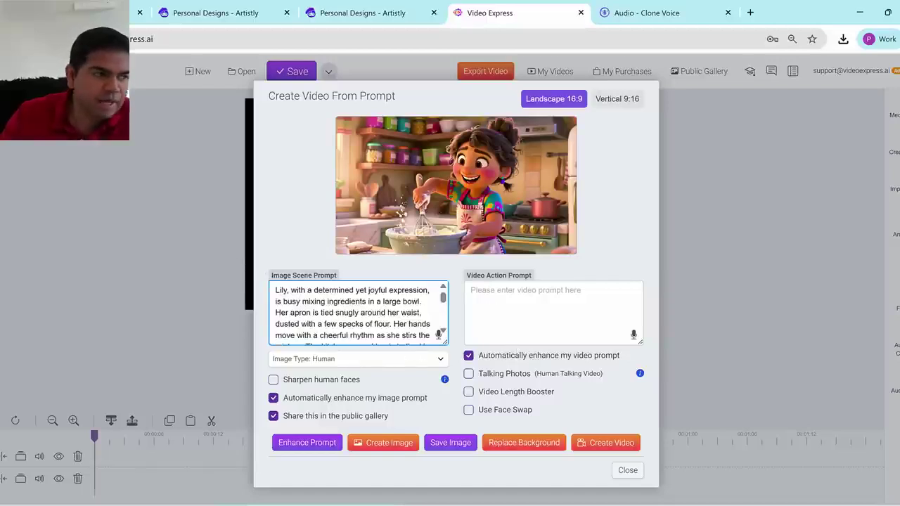
mouse_move(482, 386)
left_mouse_down()
mouse_move(535, 361)
mouse_move(604, 374)
mouse_move(548, 391)
mouse_move(484, 387)
left_mouse_up()
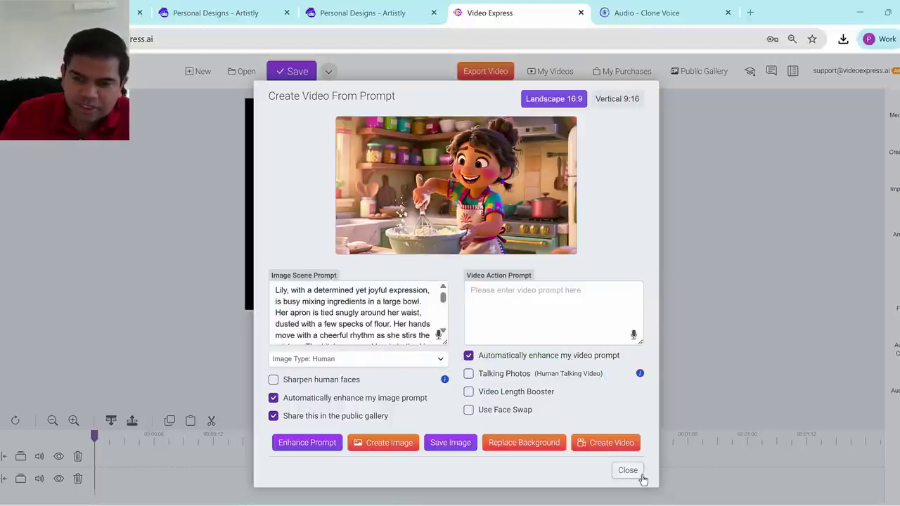
mouse_move(494, 206)
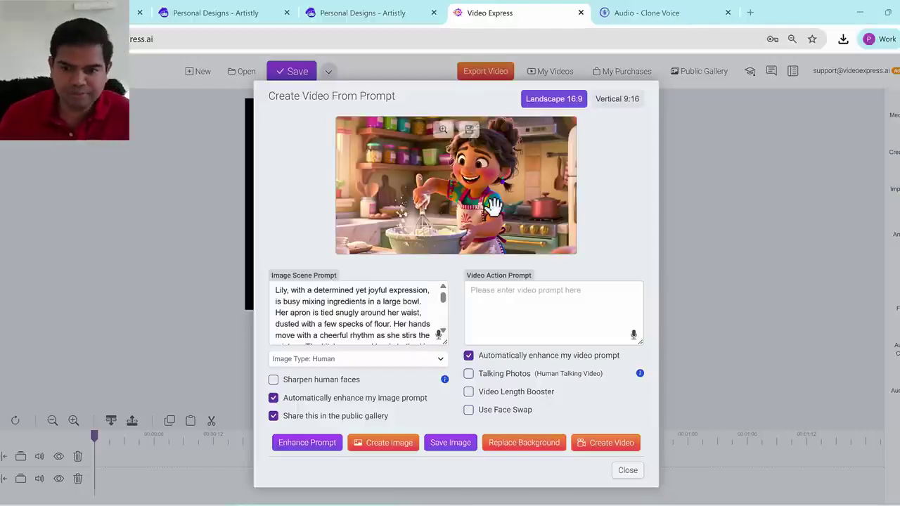
left_click(630, 471)
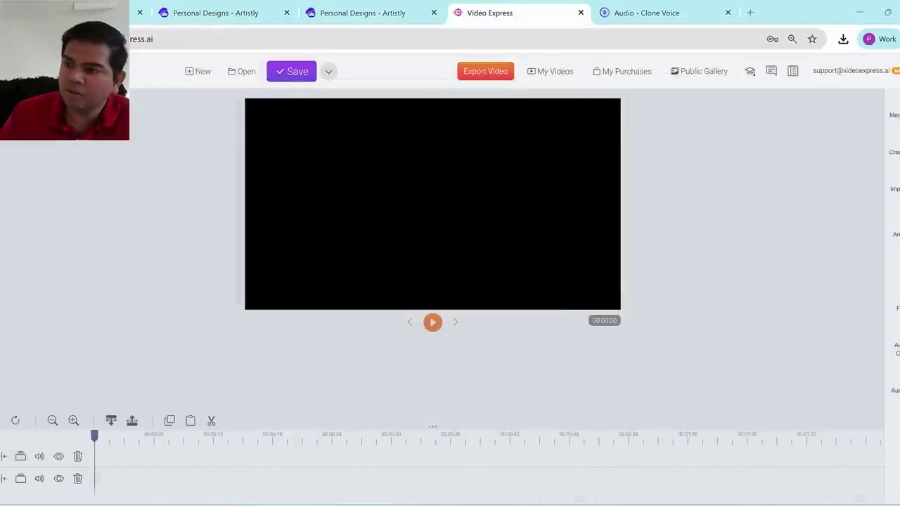
Open the Image To Video tool from the AI creation options
left_click(893, 151)
mouse_move(770, 179)
left_mouse_down()
mouse_move(875, 153)
mouse_move(866, 148)
mouse_move(859, 174)
left_mouse_up()
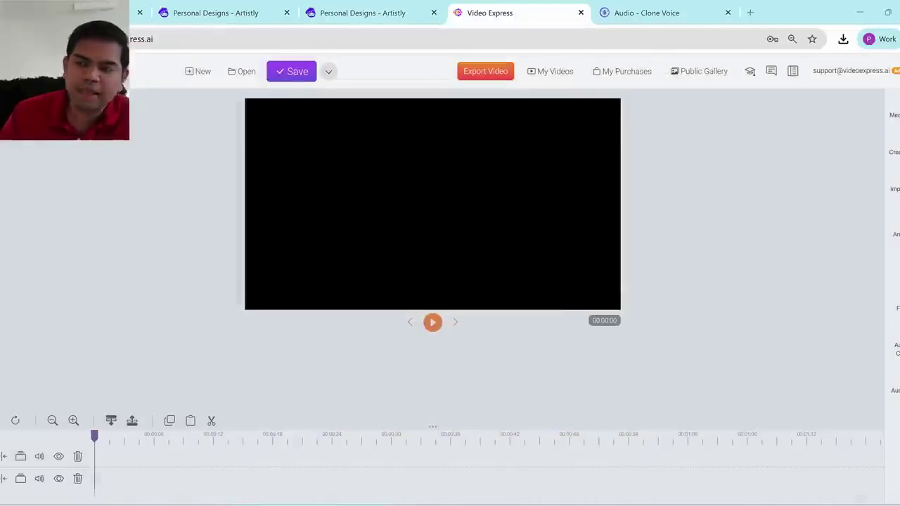
left_click(893, 152)
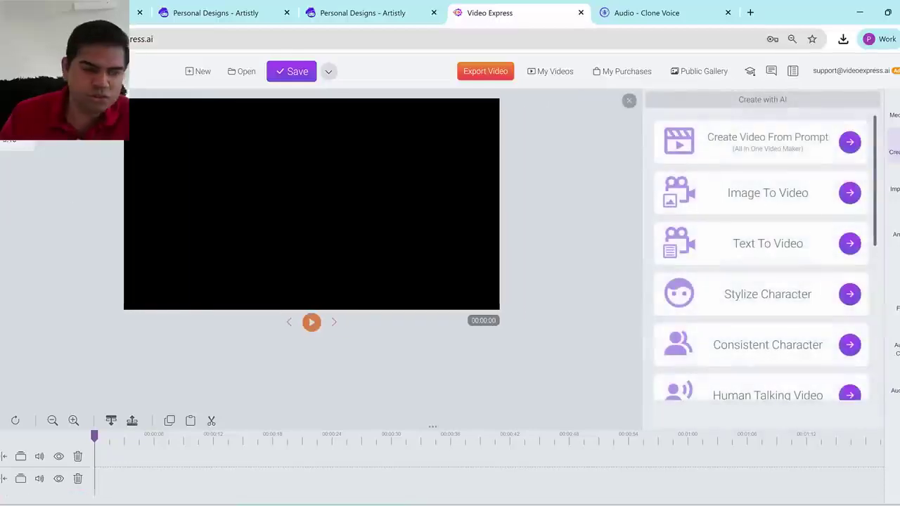
mouse_move(757, 214)
left_mouse_down()
mouse_move(649, 175)
mouse_move(891, 200)
mouse_move(756, 216)
left_mouse_up()
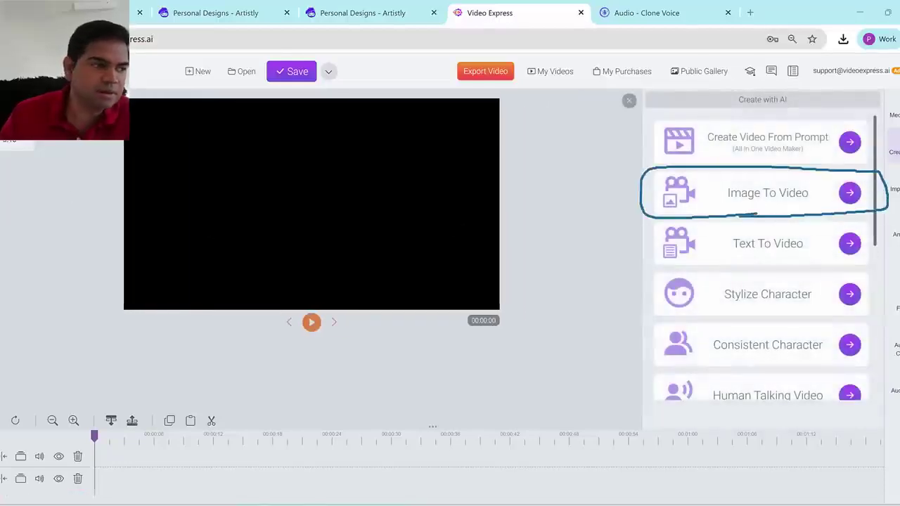
left_click(849, 193)
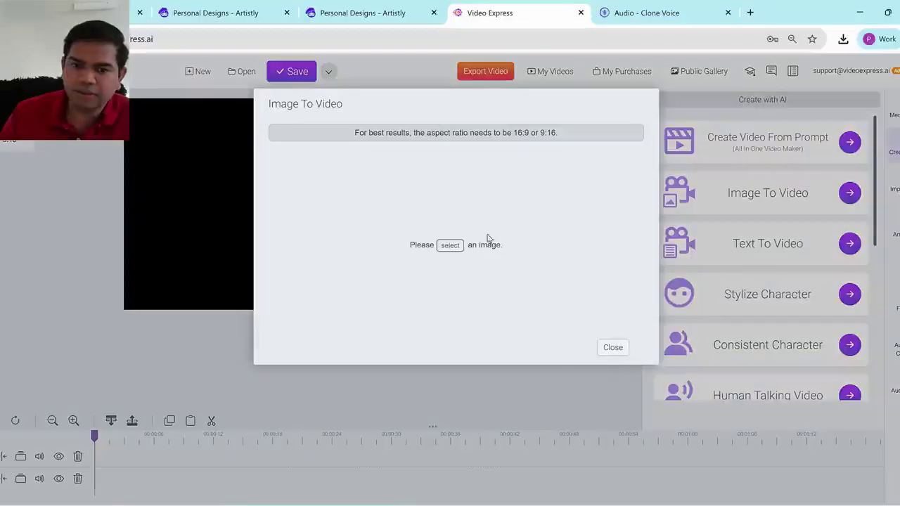
Choose the image of Lily mixing ingredients in a large bowl from the My Artistly Images folder as the video source
left_click(450, 245)
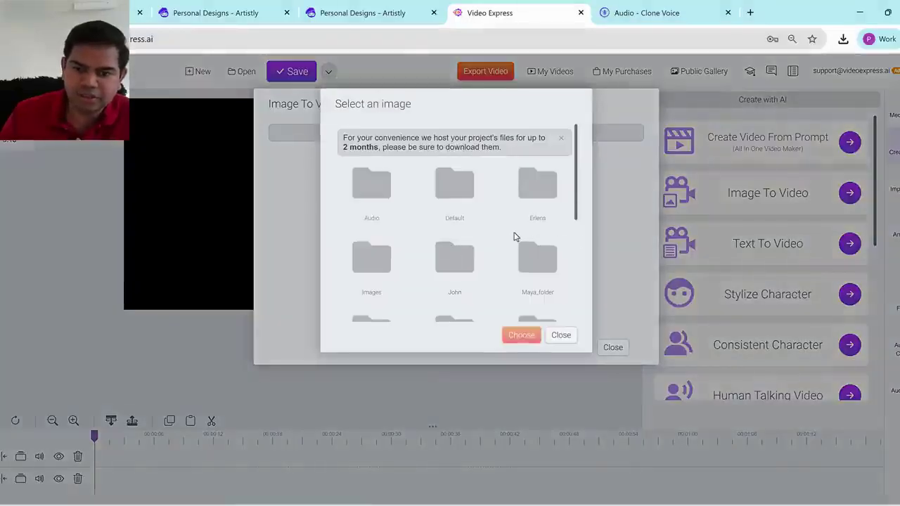
scroll(513, 237, "down", 4)
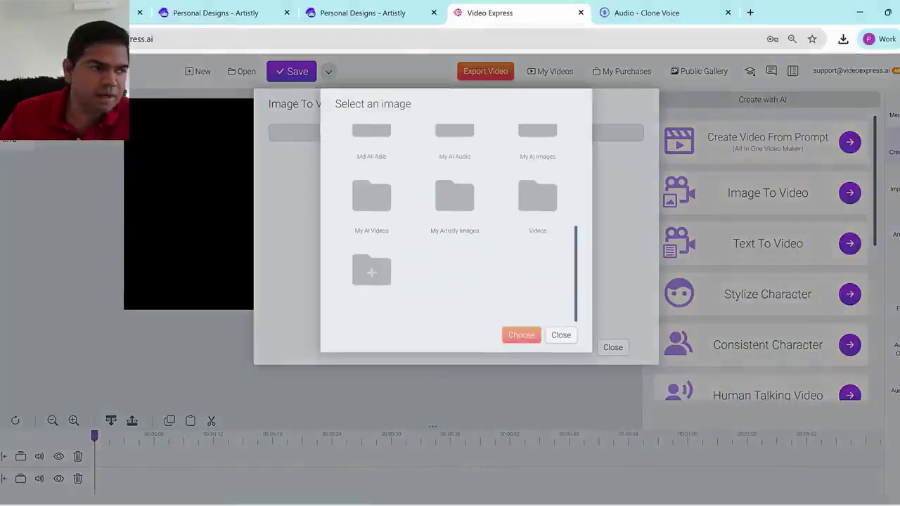
mouse_move(412, 225)
left_mouse_down()
mouse_move(432, 187)
mouse_move(501, 220)
mouse_move(438, 261)
mouse_move(420, 214)
left_mouse_up()
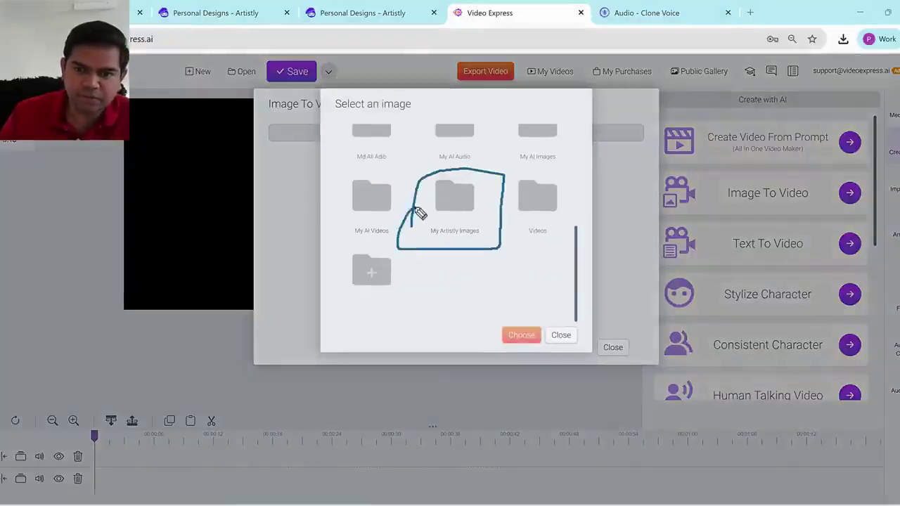
left_click(435, 226)
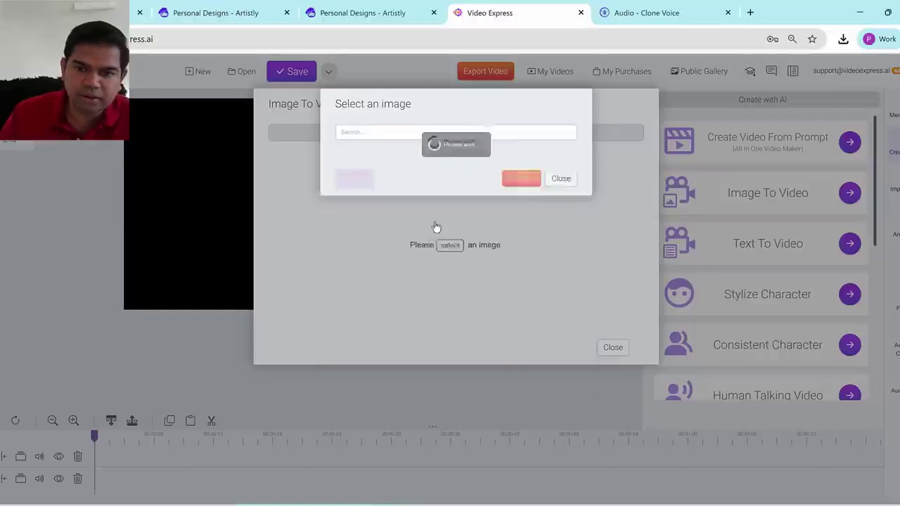
scroll(501, 245, "down", 2)
scroll(500, 245, "up", 3)
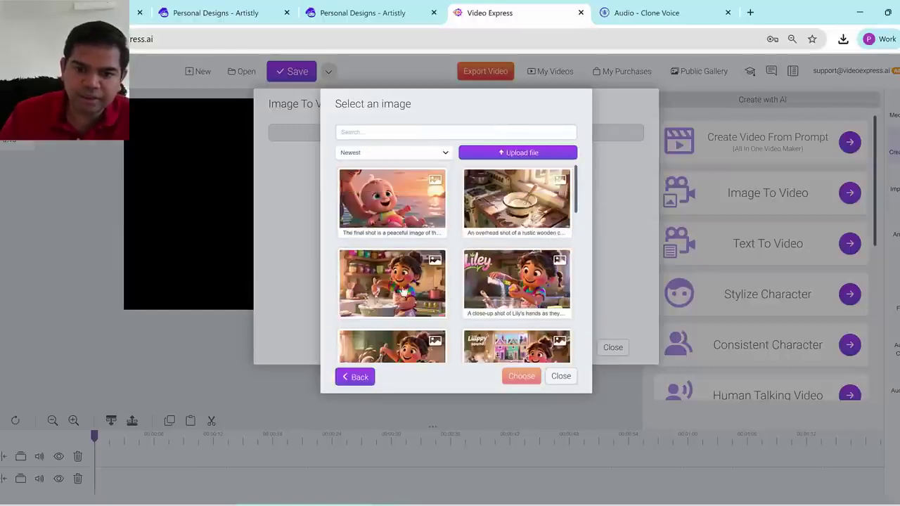
left_click(392, 281)
left_click(521, 376)
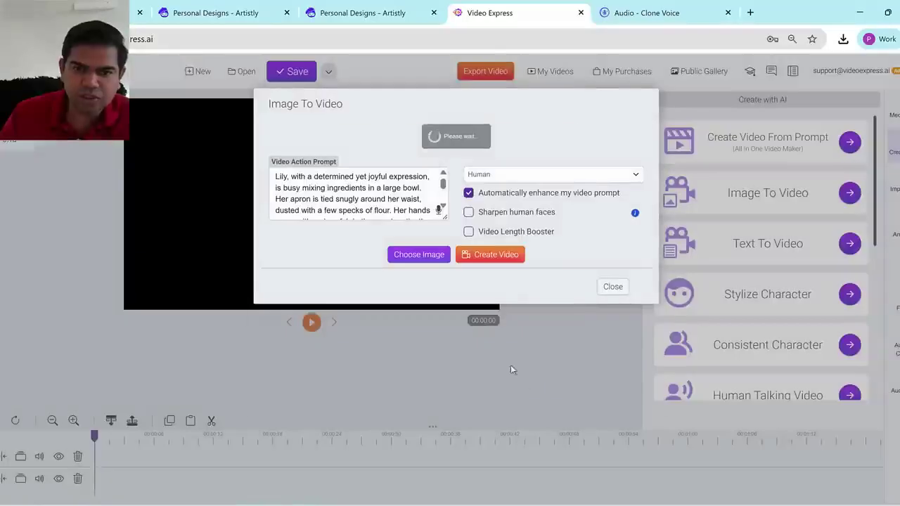
Review the prefilled video action prompt and set the image type to 3D
left_click_drag(287, 291, 415, 336)
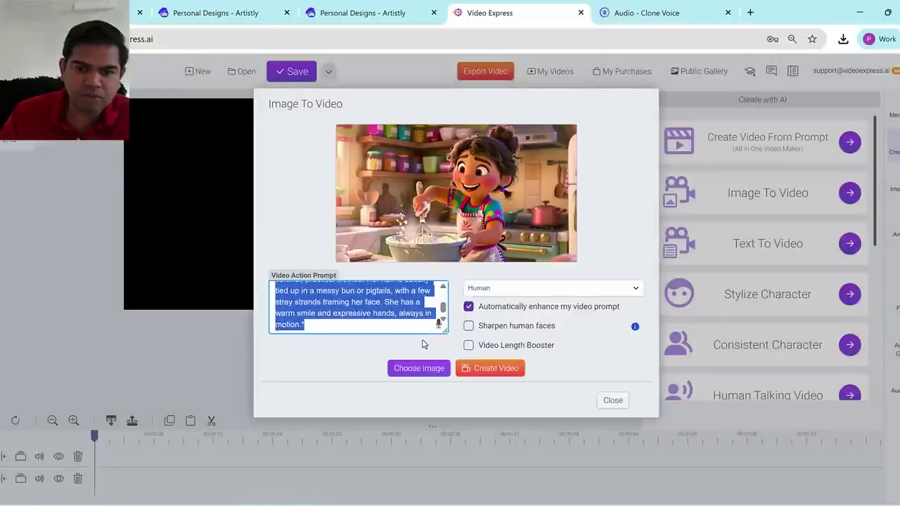
left_click(502, 288)
left_click(495, 318)
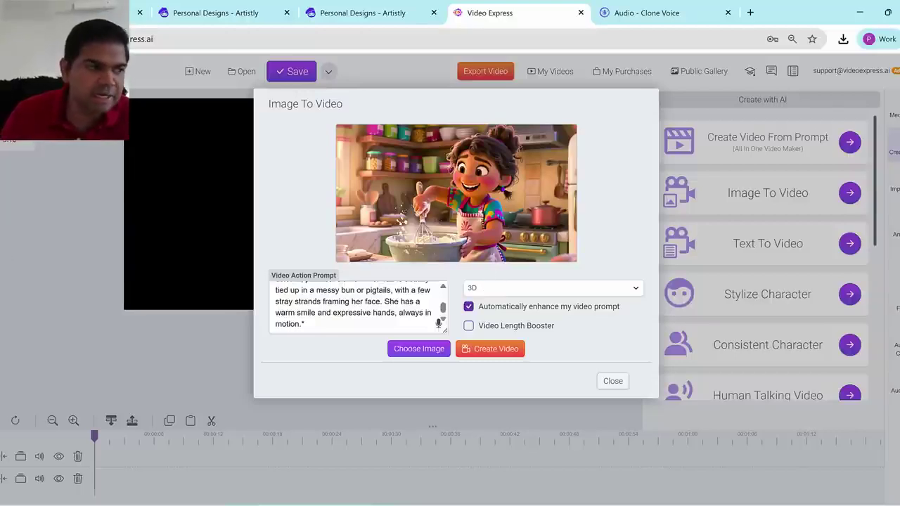
mouse_move(470, 344)
left_mouse_down()
mouse_move(464, 315)
mouse_move(522, 344)
mouse_move(455, 332)
left_mouse_up()
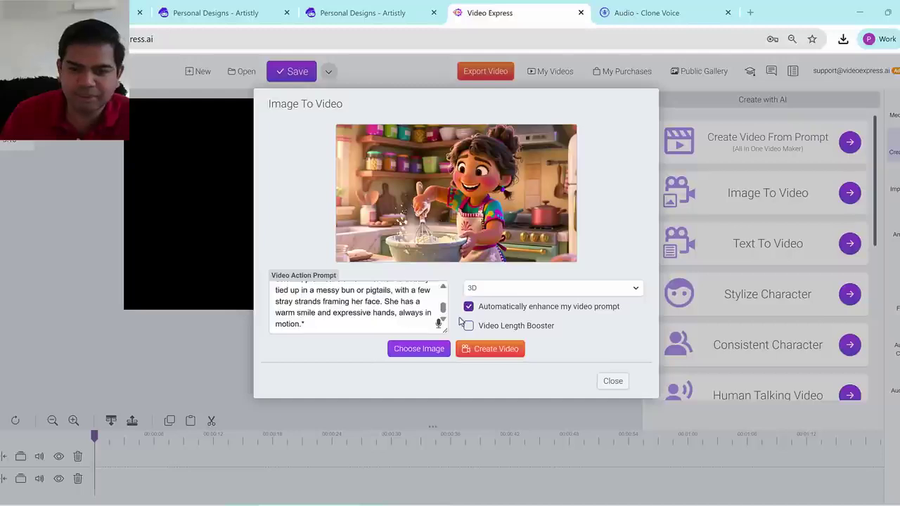
left_click_drag(442, 312, 446, 294)
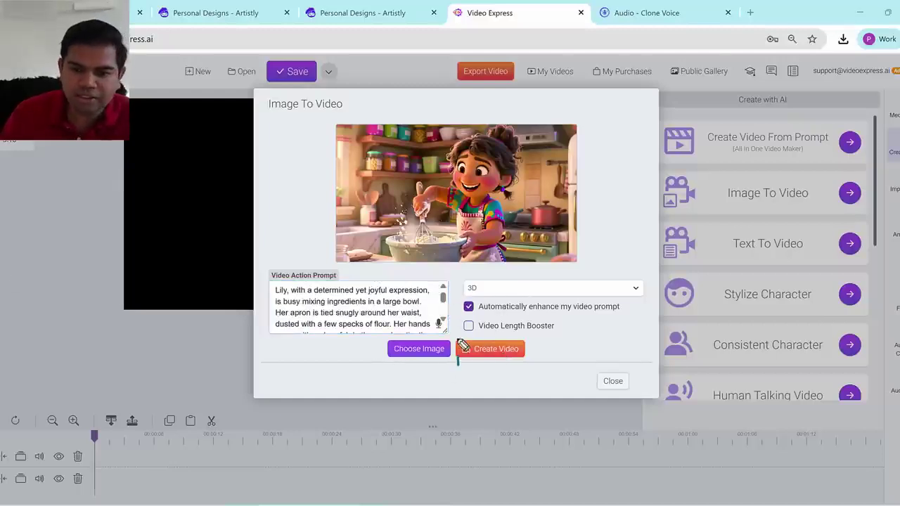
mouse_move(460, 343)
left_mouse_down()
mouse_move(549, 373)
mouse_move(454, 367)
left_mouse_up()
mouse_move(610, 339)
left_mouse_down()
mouse_move(542, 344)
mouse_move(563, 356)
left_mouse_up()
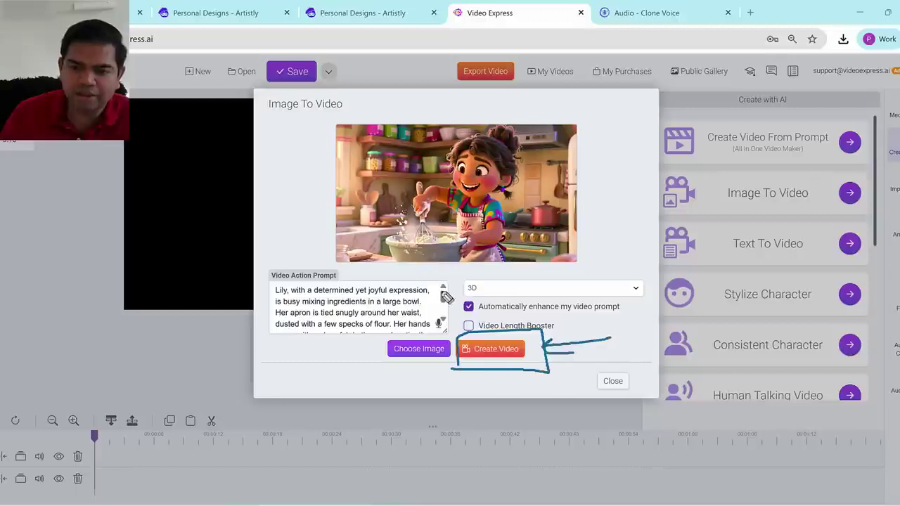
left_click_drag(492, 279, 495, 298)
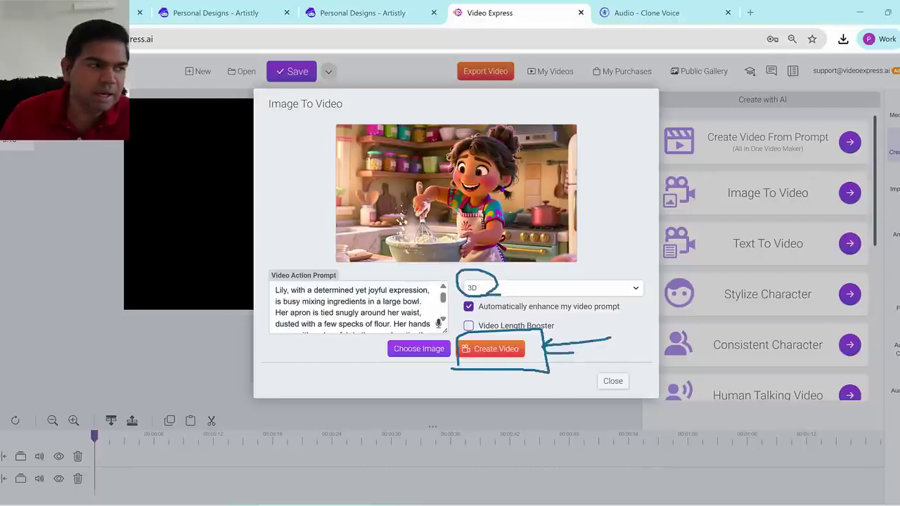
key("Escape")
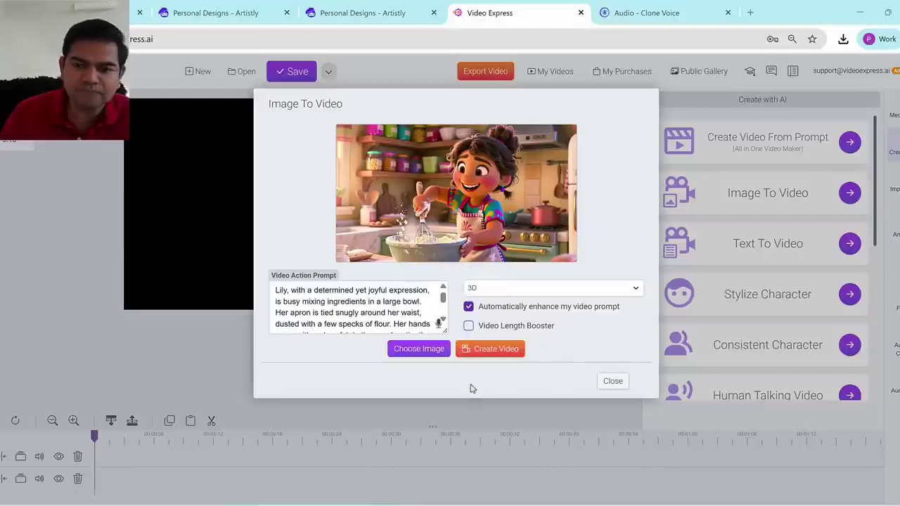
Create the video from Lily's mixing image and close the Image To Video dialog
left_click(513, 350)
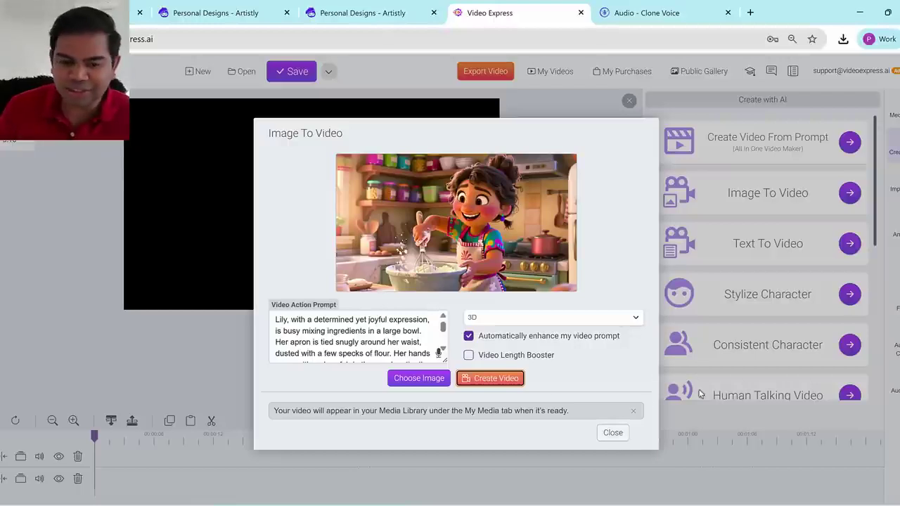
left_click(619, 435)
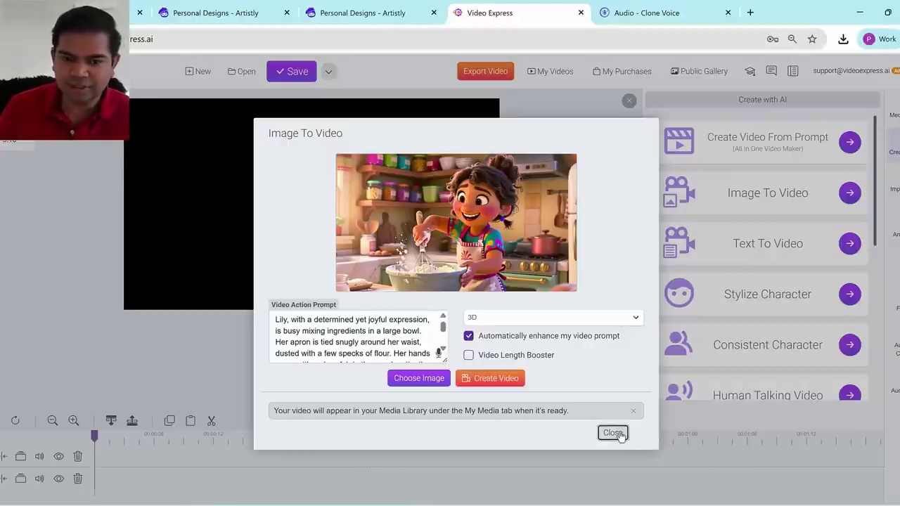
left_click(613, 433)
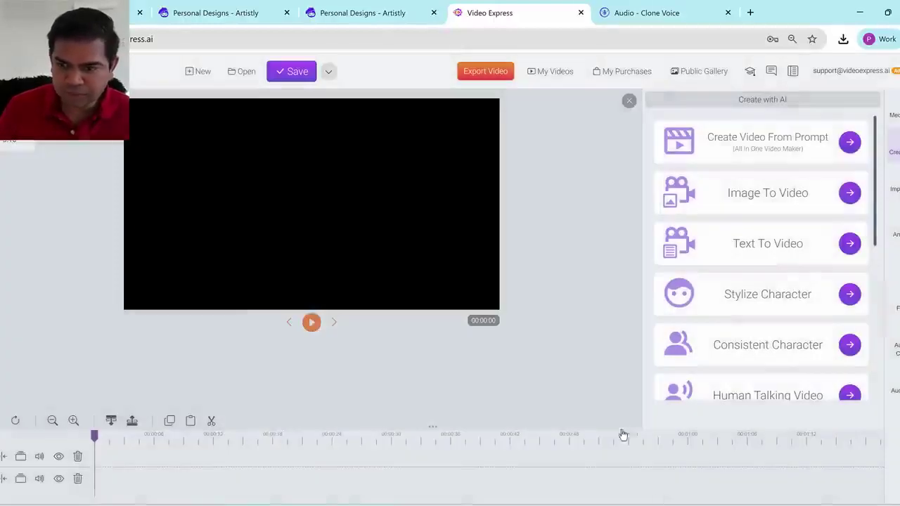
Start a new Image To Video conversion using the close-up image of Lily's hands adding ingredients from the My Artistly Images folder
left_click(851, 195)
left_click(450, 246)
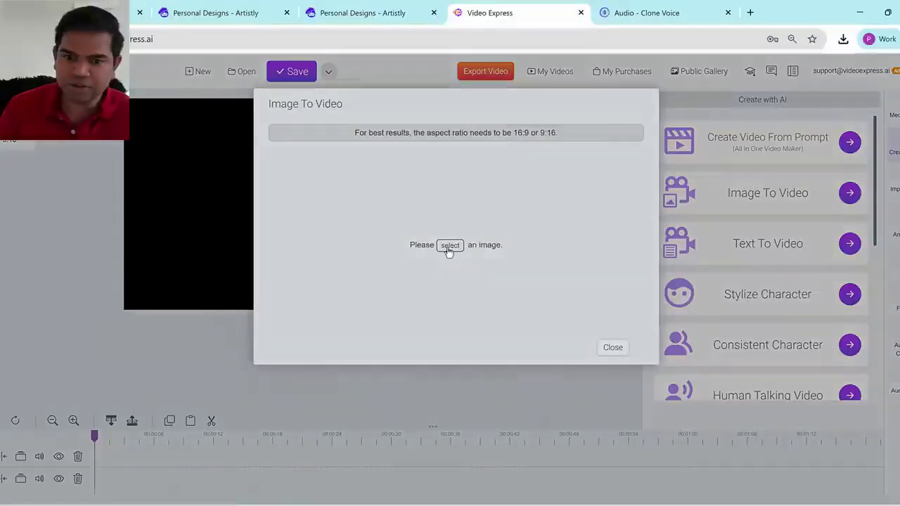
scroll(486, 267, "down", 5)
left_click(461, 197)
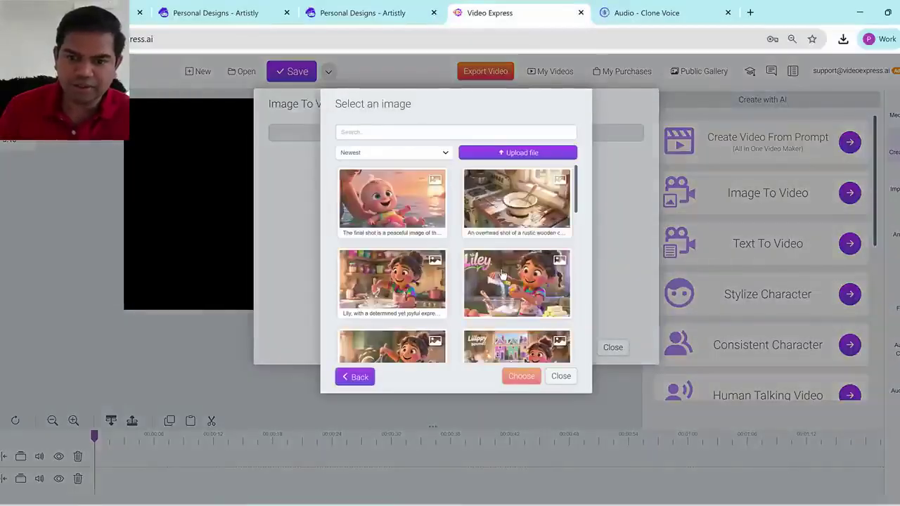
left_click(484, 284)
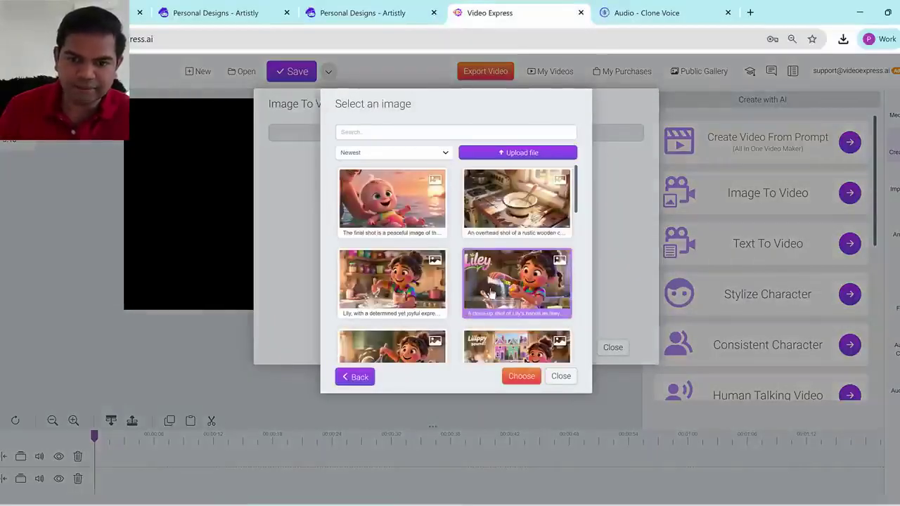
left_click(519, 378)
Review the action prompt, set the image type to 3D, create the video from Lily's hands close-up and close the dialog
left_click_drag(362, 301, 422, 359)
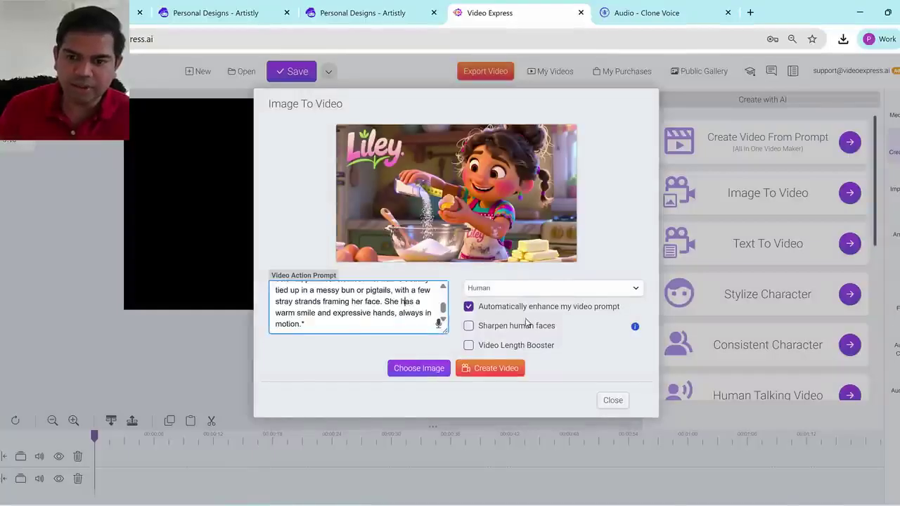
left_click(587, 288)
left_click(473, 334)
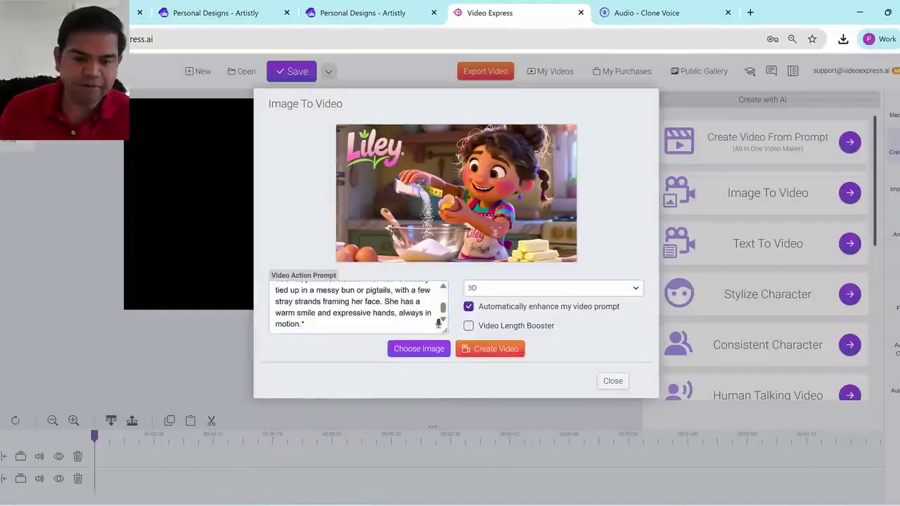
mouse_move(522, 320)
left_mouse_down()
mouse_move(457, 312)
mouse_move(498, 297)
mouse_move(637, 307)
mouse_move(485, 325)
left_mouse_up()
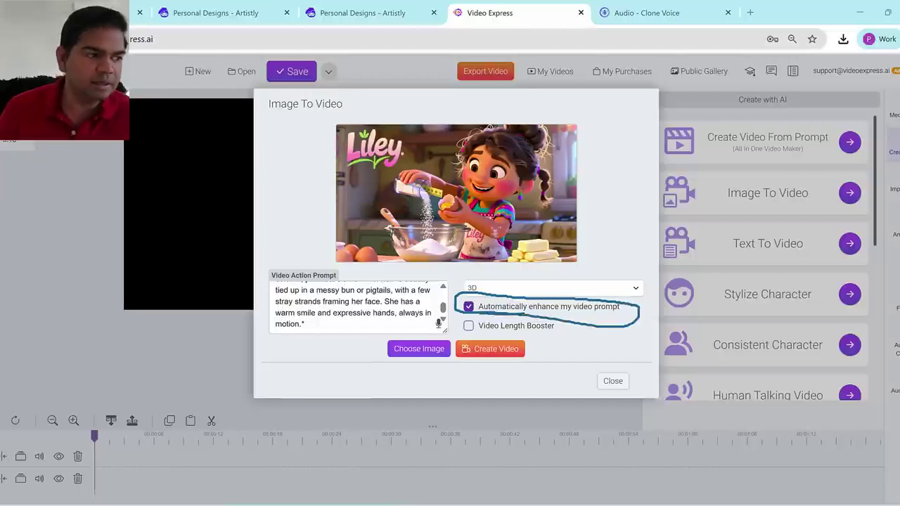
left_click(469, 353)
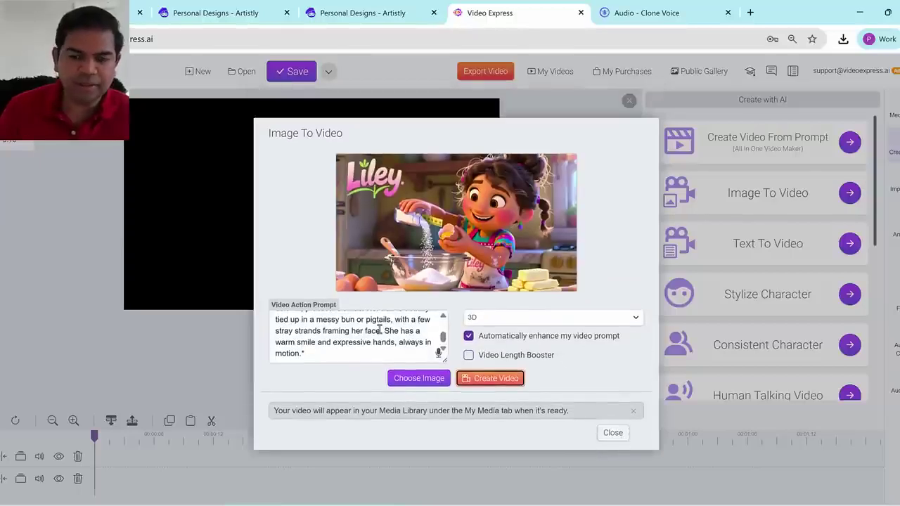
left_click(617, 437)
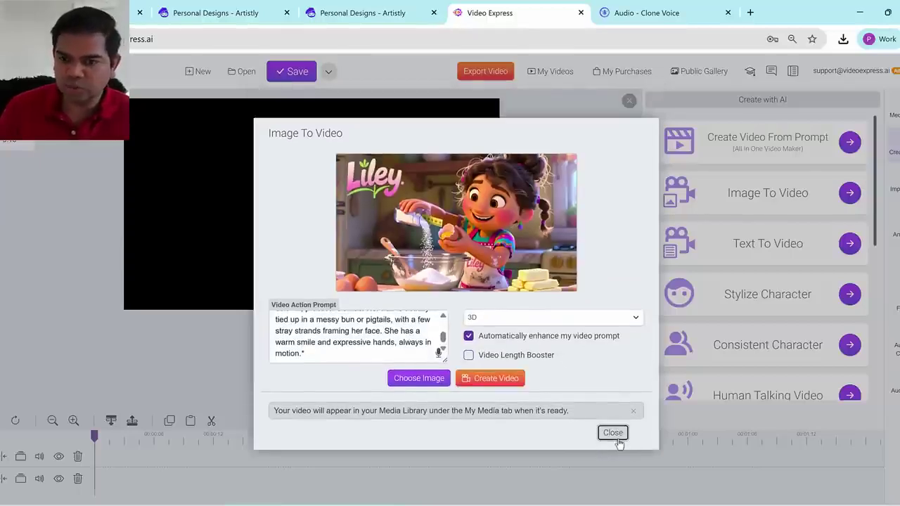
left_click(614, 435)
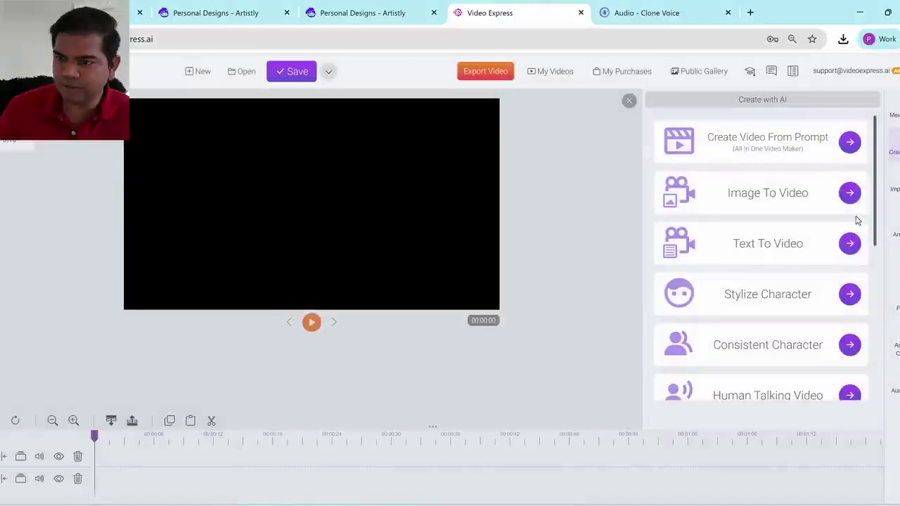
Start another Image To Video conversion using the image of Lily gleefully whisking the batter from the My Artistly Images folder
left_click(849, 193)
left_click(451, 245)
scroll(492, 260, "down", 3)
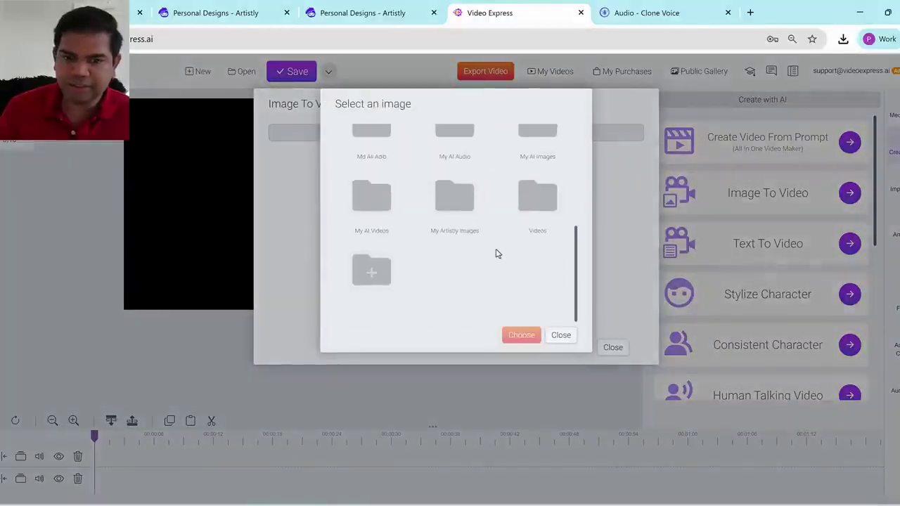
left_click(456, 200)
scroll(464, 220, "down", 1)
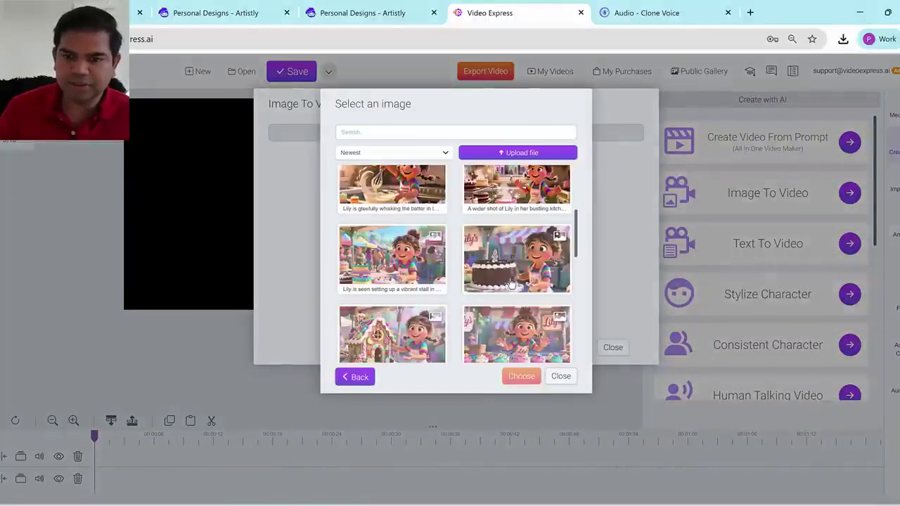
scroll(472, 220, "up", 1)
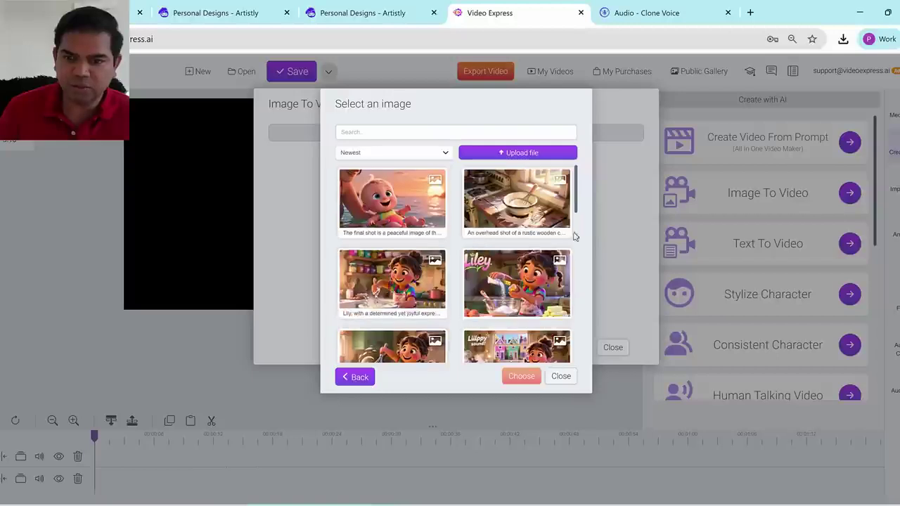
scroll(521, 232, "down", 1)
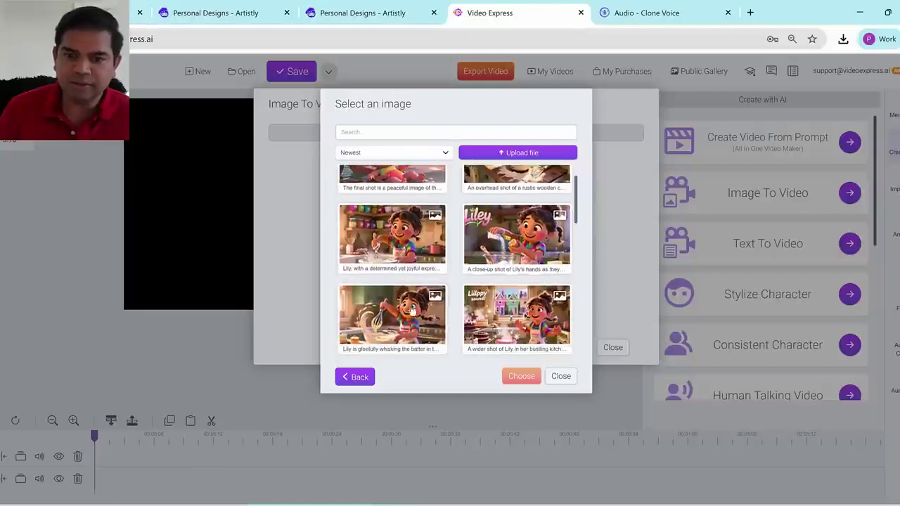
left_click(391, 320)
left_click(526, 377)
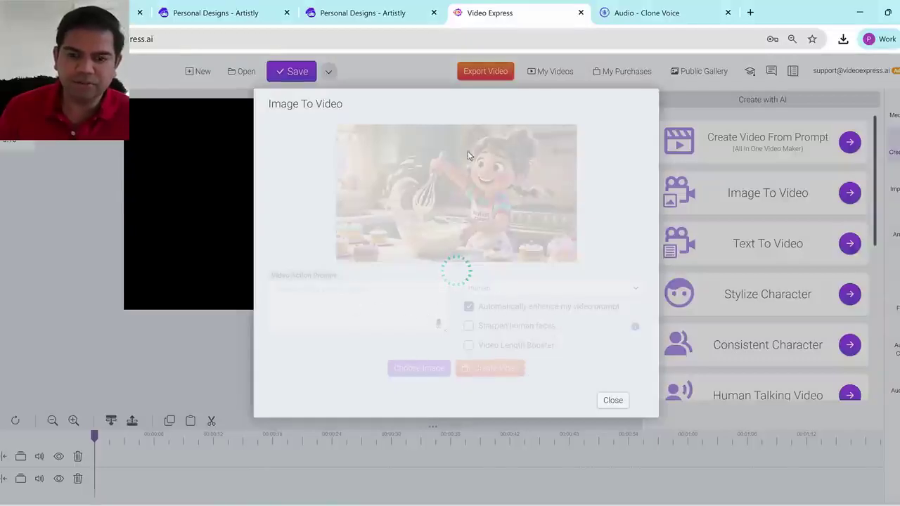
Set the image type to 3D, create the video from the batter-whisking image and close the dialog
left_click(502, 287)
left_click(500, 309)
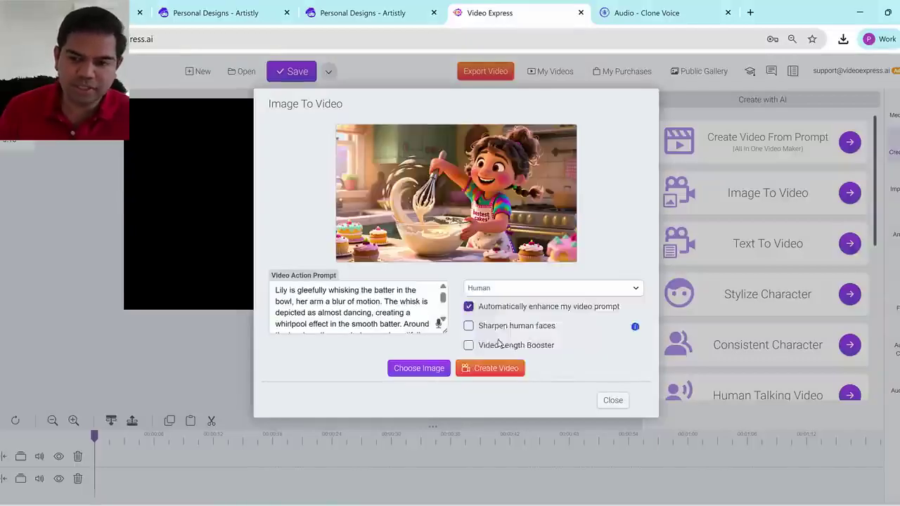
left_click(501, 351)
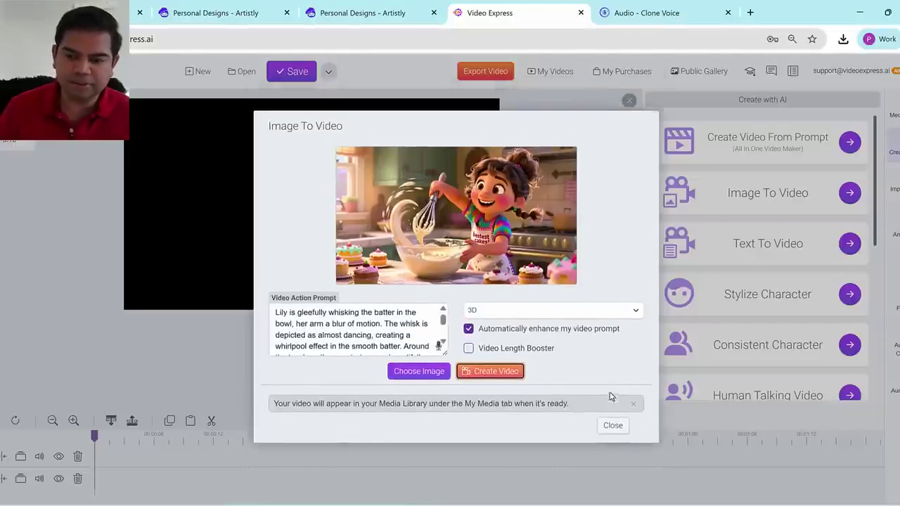
left_click(613, 433)
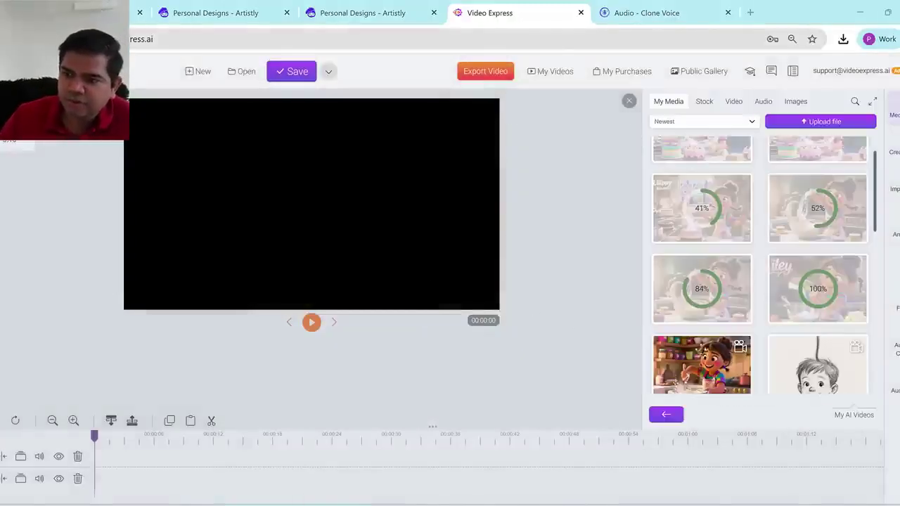
Preview the generated clip of Lily mixing ingredients, place it at the start of the first track and close the media library
left_click(696, 355)
left_click(738, 293)
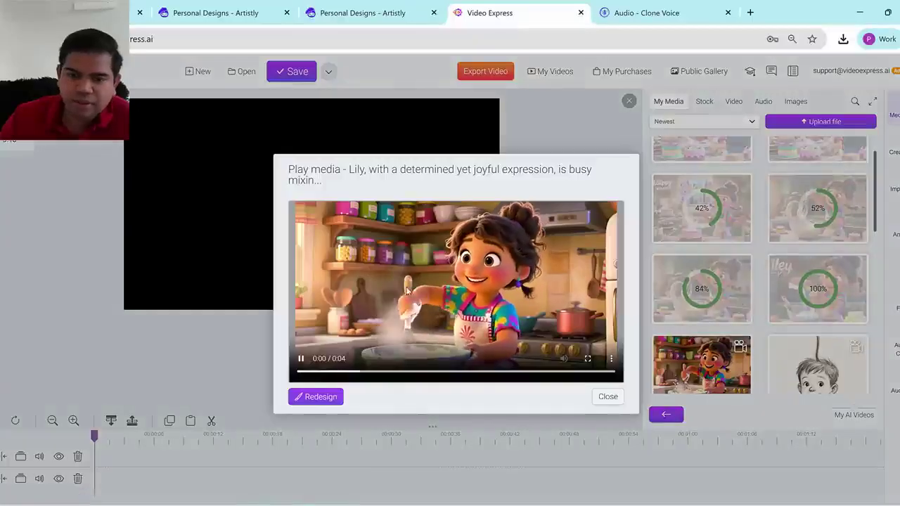
left_click(618, 403)
left_click_drag(702, 364, 144, 470)
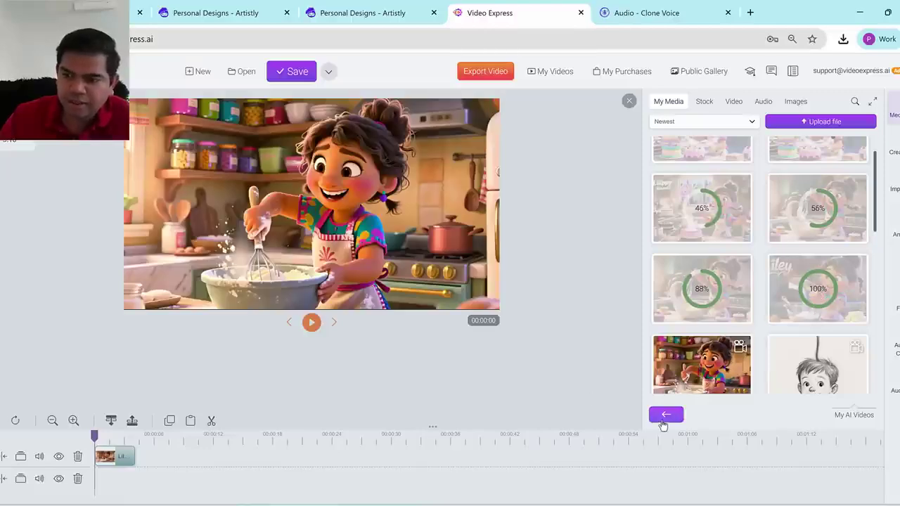
left_click(629, 100)
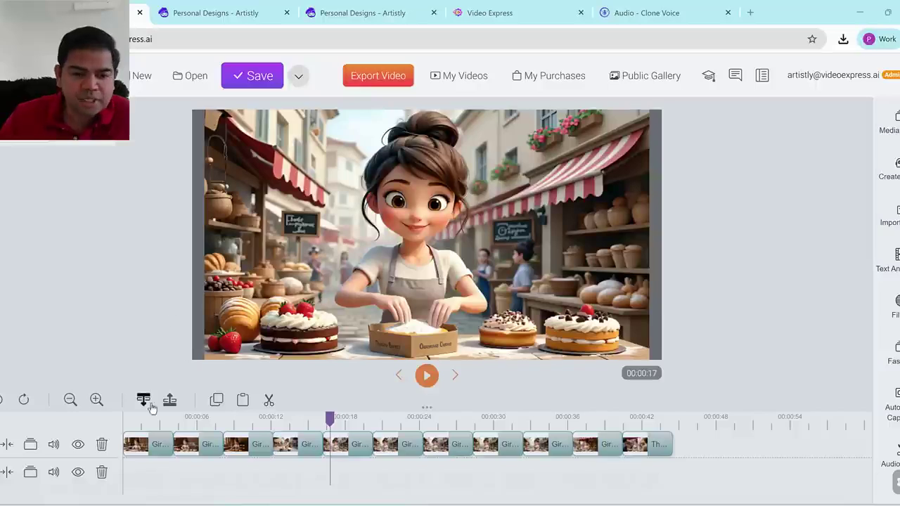
Skim the scenes of the example project with the girl baker, switch to Lily's project and check the start of its clip
left_click_drag(166, 417, 129, 417)
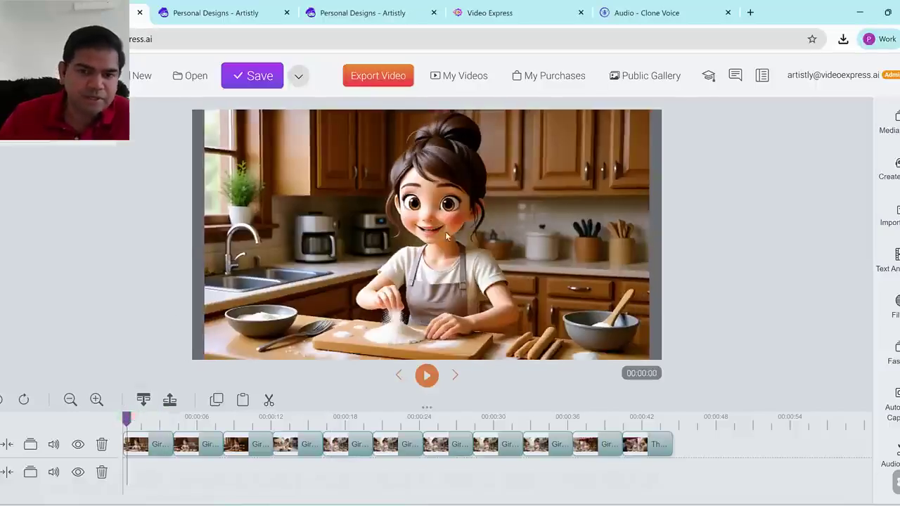
left_click(213, 417)
left_click(275, 417)
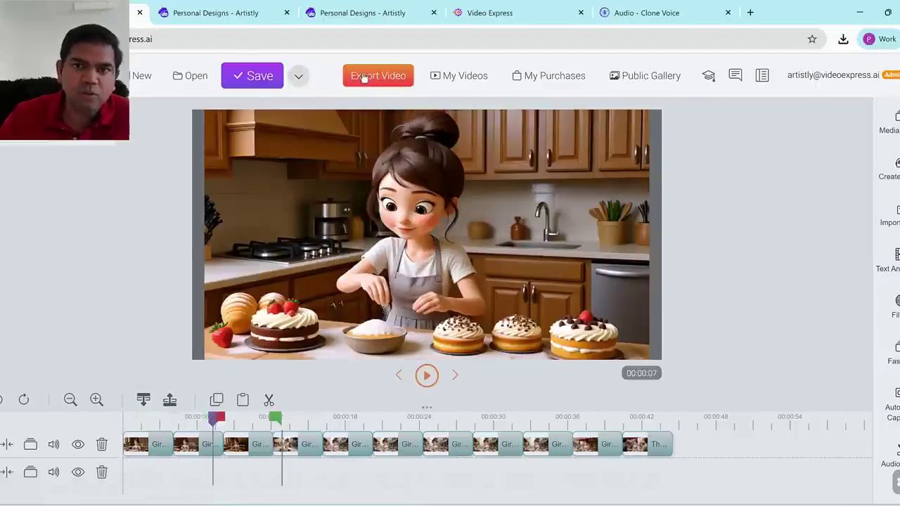
left_click(512, 21)
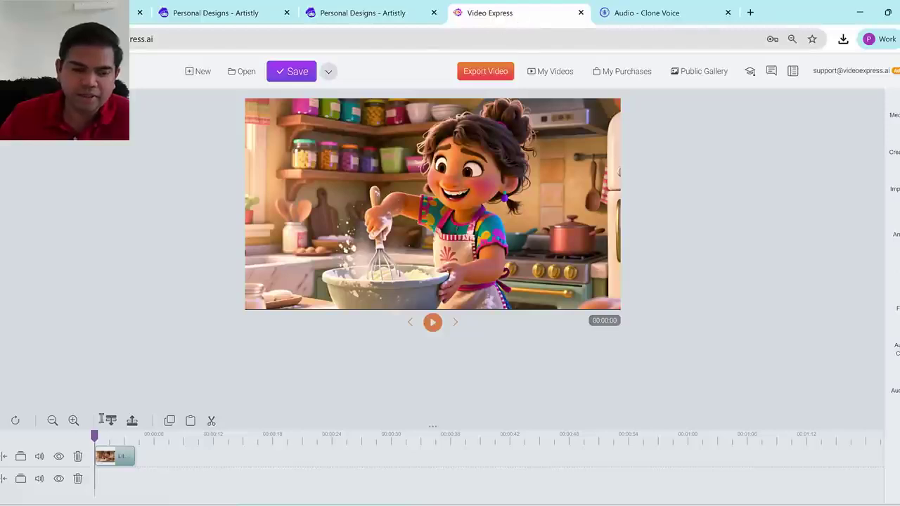
left_click_drag(96, 436, 103, 436)
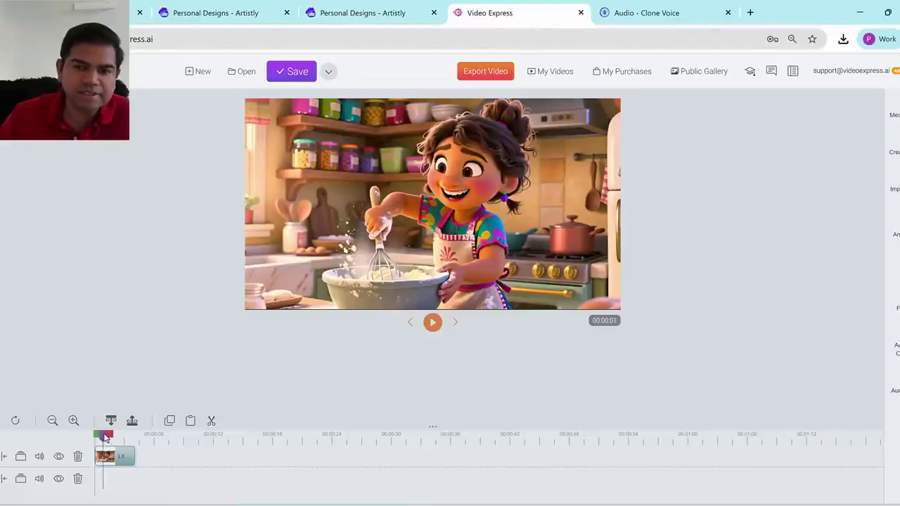
Return to the example baker project and play it up to the scooter scene at about 13 seconds
left_click(97, 21)
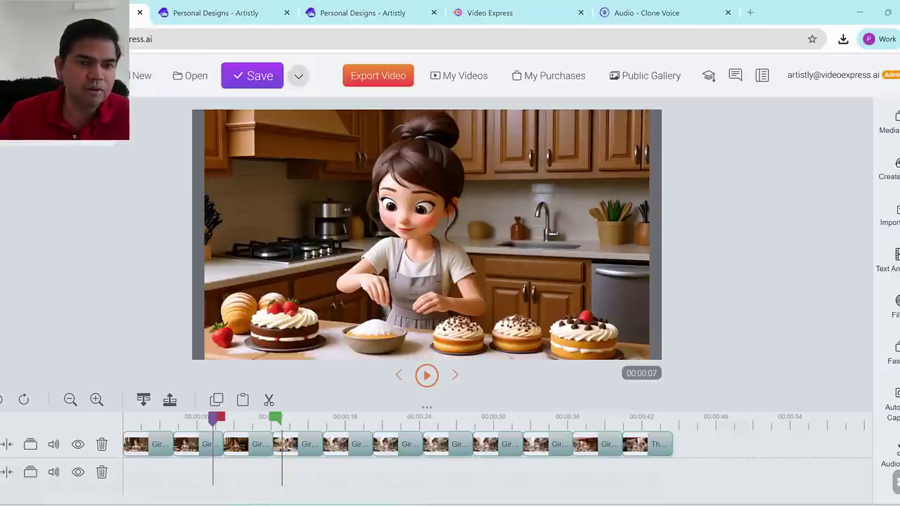
mouse_move(320, 169)
left_mouse_down()
mouse_move(379, 260)
mouse_move(315, 199)
left_mouse_up()
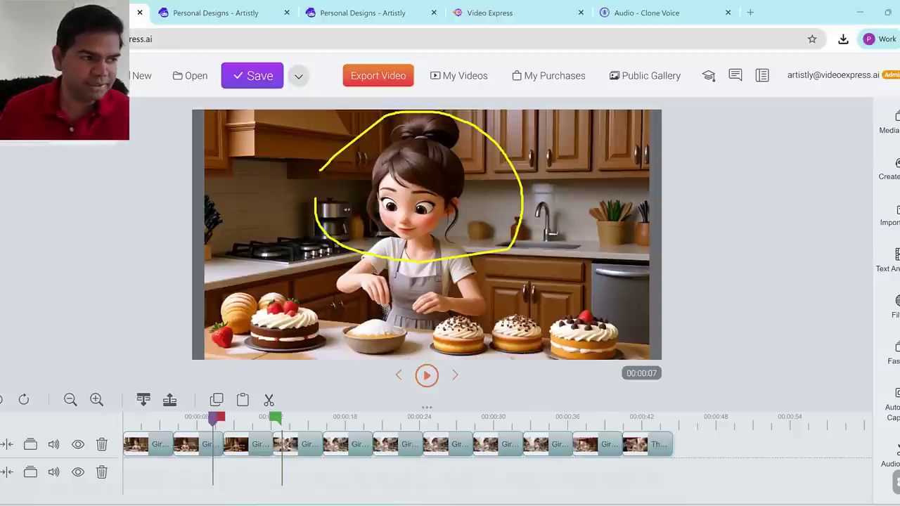
key("Escape")
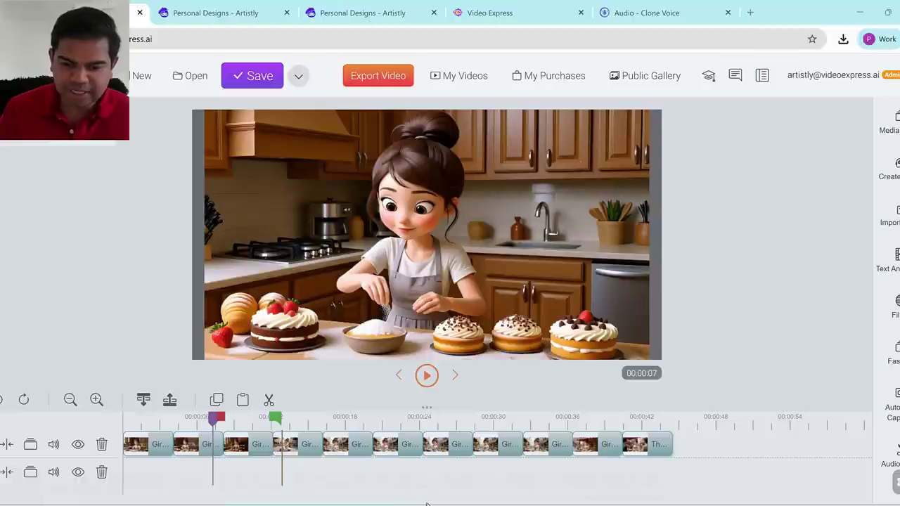
key("alt+Tab")
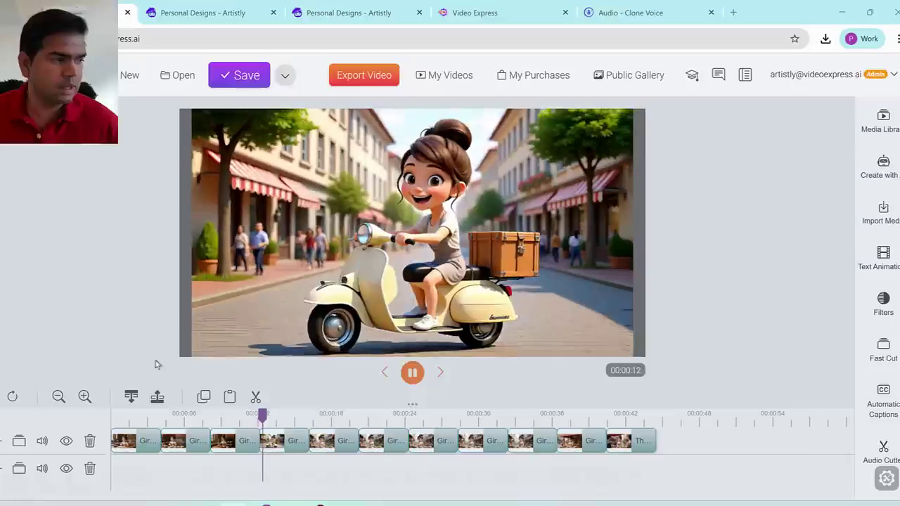
left_click(412, 372)
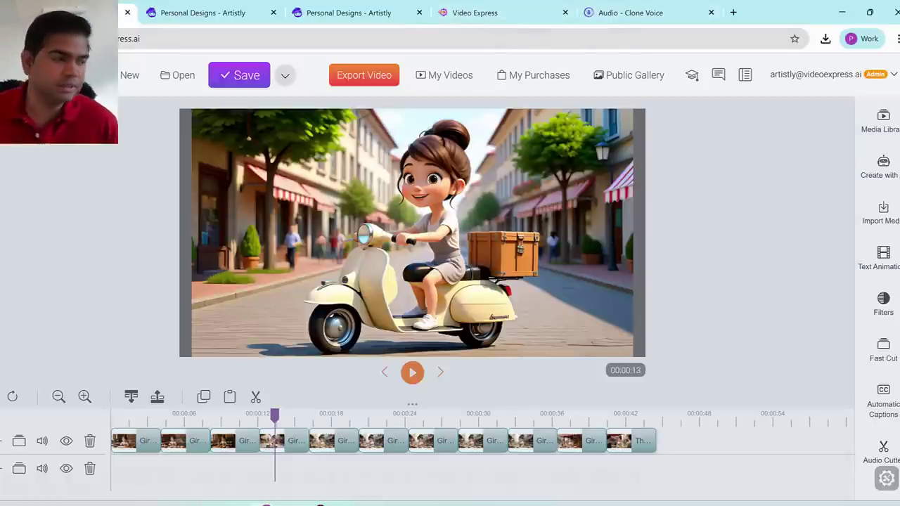
Switch to Lily's project and play its timeline from the start
left_click(485, 13)
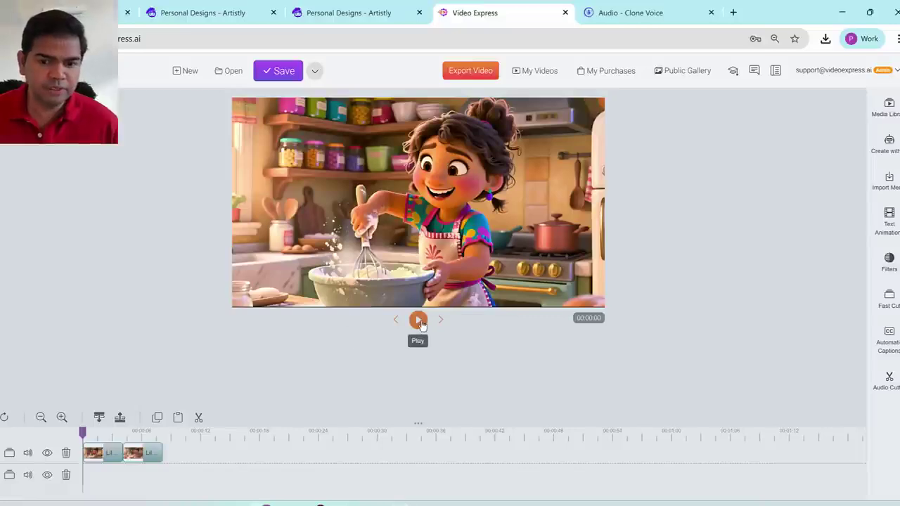
left_click(418, 320)
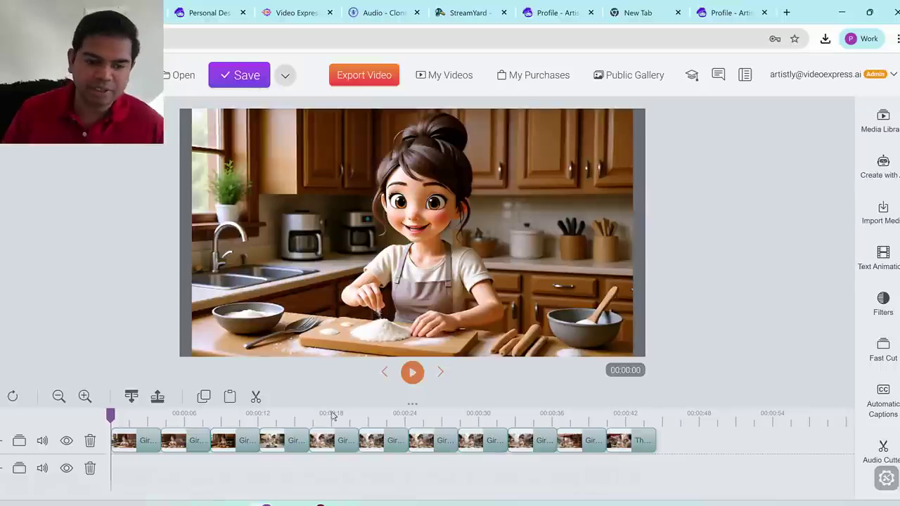
Play the opening of the example baker project, skim through to its final scene and return the playhead to the start
left_click(412, 372)
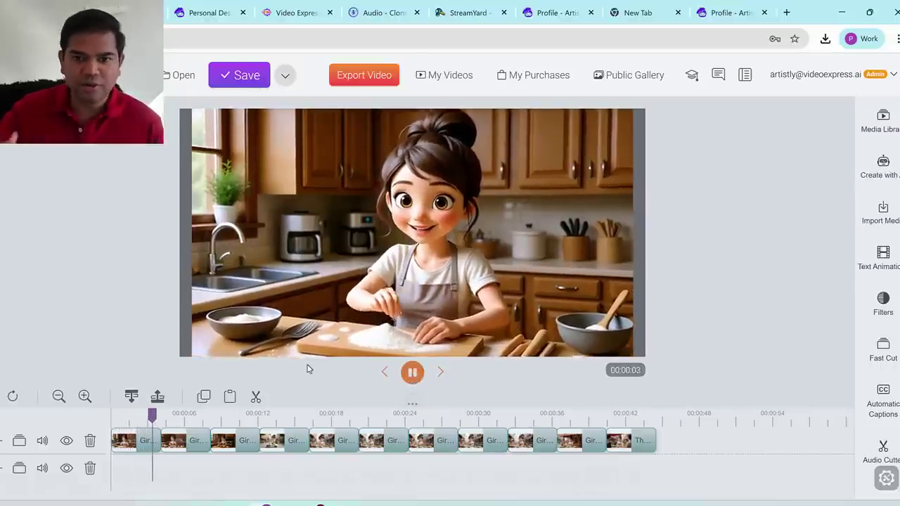
left_click(413, 374)
left_click_drag(179, 415, 641, 420)
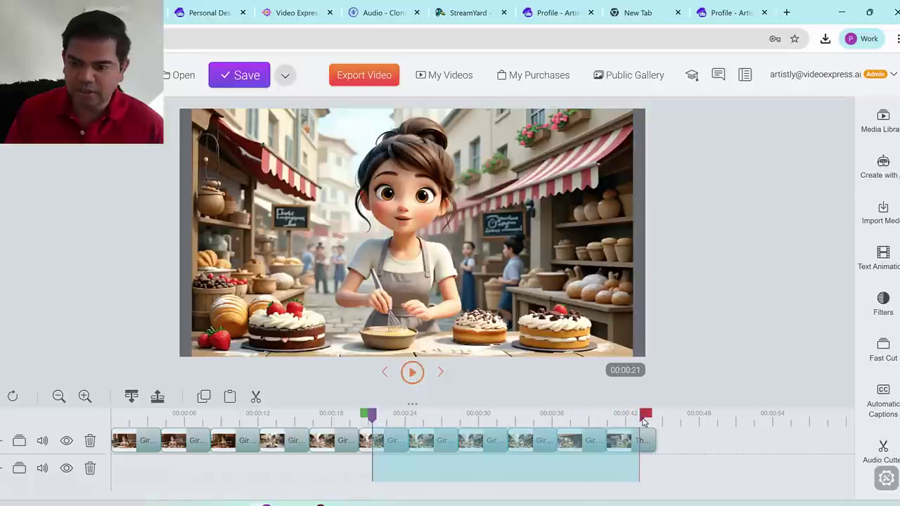
left_click(637, 417)
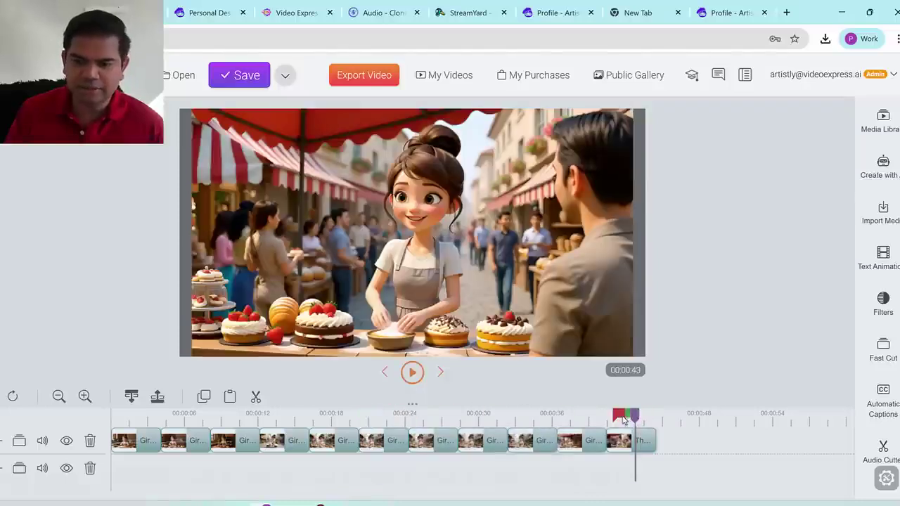
left_click_drag(623, 420, 110, 416)
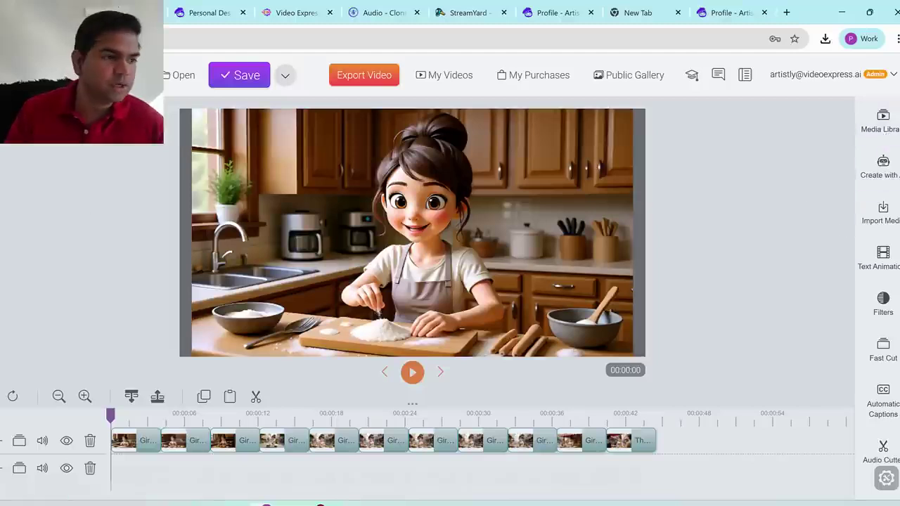
mouse_move(106, 467)
left_mouse_down()
mouse_move(662, 481)
mouse_move(670, 502)
mouse_move(110, 467)
mouse_move(131, 478)
left_mouse_up()
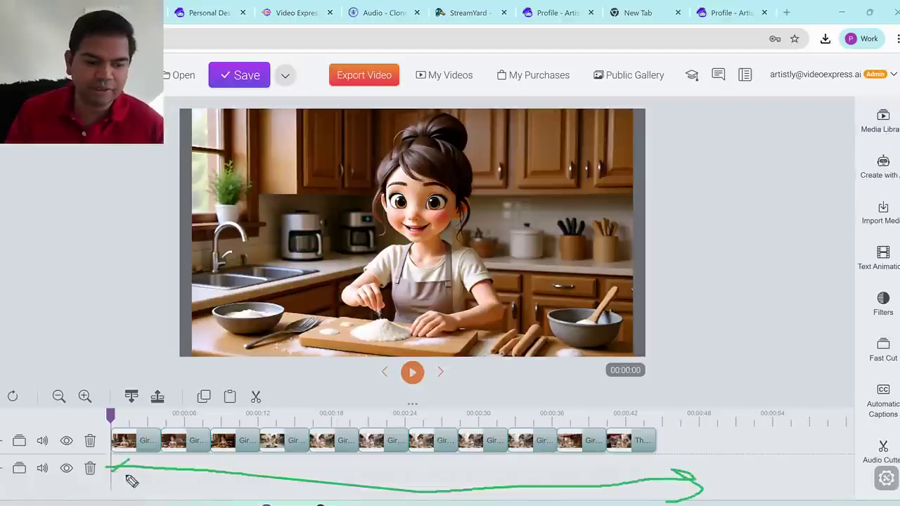
key("Escape")
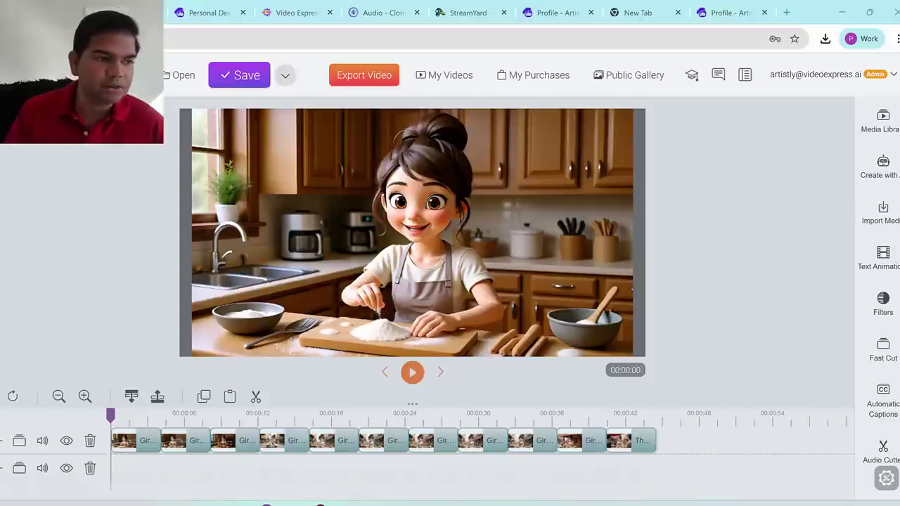
mouse_move(879, 242)
left_mouse_down()
mouse_move(862, 238)
mouse_move(879, 247)
left_mouse_up()
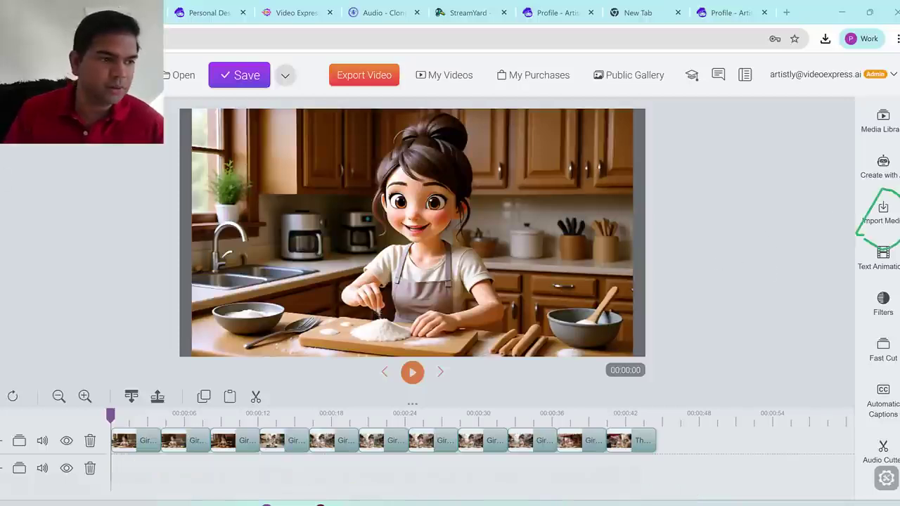
key("Escape")
Open the import from CloneVoice.ai and show its Music files
left_click(883, 211)
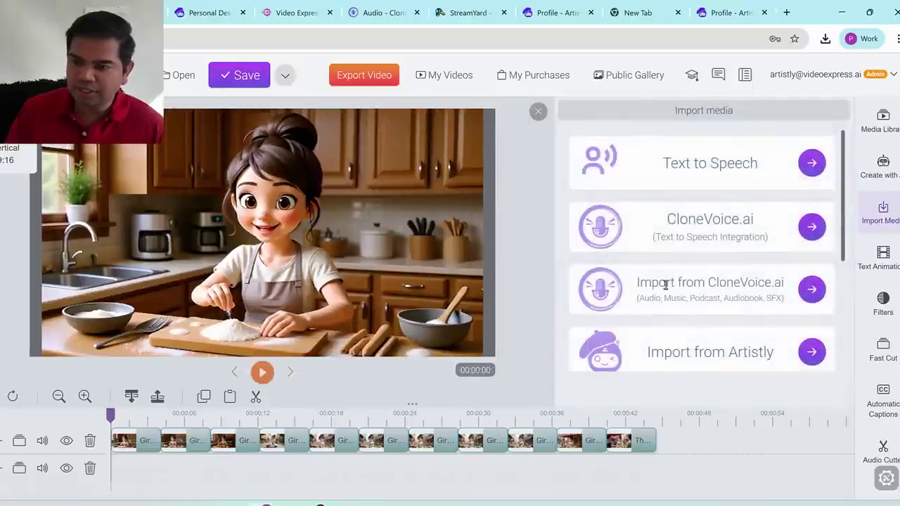
left_click_drag(637, 283, 786, 282)
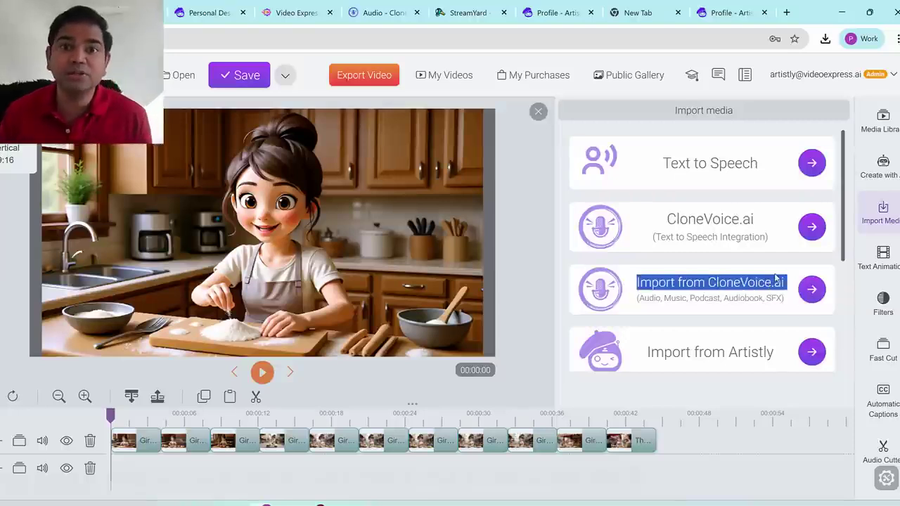
triple_click(738, 282)
left_click(811, 289)
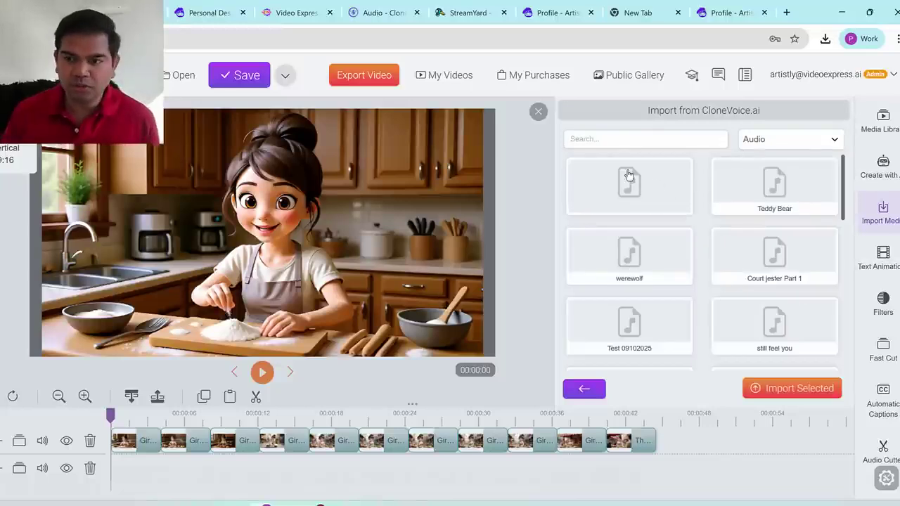
left_click(763, 142)
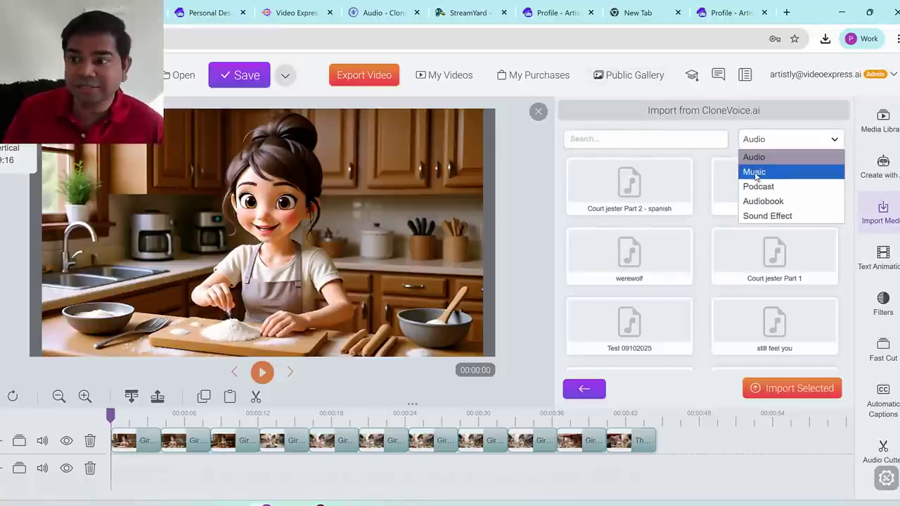
left_click(757, 173)
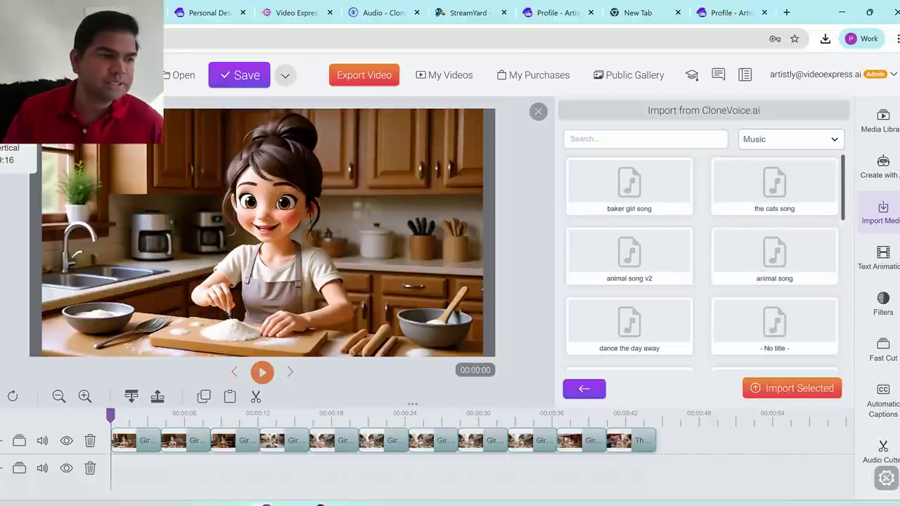
Import "baker girl song" from the CloneVoice.ai music list into the media library
left_click_drag(605, 173, 603, 213)
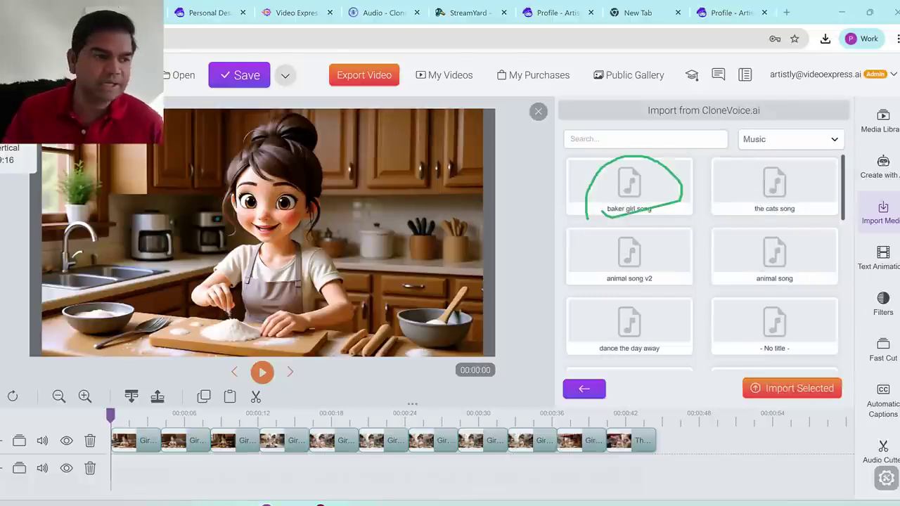
left_click(625, 194)
scroll(769, 286, "down", 4)
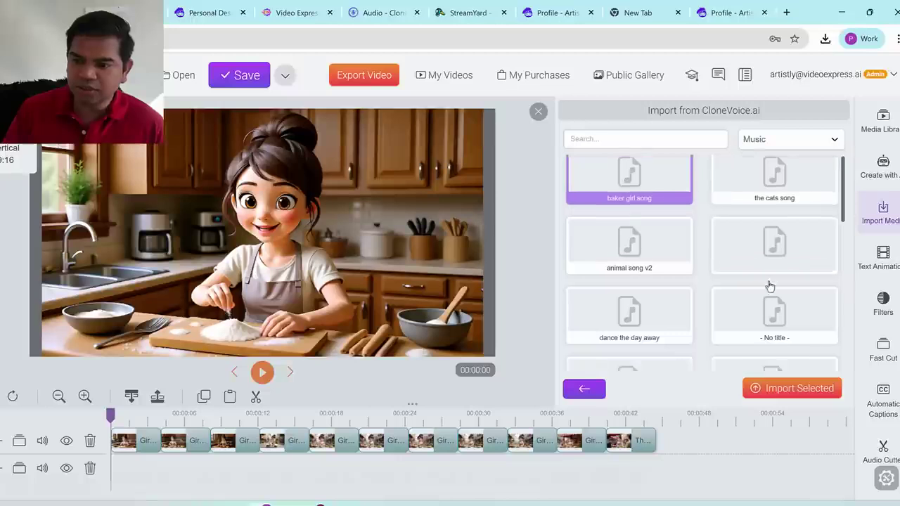
left_click(798, 391)
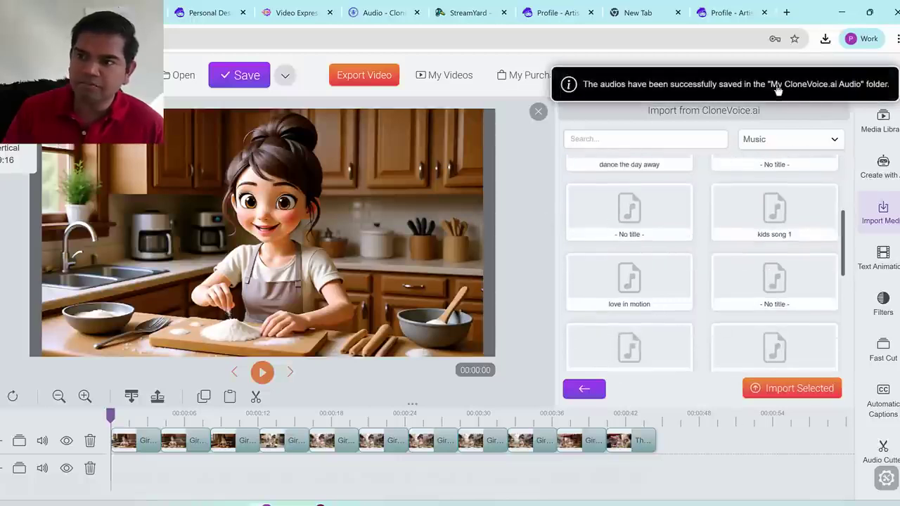
Add the Baker girl song from the My CloneVoice.ai folder to the second track, trimming its quiet intro so the singing starts at 0
left_click(888, 129)
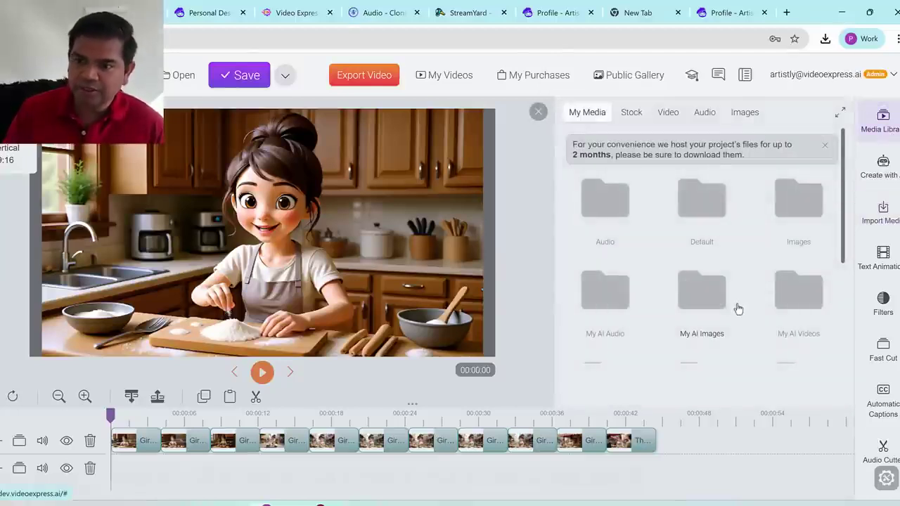
left_click_drag(842, 257, 844, 347)
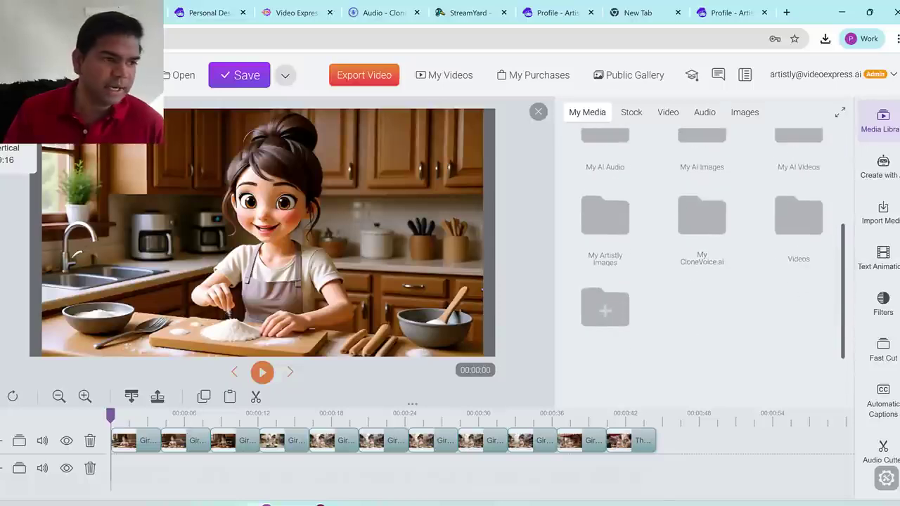
mouse_move(657, 257)
left_mouse_down()
mouse_move(721, 210)
mouse_move(673, 270)
left_mouse_up()
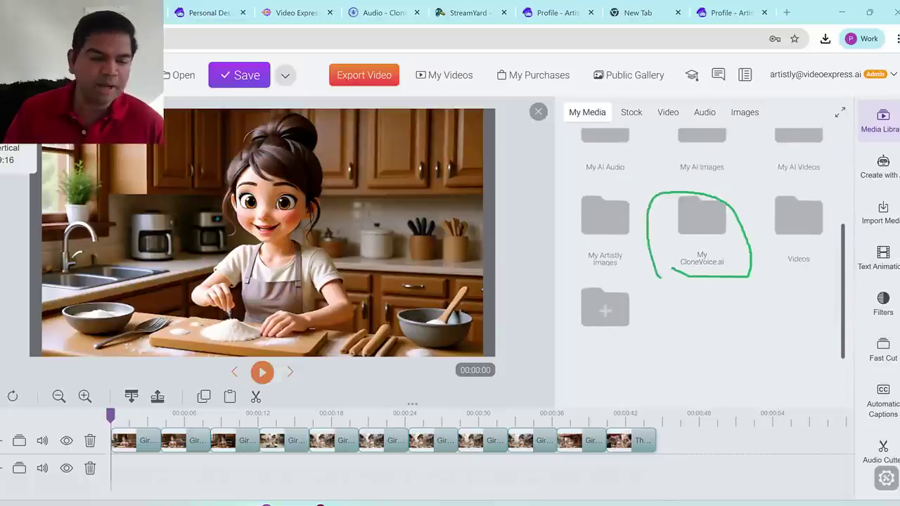
left_click(687, 232)
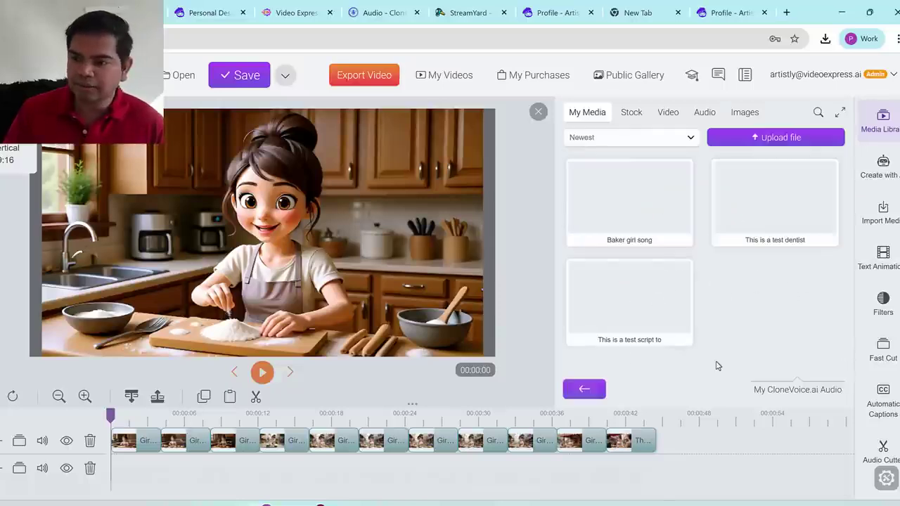
left_click_drag(616, 195, 238, 456)
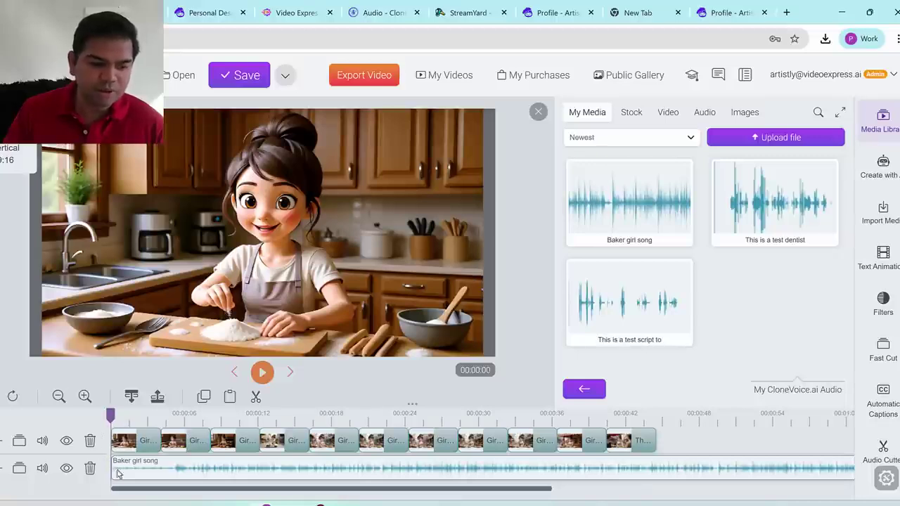
left_click_drag(117, 473, 221, 478)
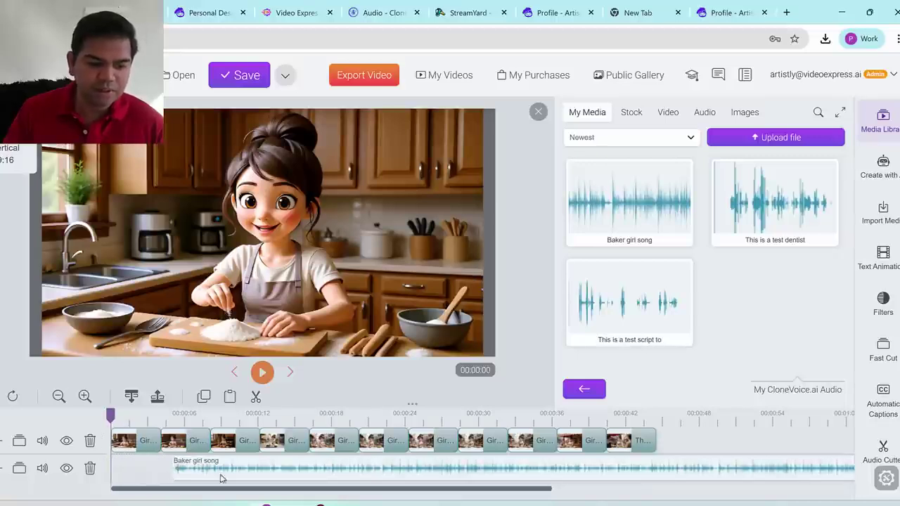
right_click(143, 443)
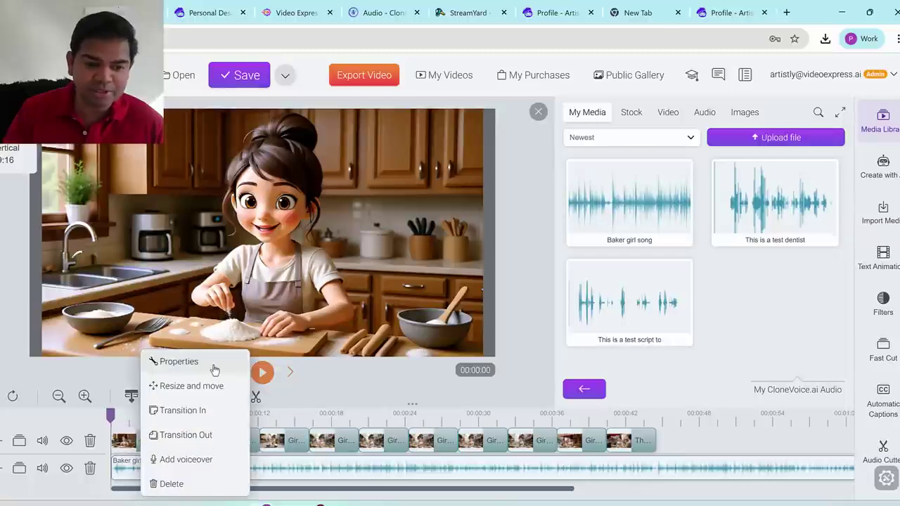
left_click(437, 397)
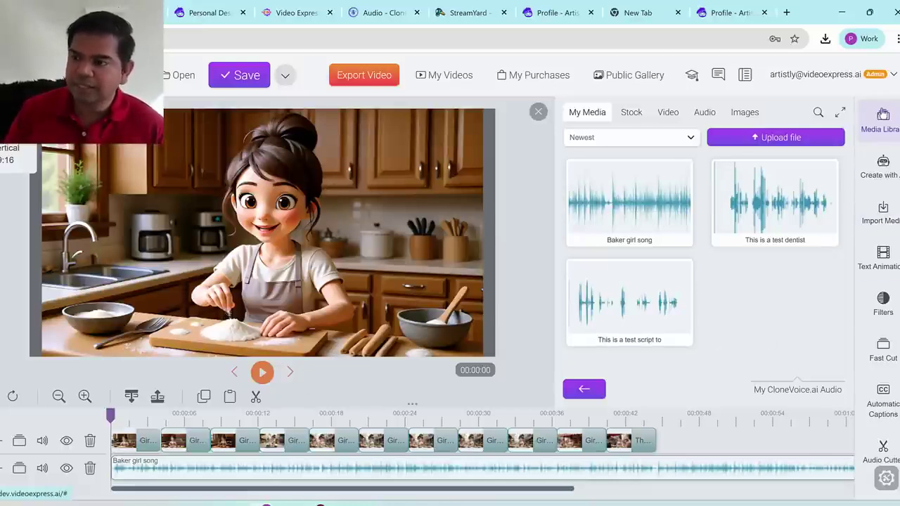
left_click(888, 131)
left_click(889, 131)
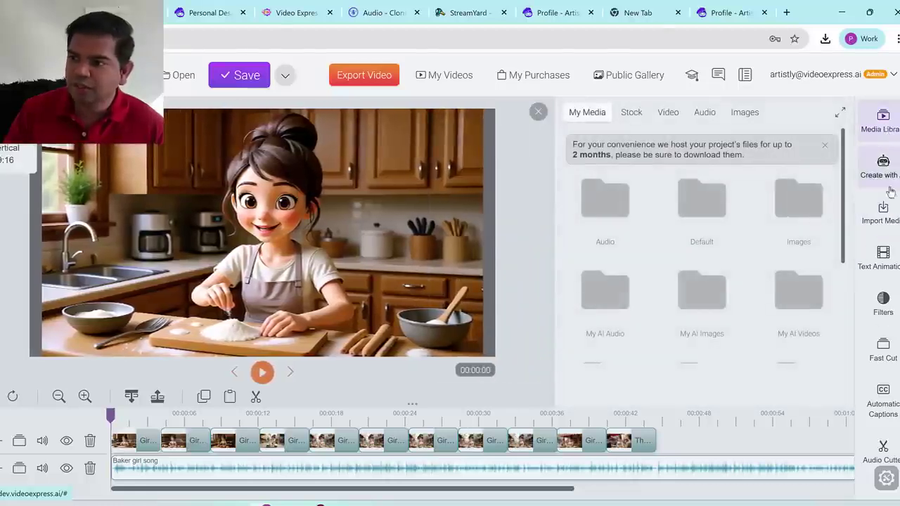
left_click(538, 112)
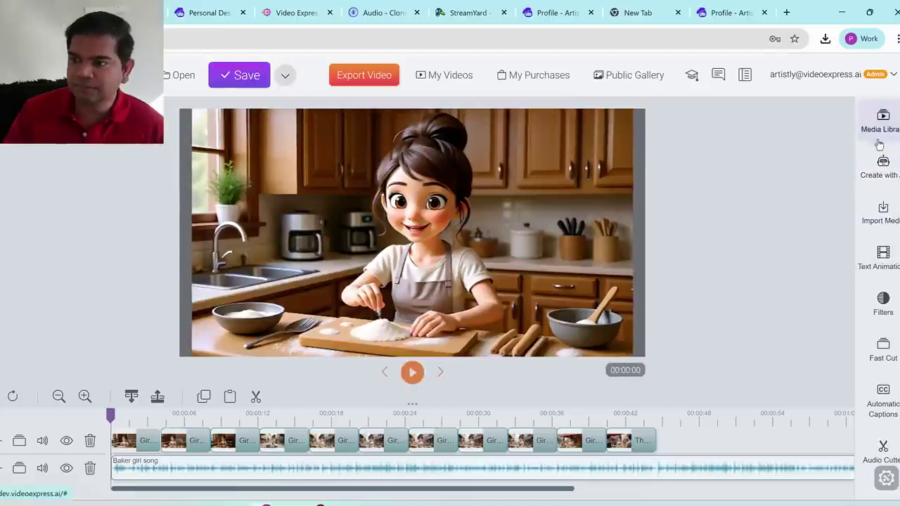
Start an Image To Video creation with the newest image in My AI Images, the baker at the market stall with cakes
left_click(883, 167)
left_click_drag(662, 227, 777, 227)
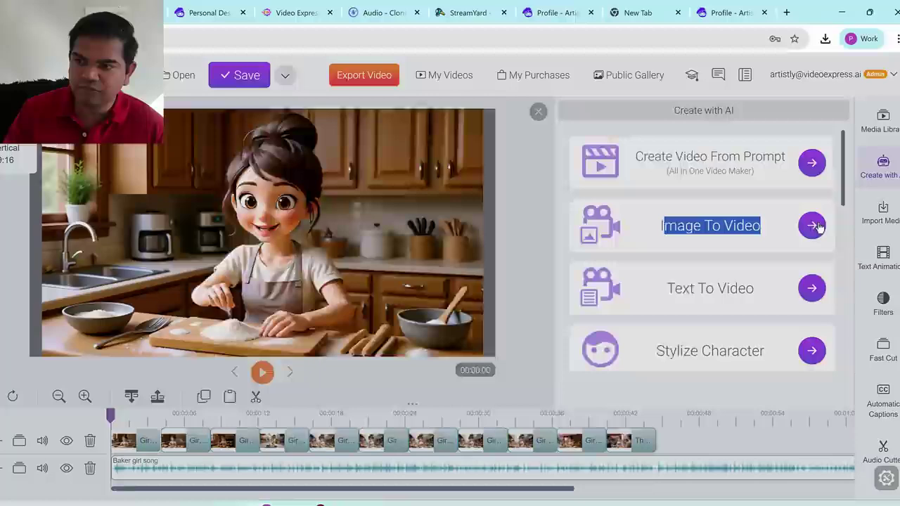
left_click(812, 225)
left_click(443, 295)
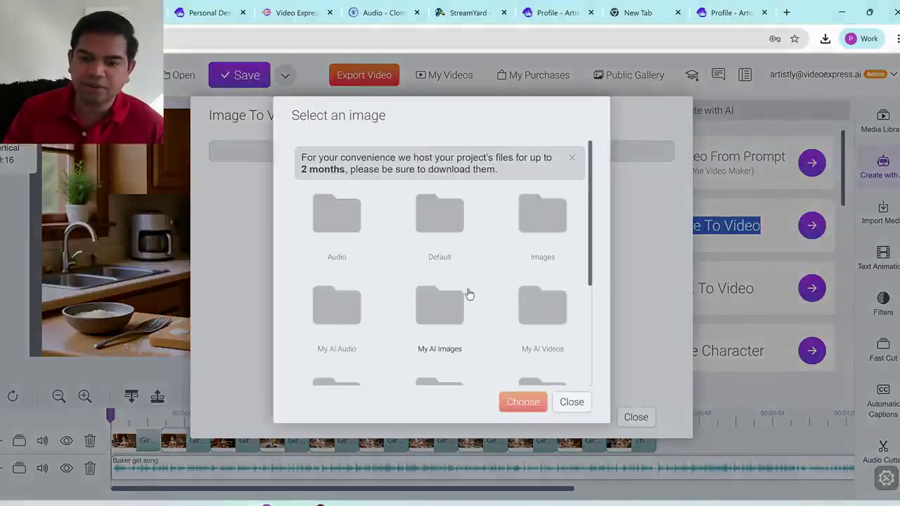
left_click(446, 311)
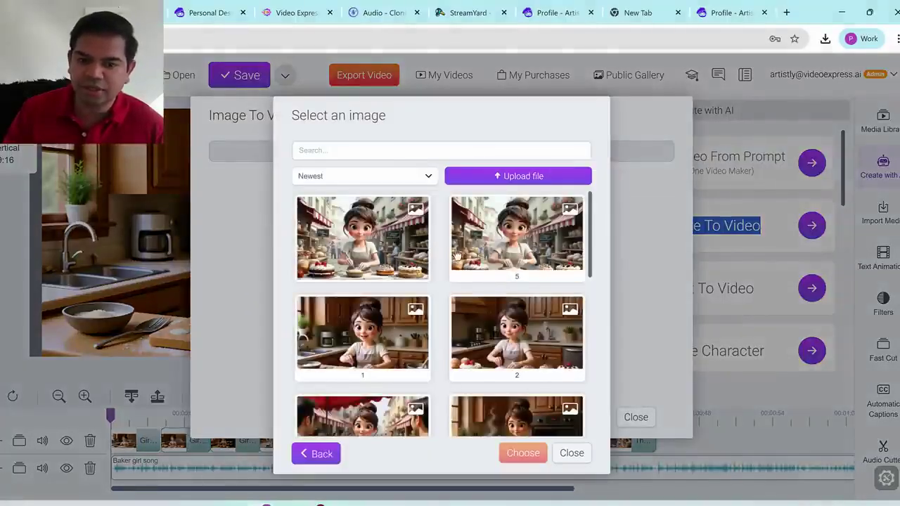
left_click(414, 275)
left_click(519, 455)
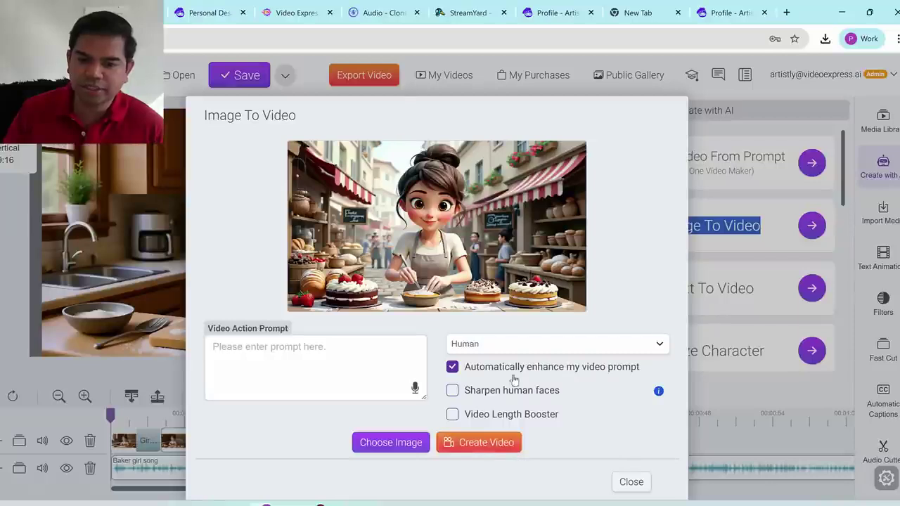
Set the video style to 3D and enable Video Length Booster, leaving Image To Video without creating a clip
left_click(485, 343)
left_click(478, 391)
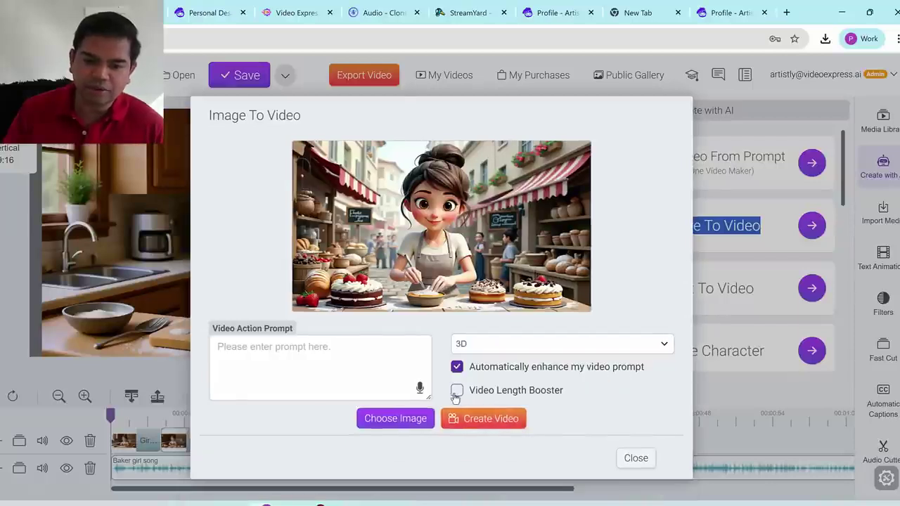
mouse_move(474, 383)
left_mouse_down()
mouse_move(433, 398)
mouse_move(496, 404)
mouse_move(569, 396)
mouse_move(461, 384)
left_mouse_up()
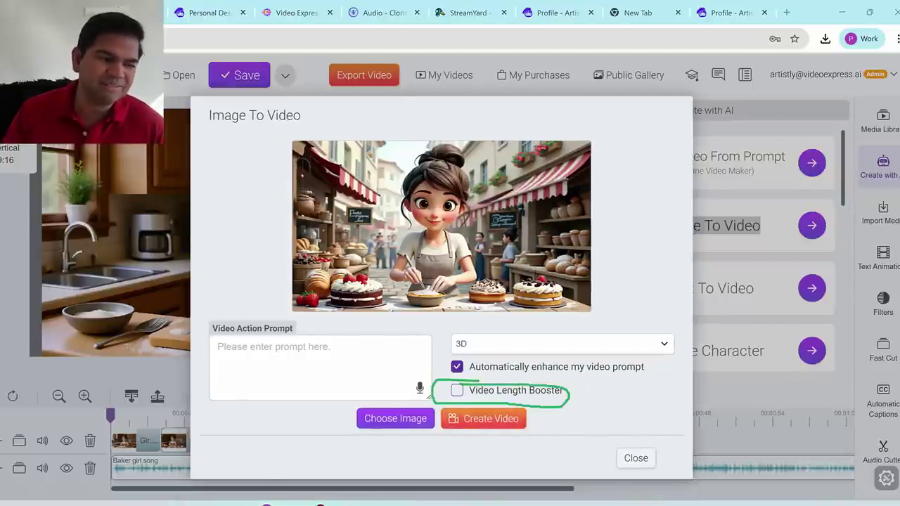
left_click(456, 391)
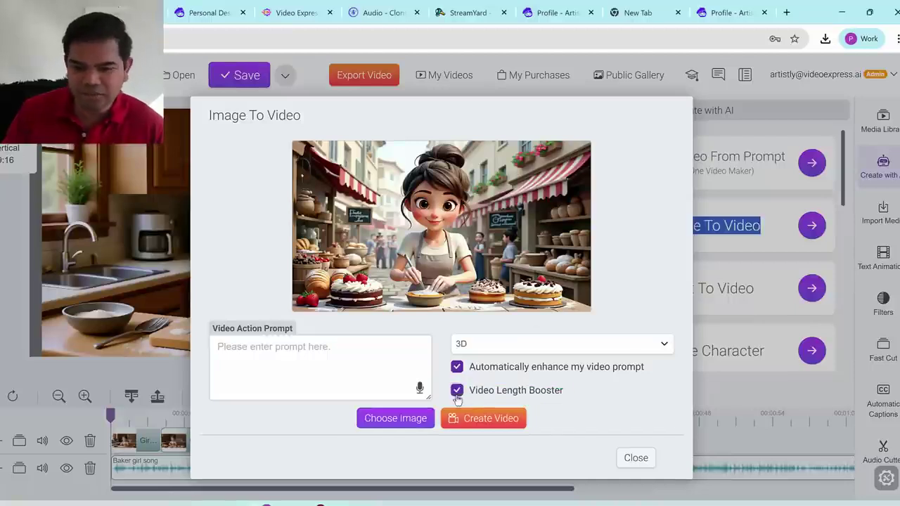
left_click(370, 372)
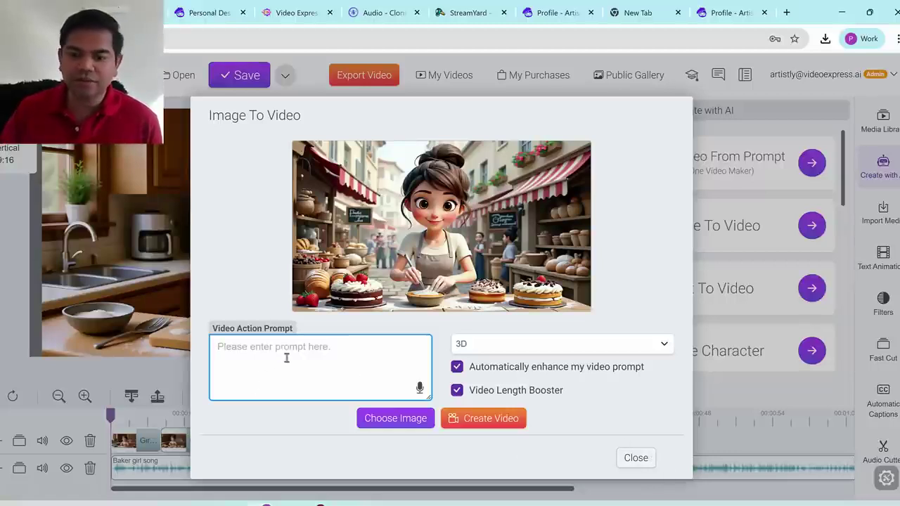
left_click(523, 397)
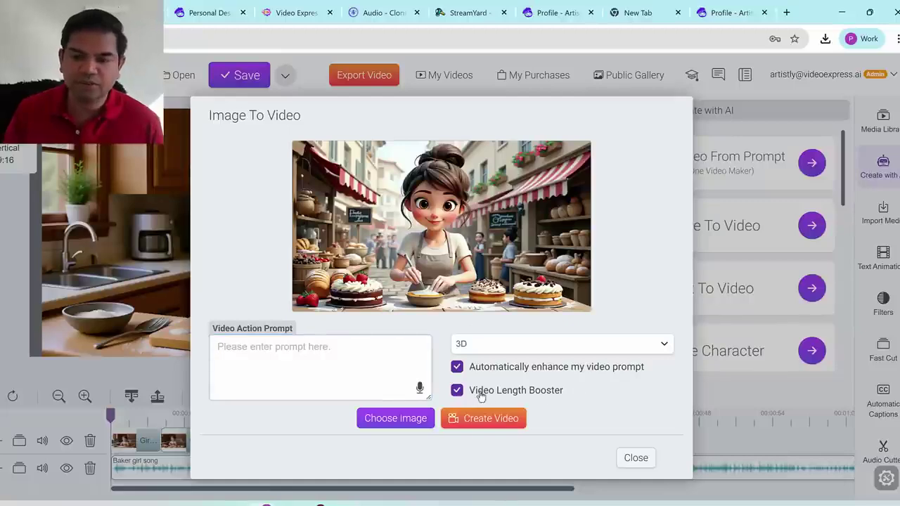
left_click(648, 456)
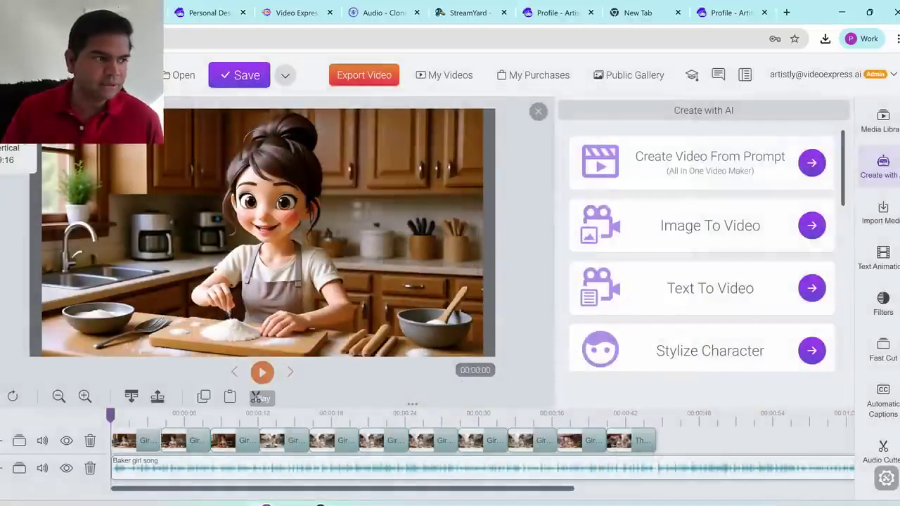
Play the baker video with its song from the start to about 7 seconds and close the AI creation options
left_click(262, 372)
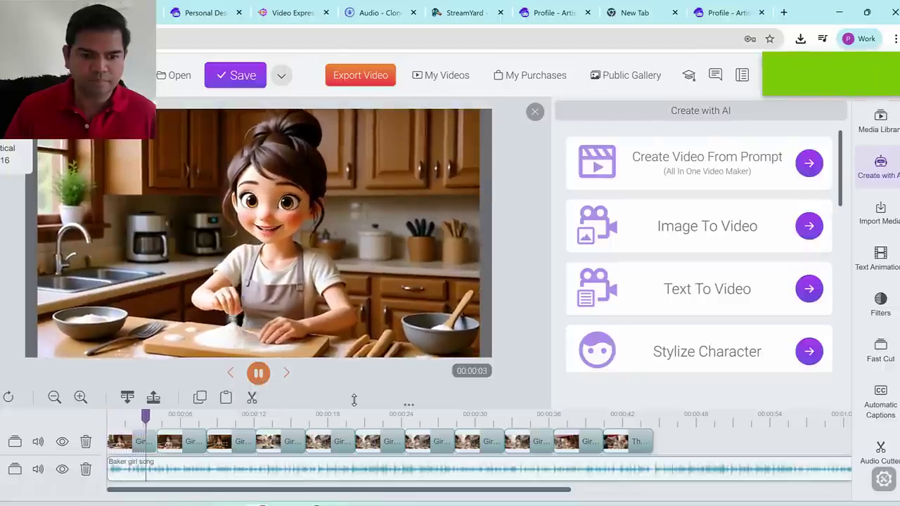
left_click(259, 375)
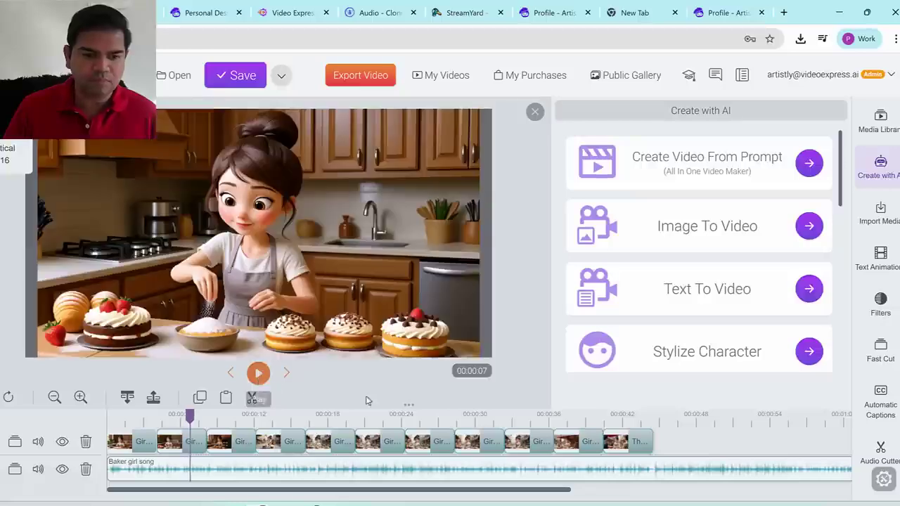
left_click(536, 112)
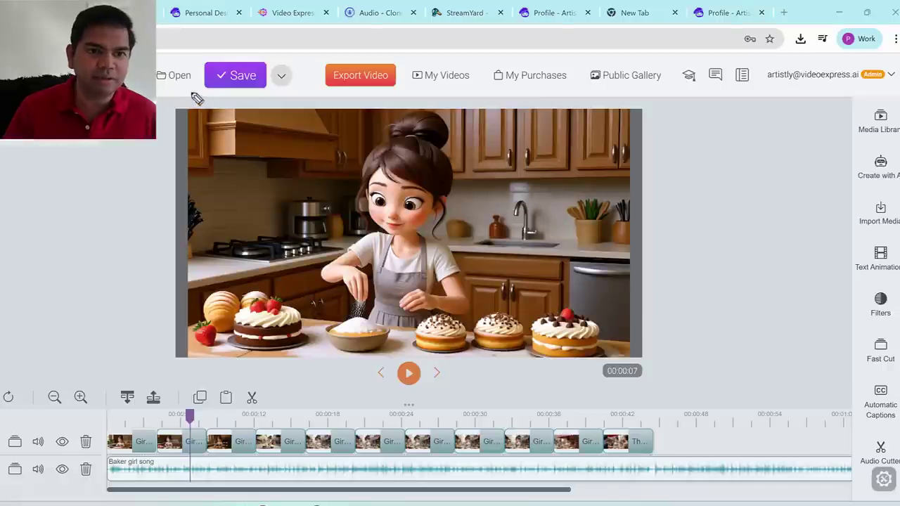
left_click_drag(207, 79, 220, 90)
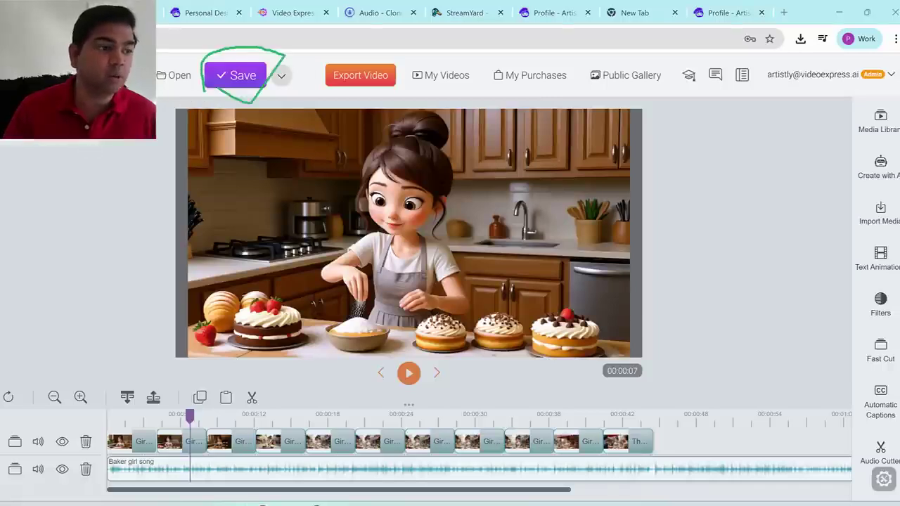
Save the project, check that baker girl video is listed among the stored projects, and return to the editor
left_click(236, 79)
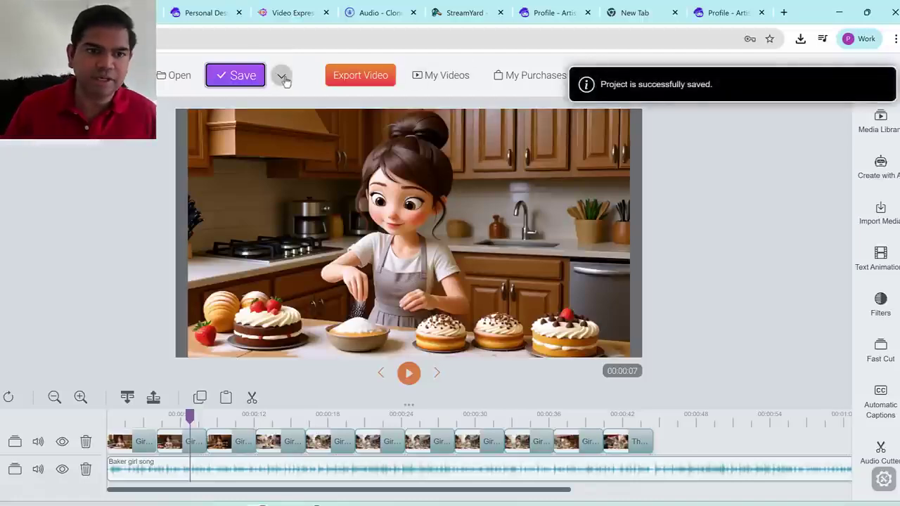
left_click(177, 79)
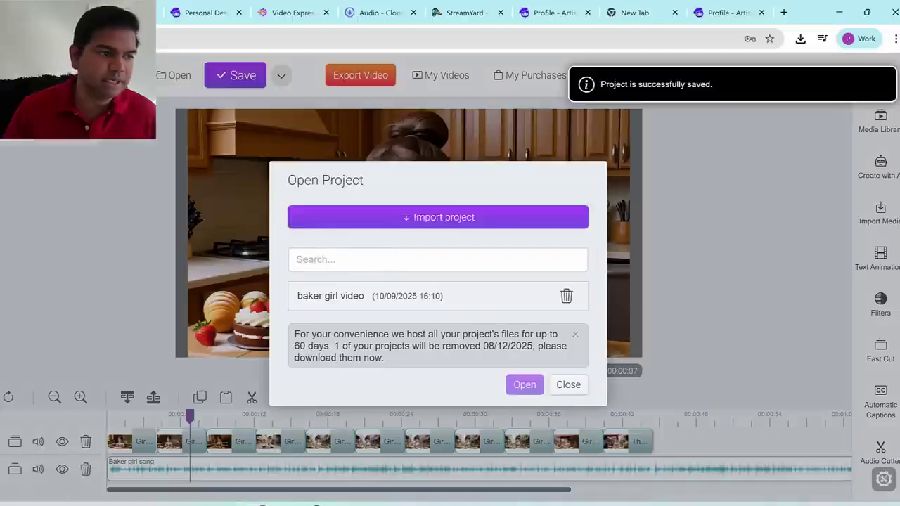
mouse_move(349, 275)
left_mouse_down()
mouse_move(538, 293)
mouse_move(260, 258)
left_mouse_up()
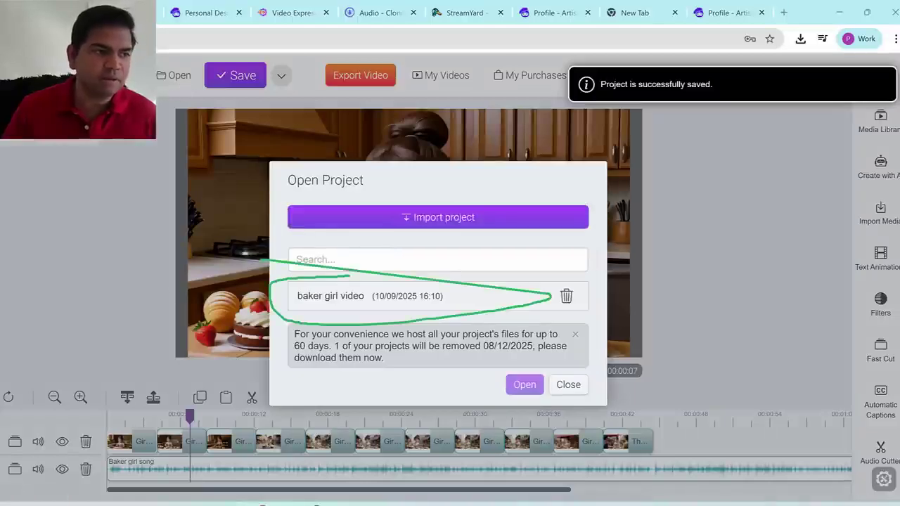
left_click(573, 386)
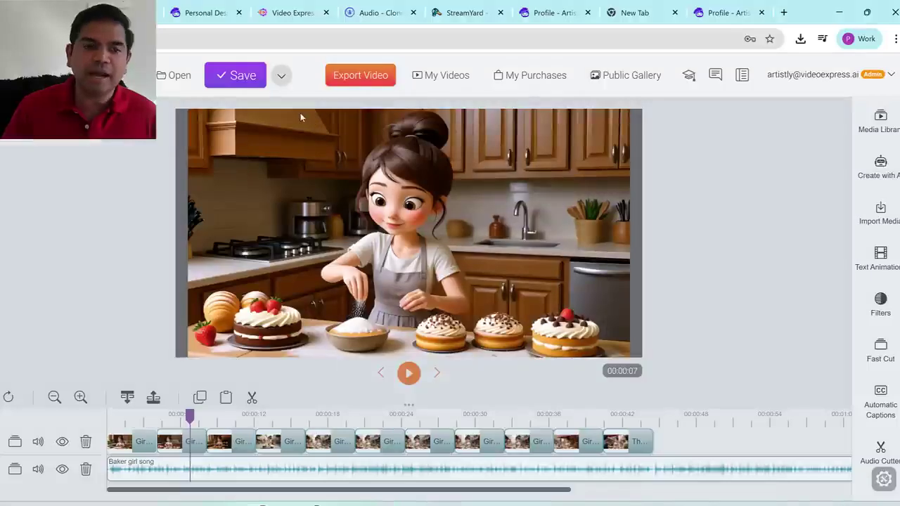
Export the video as bakergirlvideo in FullHD resolution, High quality and mp4 format
mouse_move(327, 98)
left_mouse_down()
mouse_move(402, 91)
mouse_move(317, 99)
left_mouse_up()
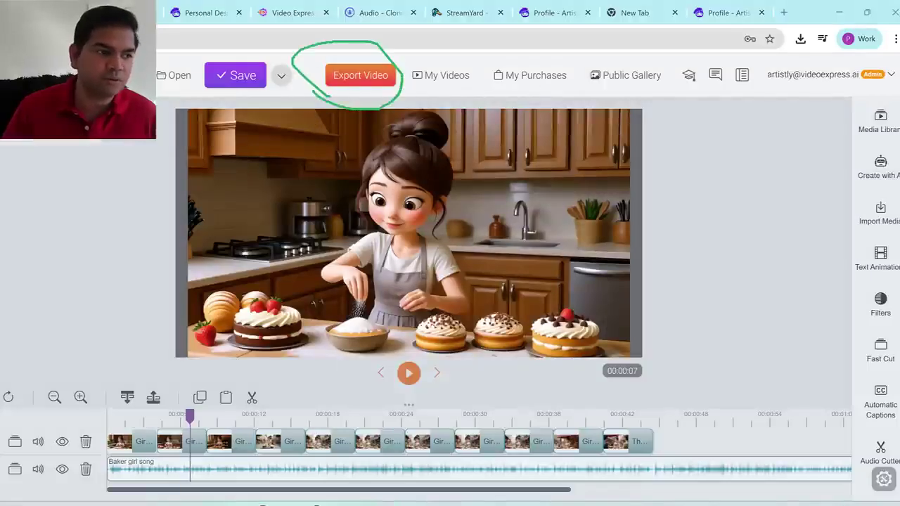
left_click(359, 76)
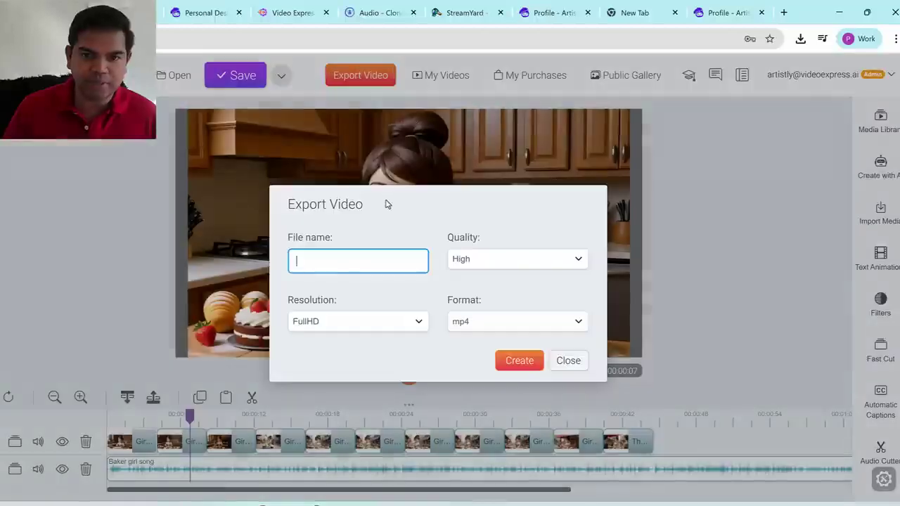
left_click(373, 327)
left_click(344, 355)
left_click(466, 322)
left_click(478, 261)
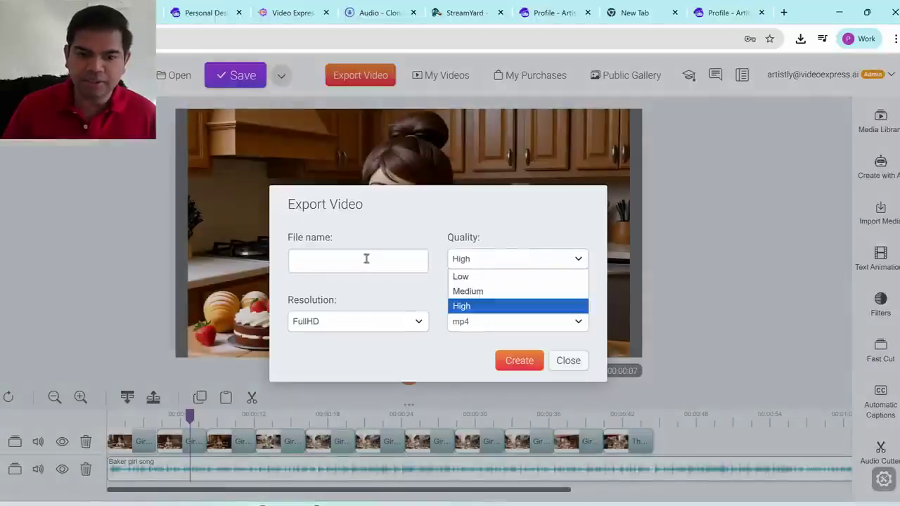
left_click(367, 258)
type("bakergi")
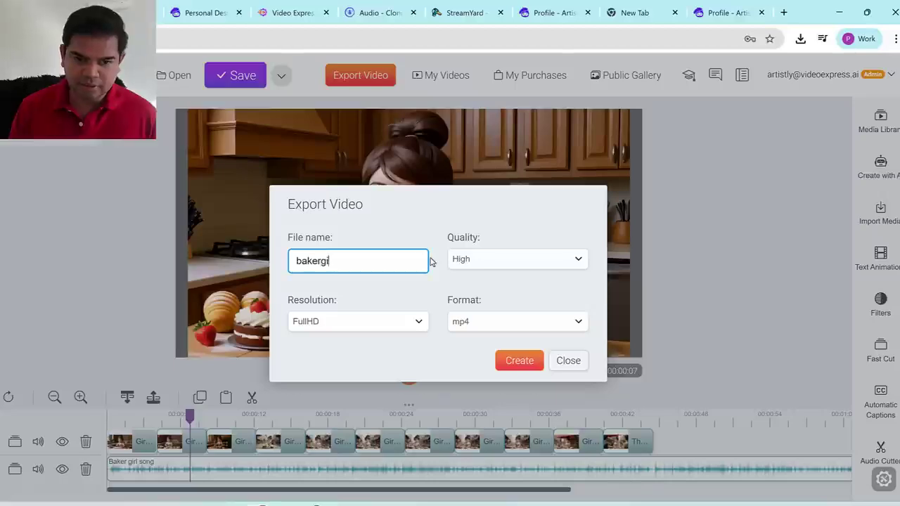
type("rlvideo")
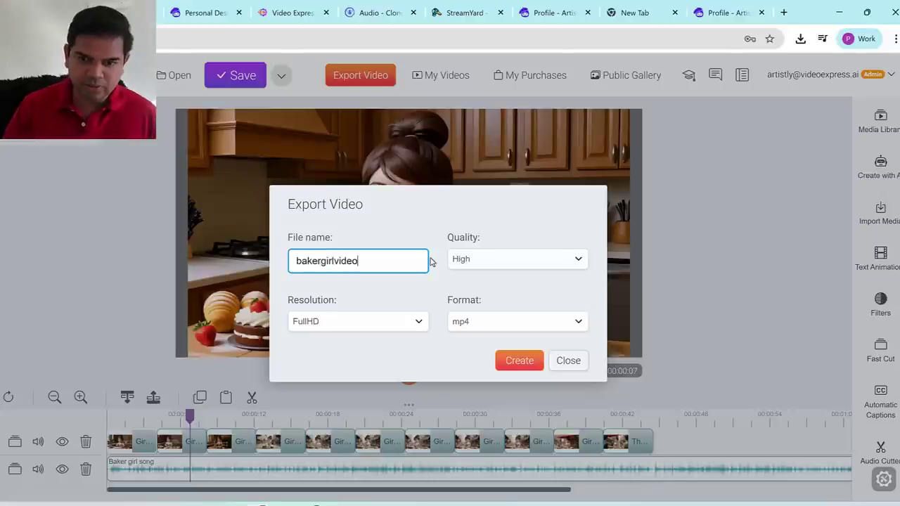
left_click(514, 362)
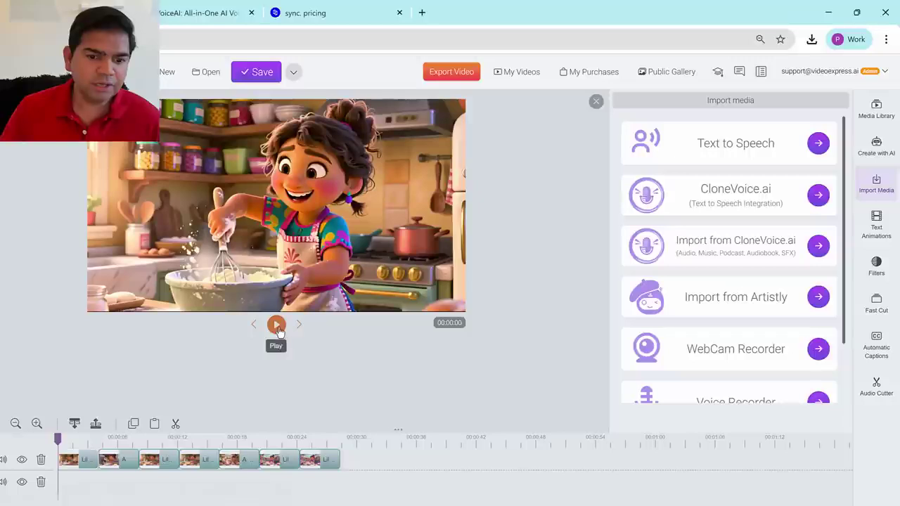
Play the animated clips of the curly-haired baker girl from the start of the timeline
left_click(276, 324)
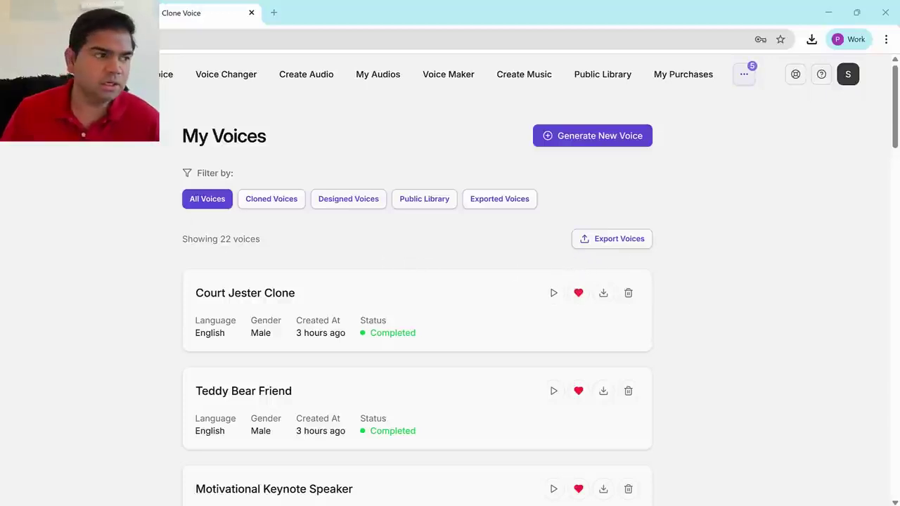
In Clone Voice, look through the additional page options and examine where My Voices offers voice export
left_click(746, 77)
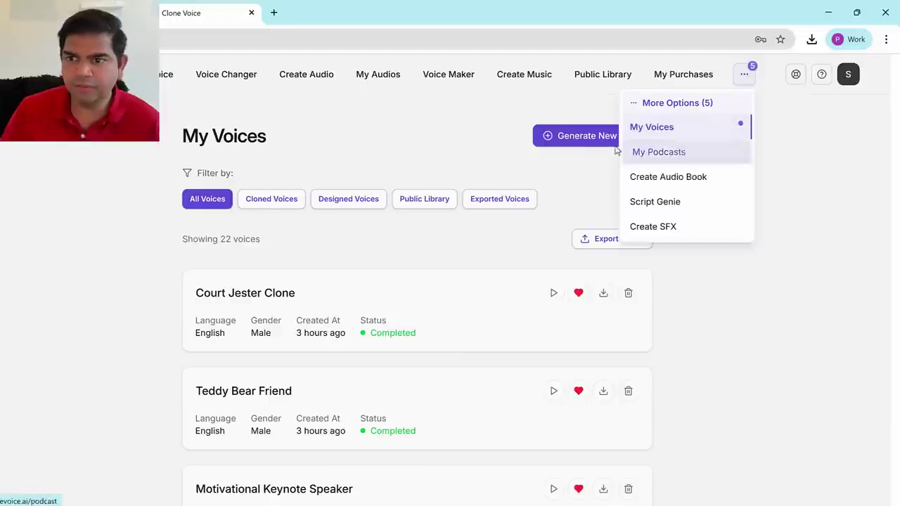
left_click(644, 211)
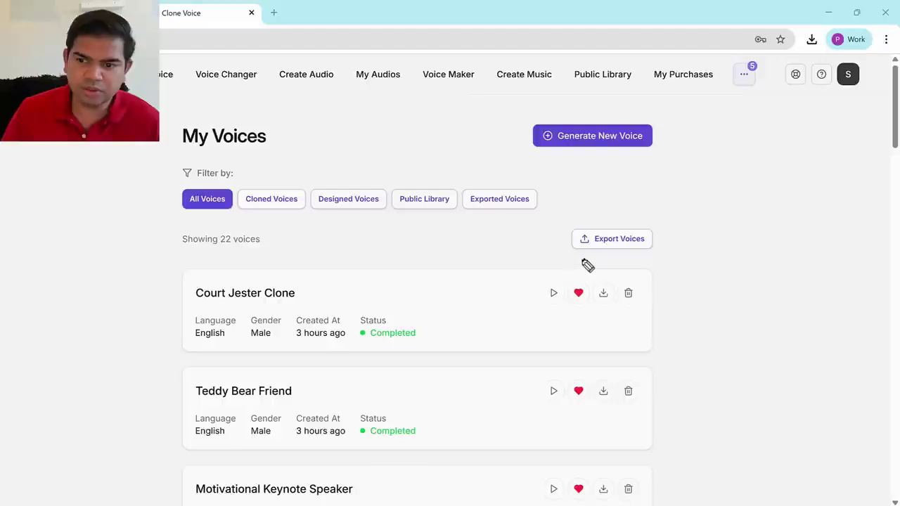
mouse_move(586, 263)
left_mouse_down()
mouse_move(552, 219)
mouse_move(618, 209)
mouse_move(673, 219)
mouse_move(673, 259)
mouse_move(586, 266)
left_mouse_up()
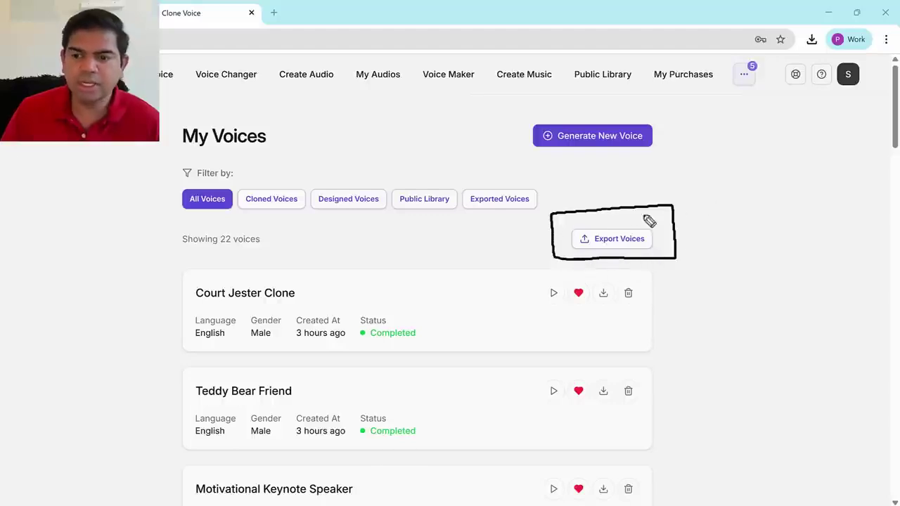
mouse_move(729, 230)
left_mouse_down()
mouse_move(697, 230)
mouse_move(715, 252)
left_mouse_up()
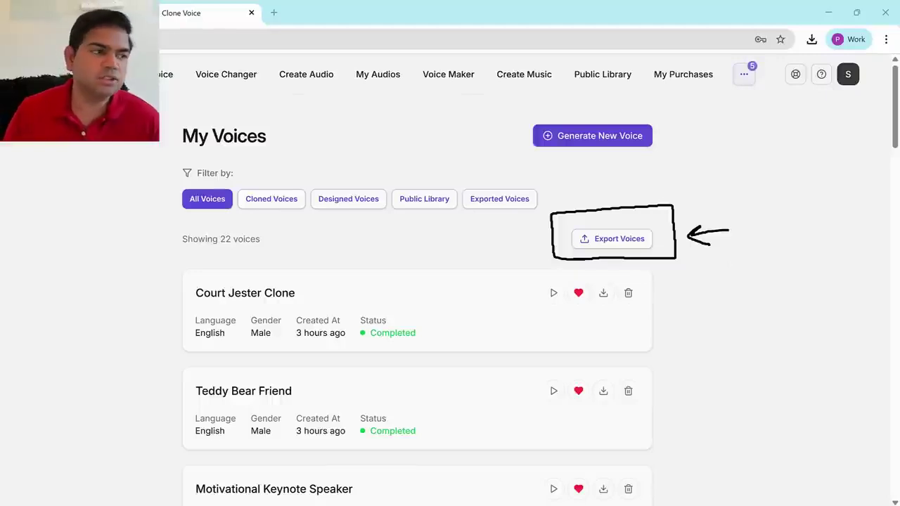
key("Escape")
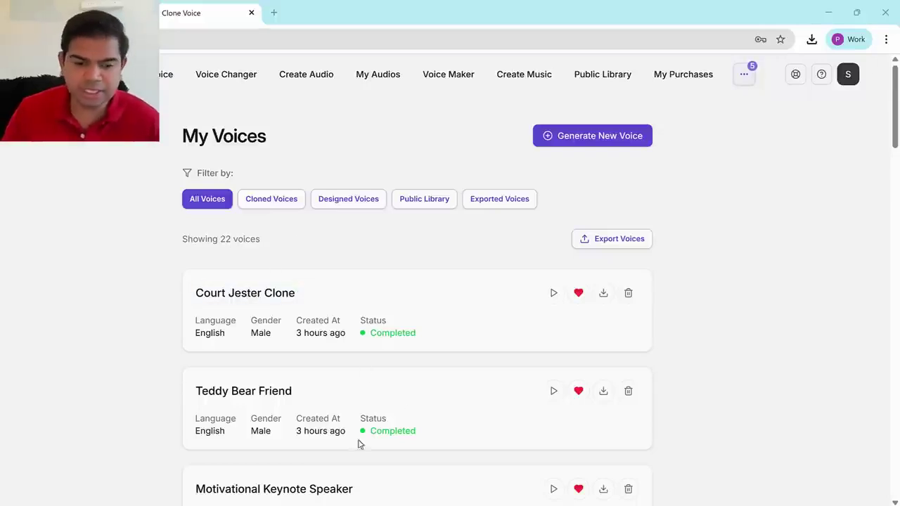
Switch to Video Express and examine the CloneVoice.ai text-to-speech integration among the media import options
left_click(422, 464)
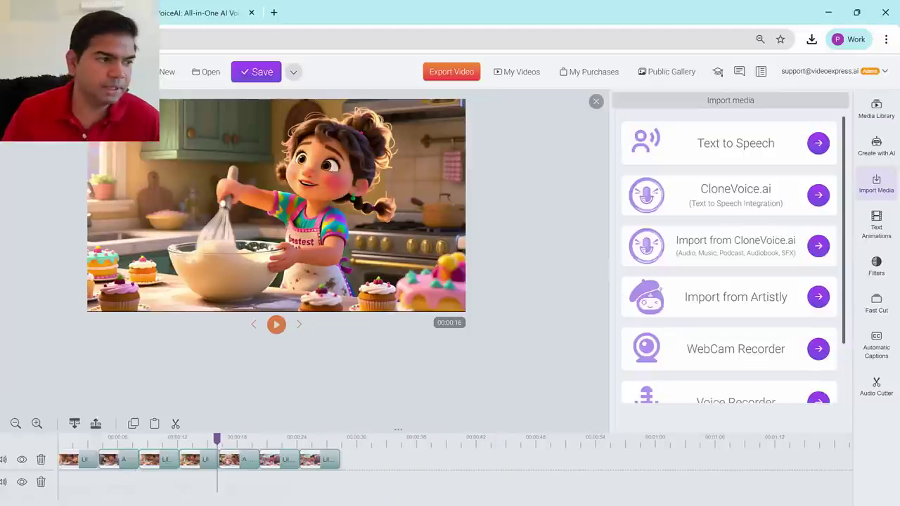
mouse_move(774, 215)
left_mouse_down()
mouse_move(617, 176)
mouse_move(853, 205)
mouse_move(735, 217)
left_mouse_up()
mouse_move(524, 211)
left_mouse_down()
mouse_move(576, 213)
mouse_move(609, 202)
mouse_move(598, 223)
left_mouse_up()
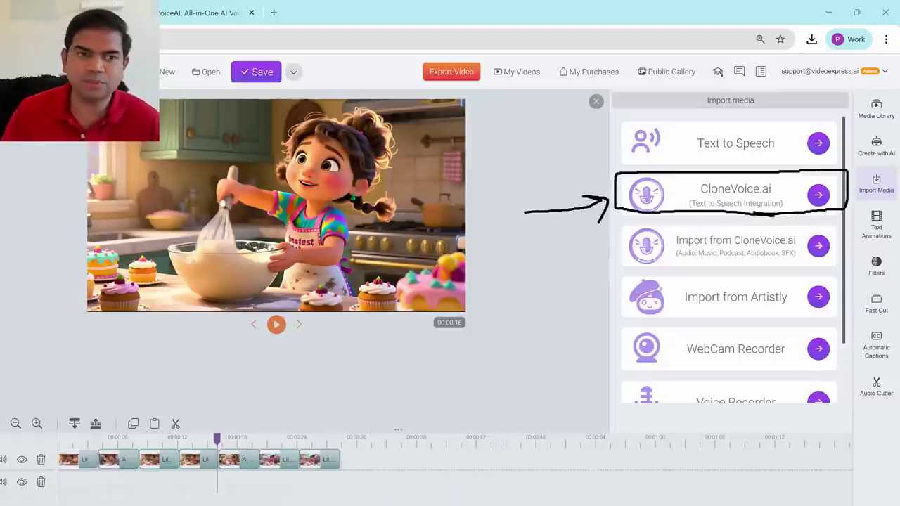
key("Escape")
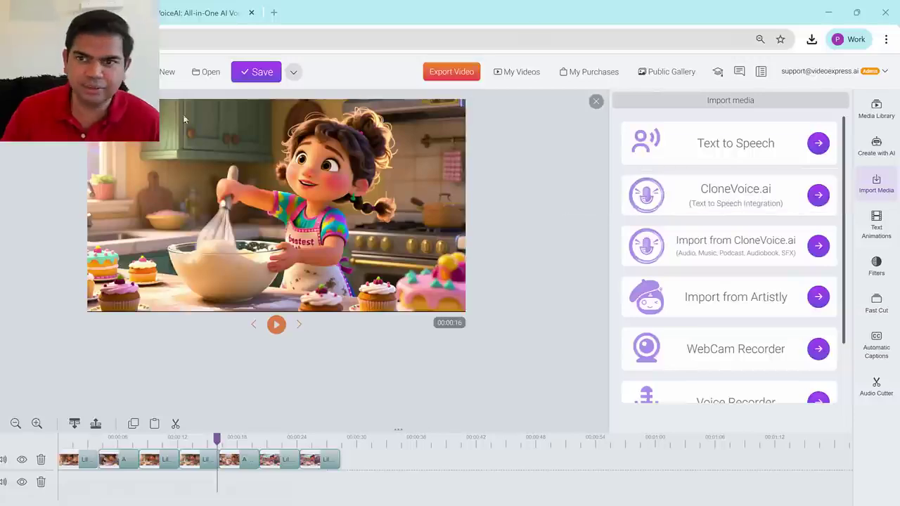
Back in Clone Voice, export the voices Court Jester Clone, Teddy Bear Friend and Motivational Keynote Speaker, approving the export
mouse_move(786, 15)
left_mouse_down()
mouse_move(509, 21)
mouse_move(161, 54)
mouse_move(0, 43)
left_mouse_up()
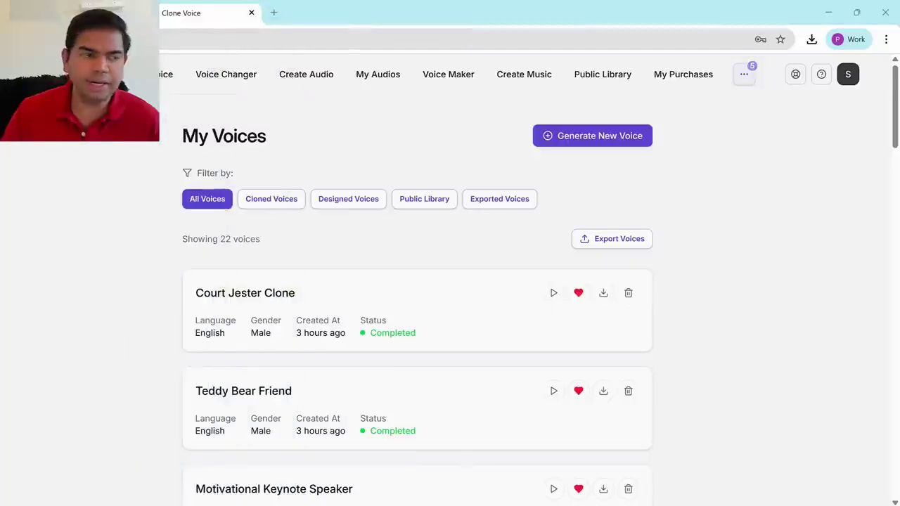
left_click(630, 244)
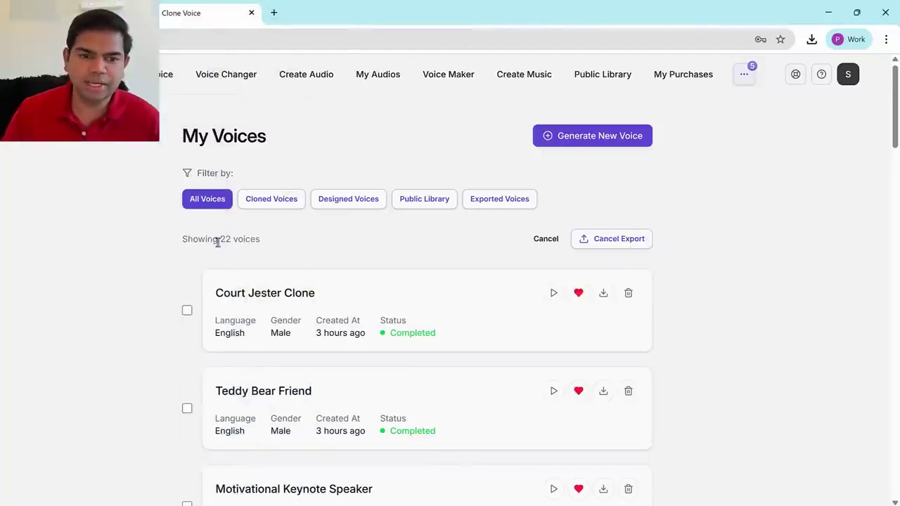
left_click_drag(218, 241, 266, 242)
left_click(187, 311)
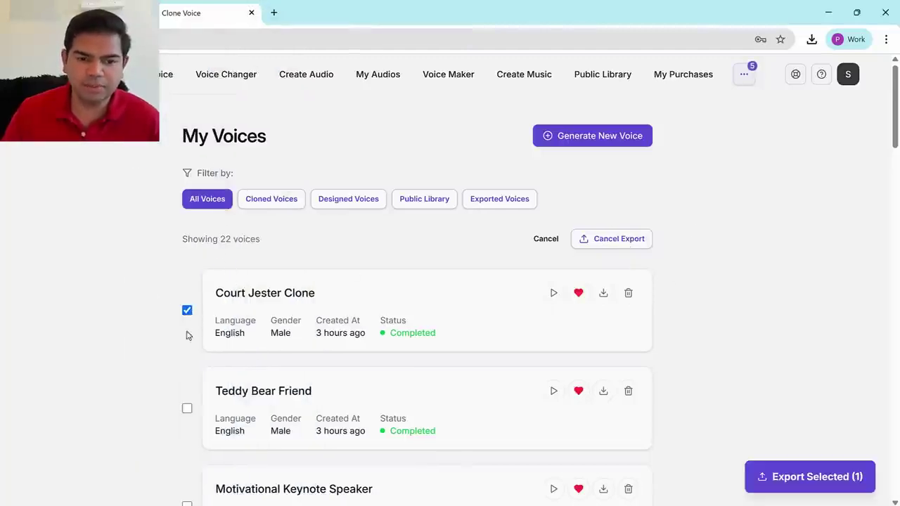
left_click(187, 410)
scroll(188, 301, "down", 3)
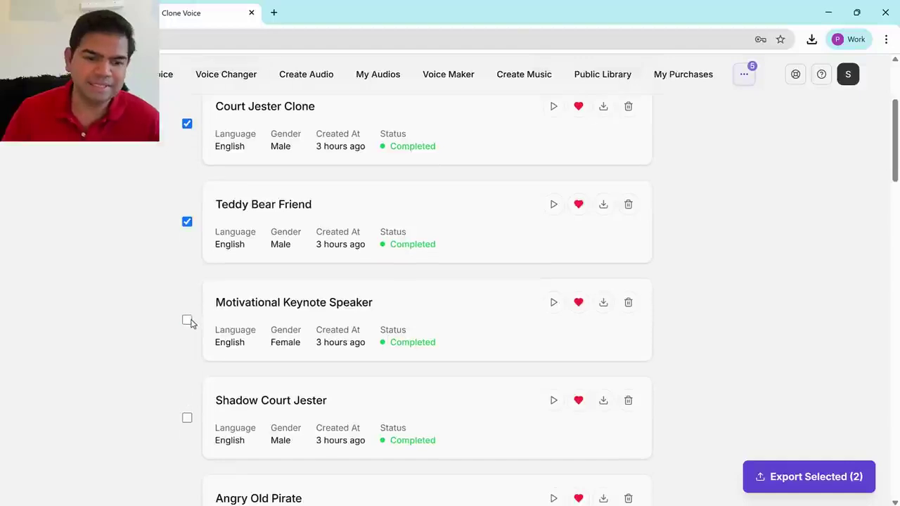
left_click(187, 320)
scroll(277, 302, "up", 3)
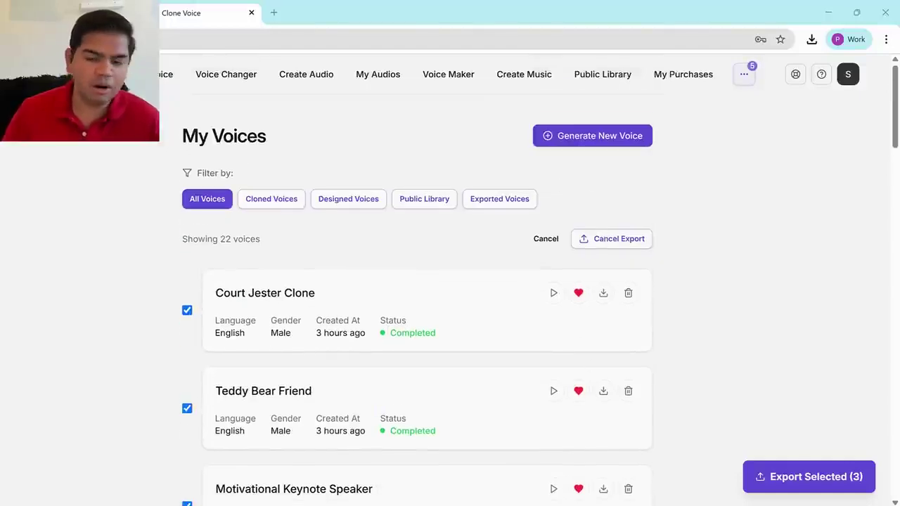
mouse_move(804, 303)
left_mouse_down()
mouse_move(824, 450)
mouse_move(815, 442)
mouse_move(841, 441)
left_mouse_up()
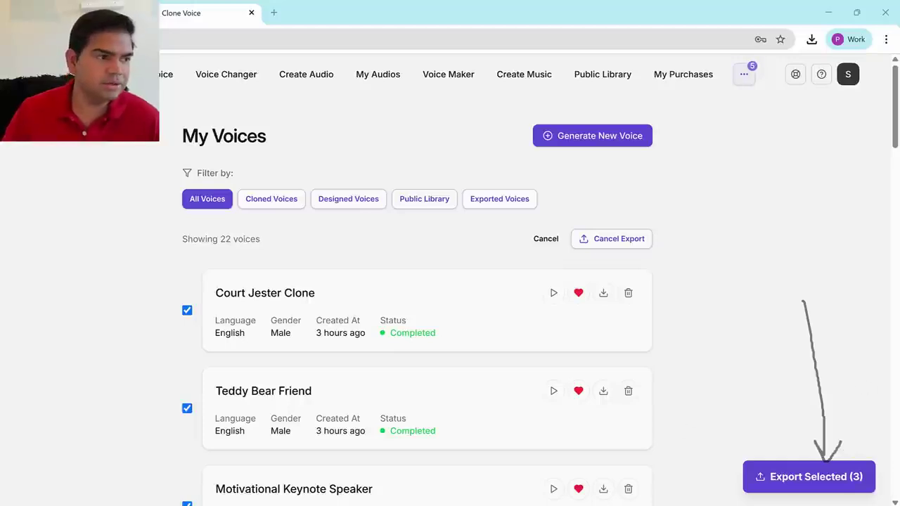
left_click(795, 476)
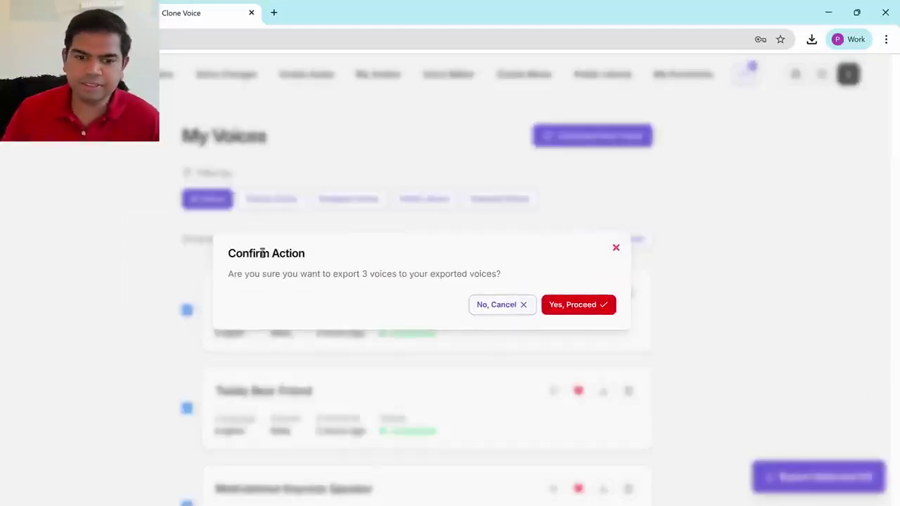
left_click_drag(234, 253, 369, 272)
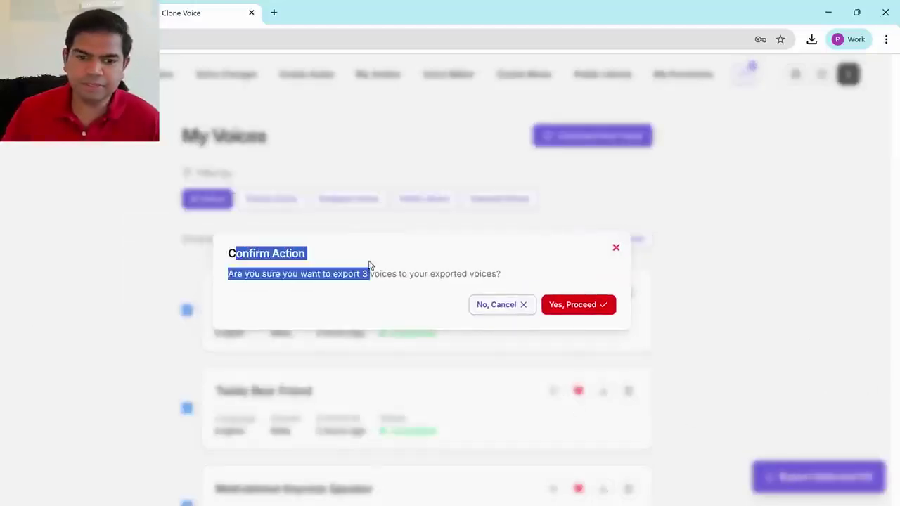
left_click(587, 308)
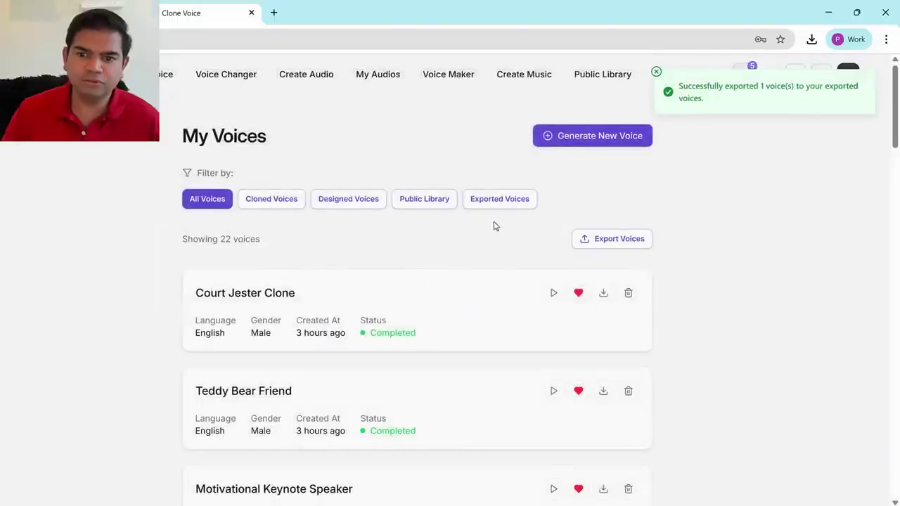
Filter My Voices to the exported voices and examine the list and the Court Jester Clone entry's delete option
mouse_move(460, 182)
left_mouse_down()
mouse_move(561, 180)
mouse_move(547, 231)
mouse_move(468, 228)
mouse_move(463, 168)
left_mouse_up()
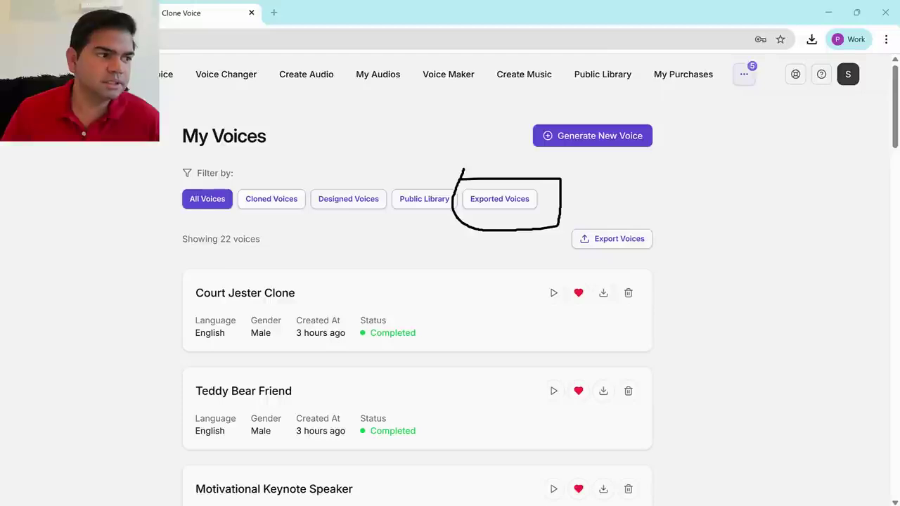
left_click(500, 203)
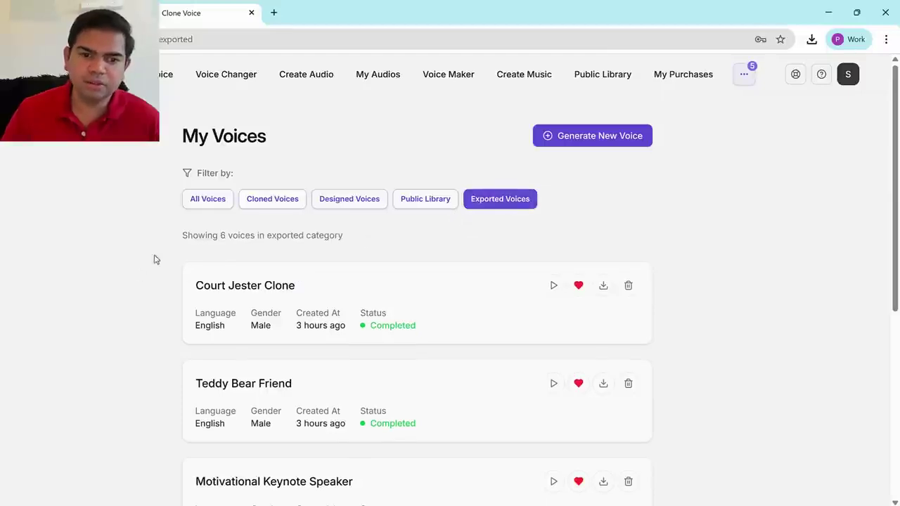
mouse_move(151, 257)
left_mouse_down()
mouse_move(313, 440)
mouse_move(181, 237)
left_mouse_up()
left_click(220, 237)
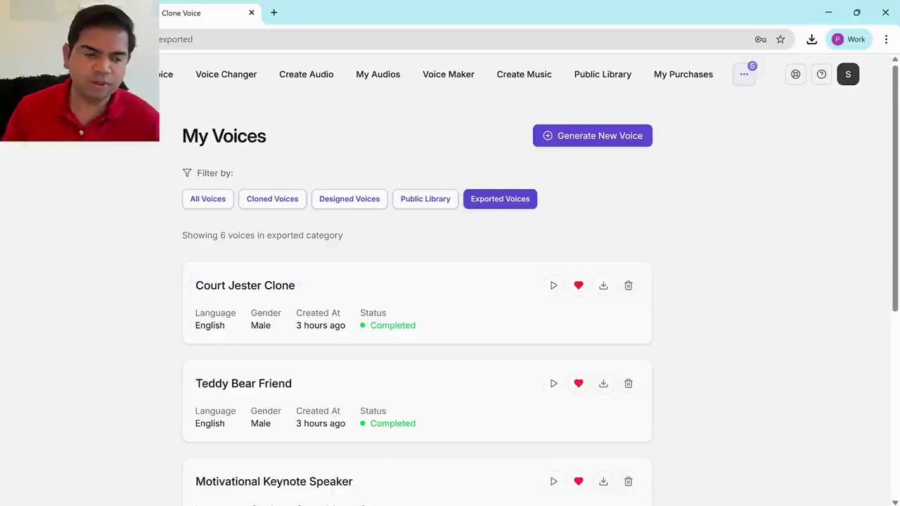
left_click_drag(627, 281, 658, 260)
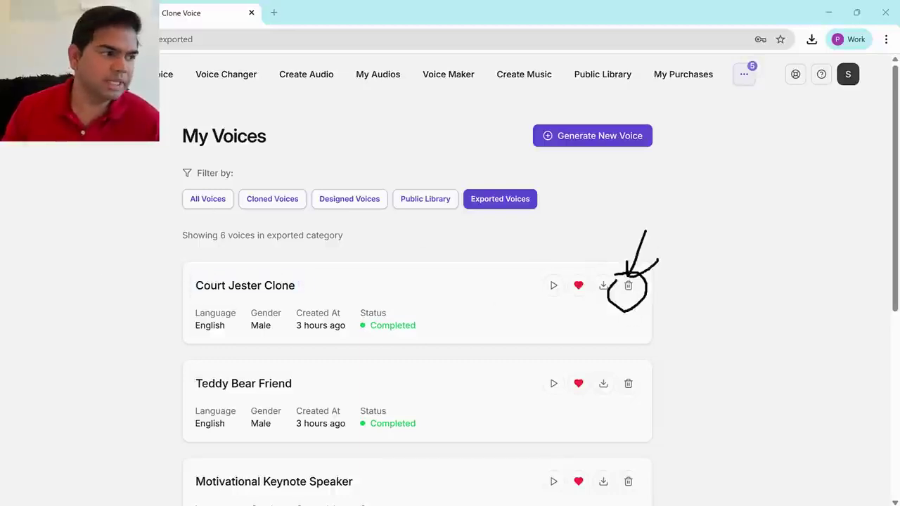
key("Escape")
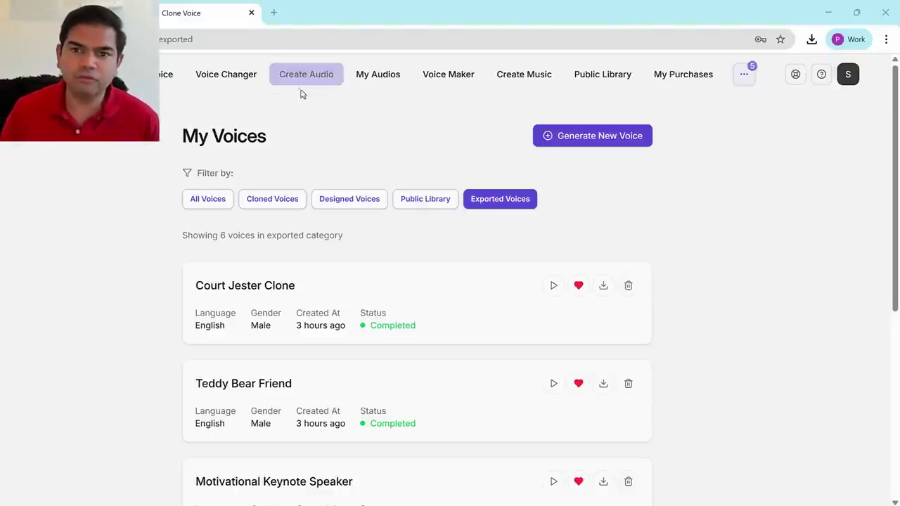
View My Audios in Clone Voice, then switch to Video Express and examine the Import from CloneVoice.ai option
left_click(355, 81)
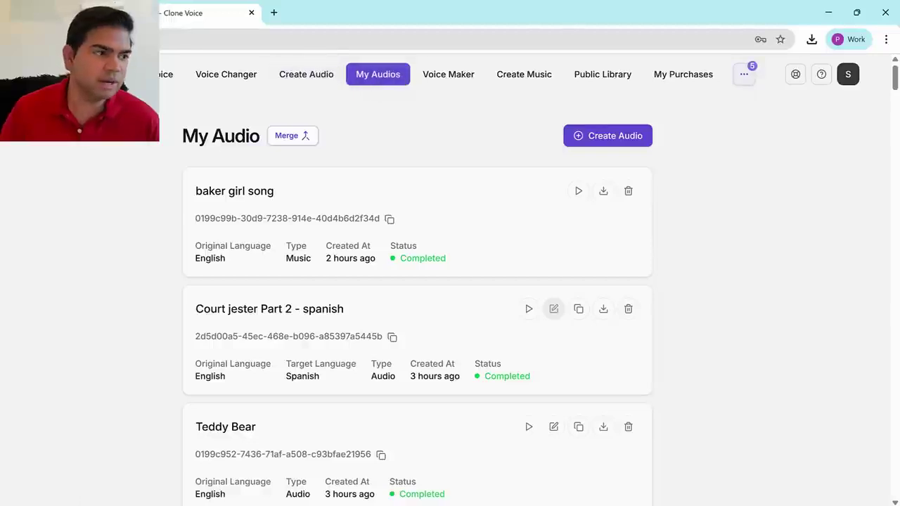
mouse_move(326, 89)
left_mouse_down()
mouse_move(410, 57)
mouse_move(405, 100)
mouse_move(325, 98)
left_mouse_up()
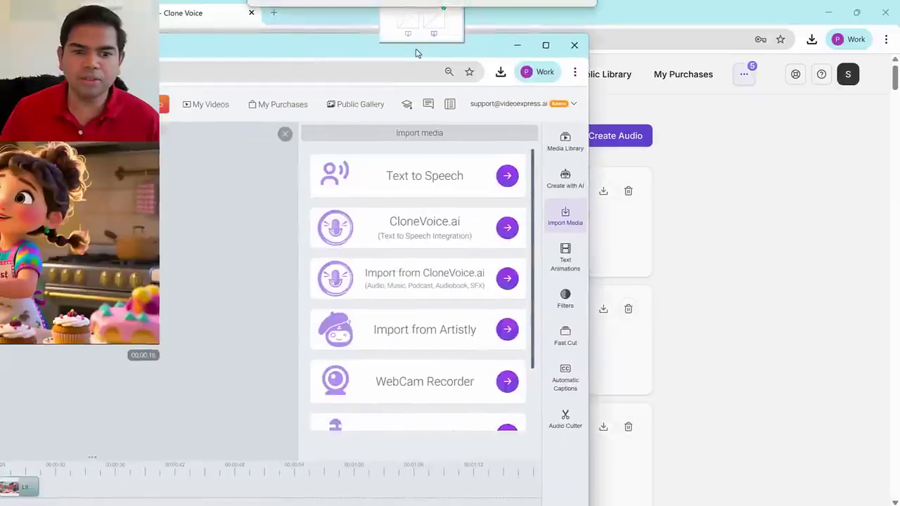
left_click_drag(453, 287, 367, 277)
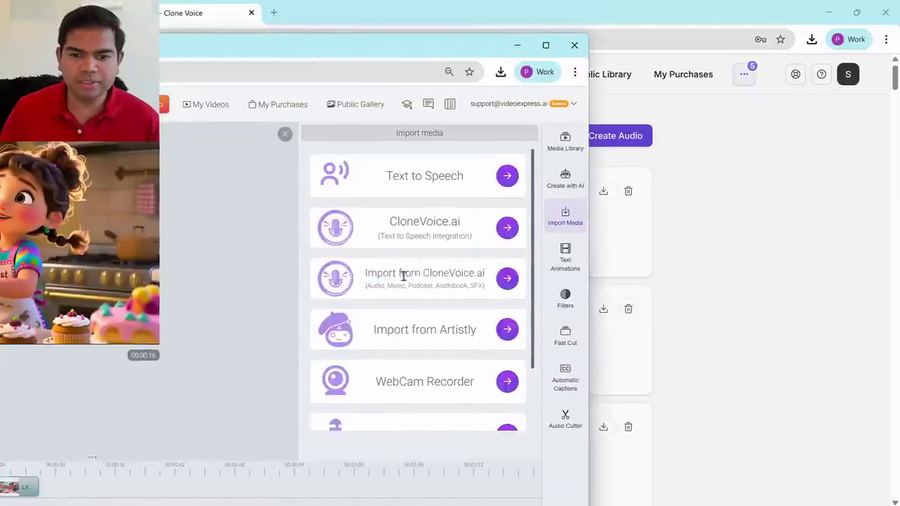
triple_click(401, 275)
left_click_drag(415, 50, 443, 7)
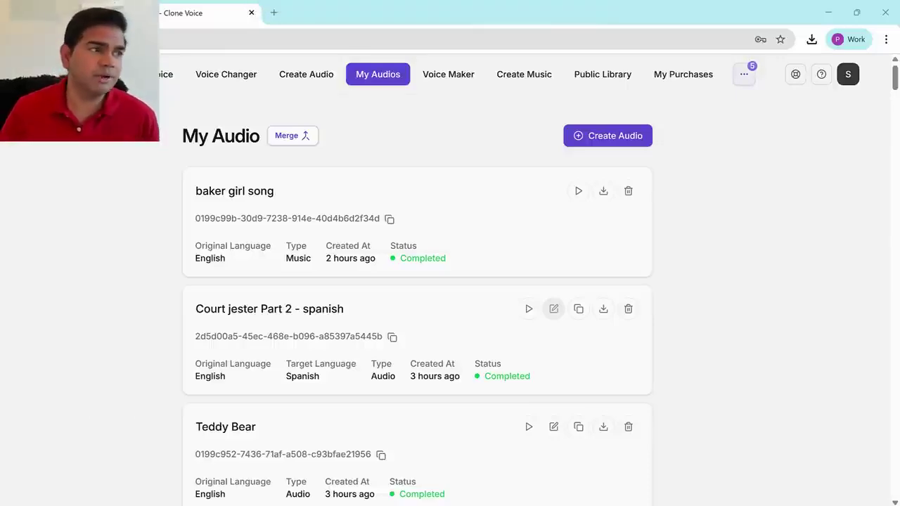
key("alt+Tab")
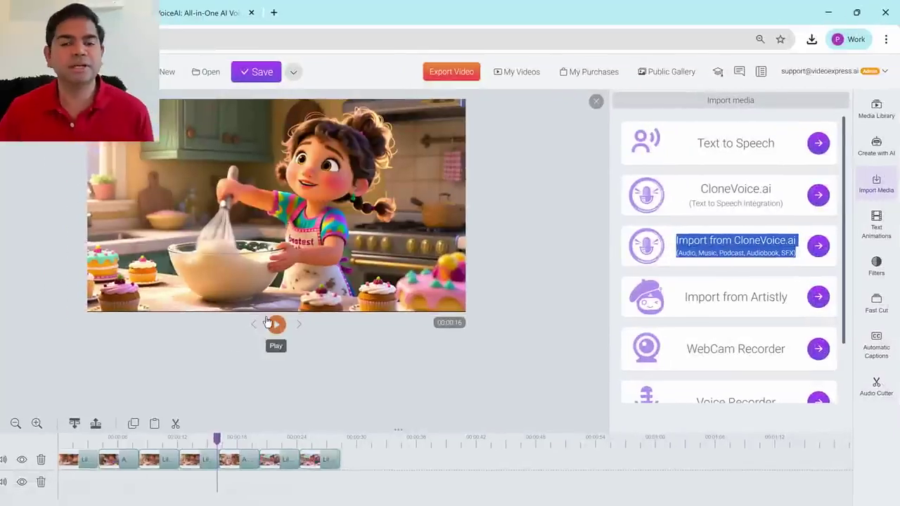